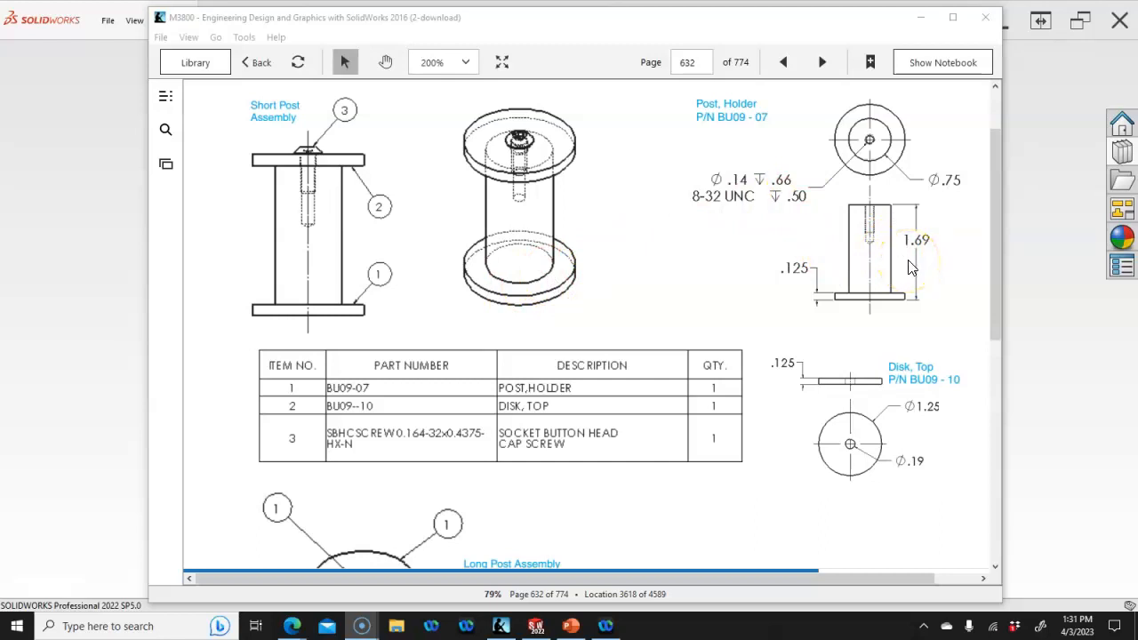
# - Examine the short and long post assembly drawings, their parts lists and the part dimensions on textbook page 632
pyautogui.scroll(-1, 910, 268)
pyautogui.scroll(-7, 911, 268)
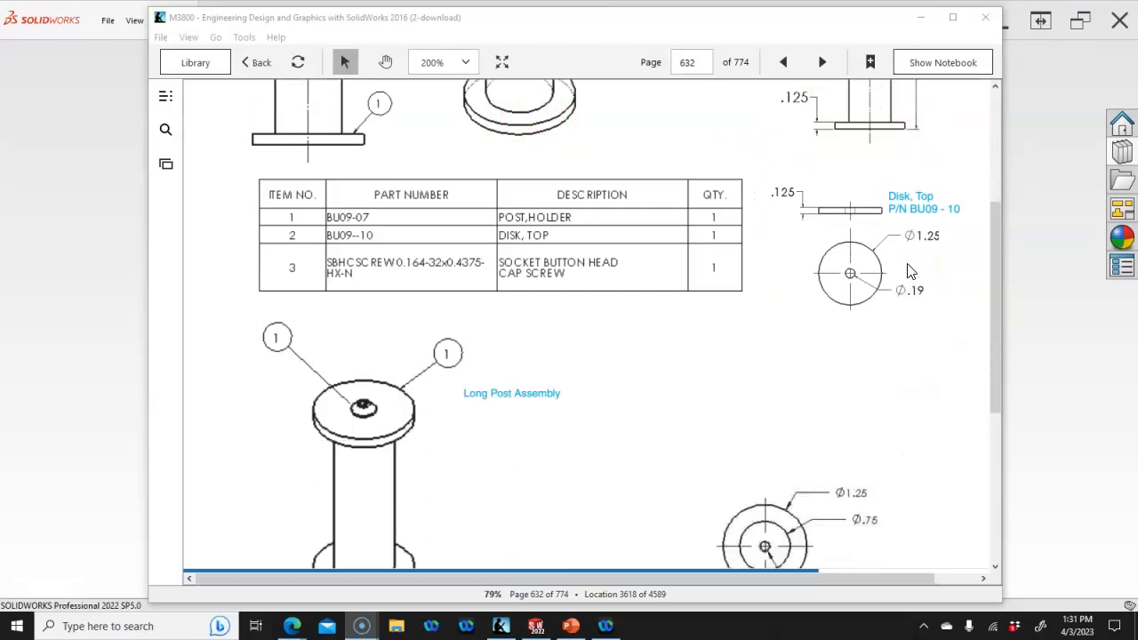
pyautogui.scroll(-2, 898, 269)
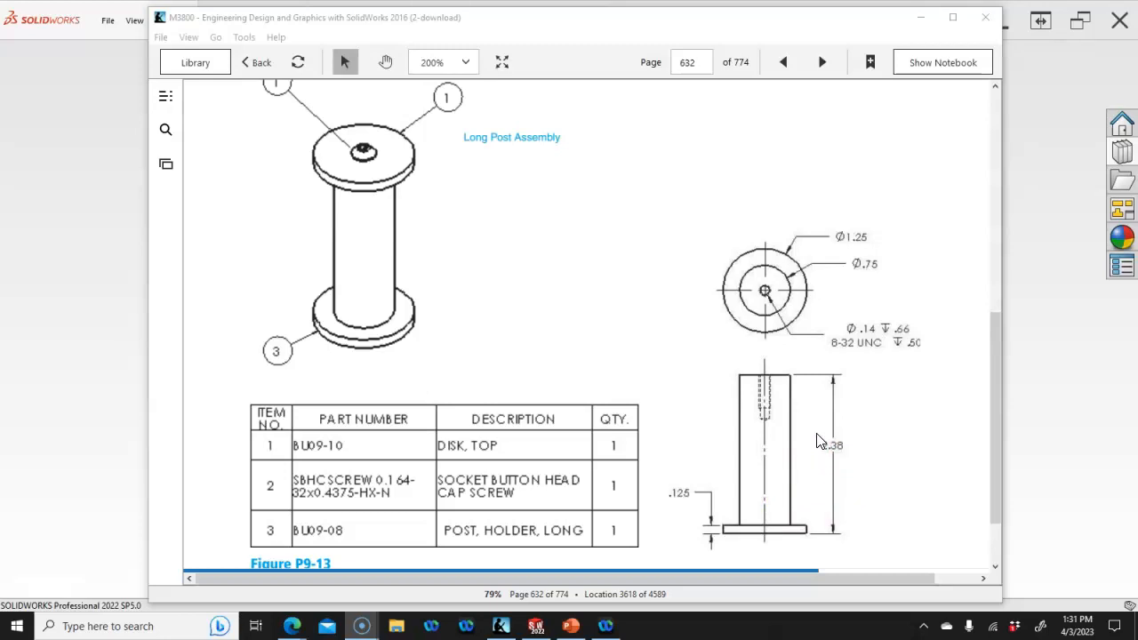
pyautogui.scroll(9, 818, 431)
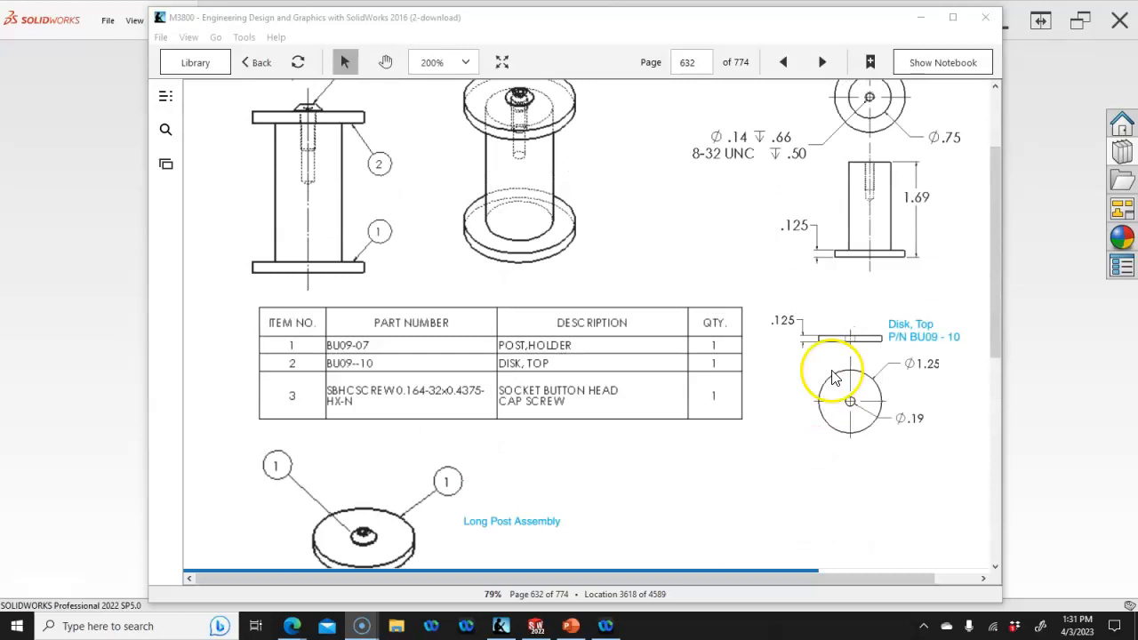
pyautogui.scroll(-9, 807, 382)
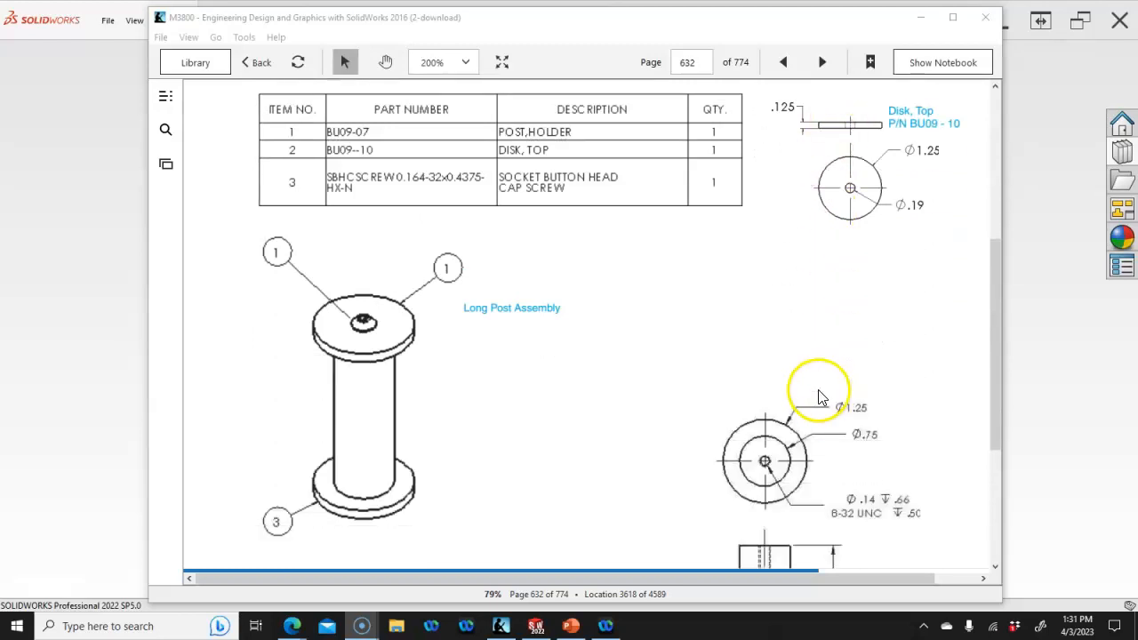
pyautogui.scroll(-1, 816, 396)
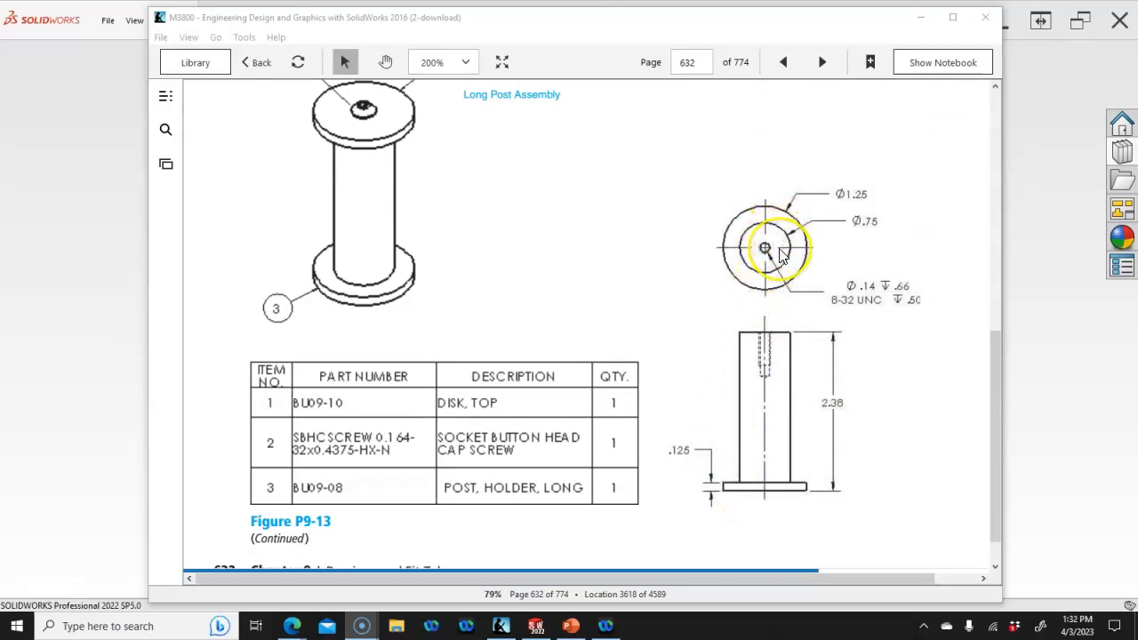
pyautogui.scroll(3, 773, 259)
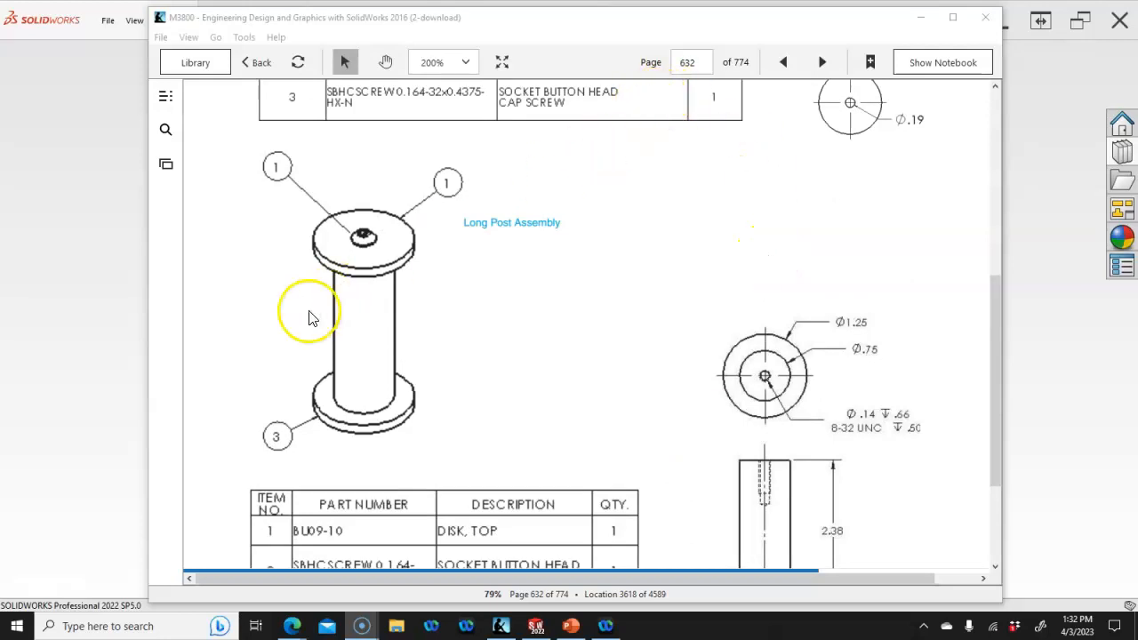
# - Switch to SOLIDWORKS, create a new part and start a sketch on the Front Plane
pyautogui.moveTo(560, 33); pyautogui.dragTo(1137, 35)
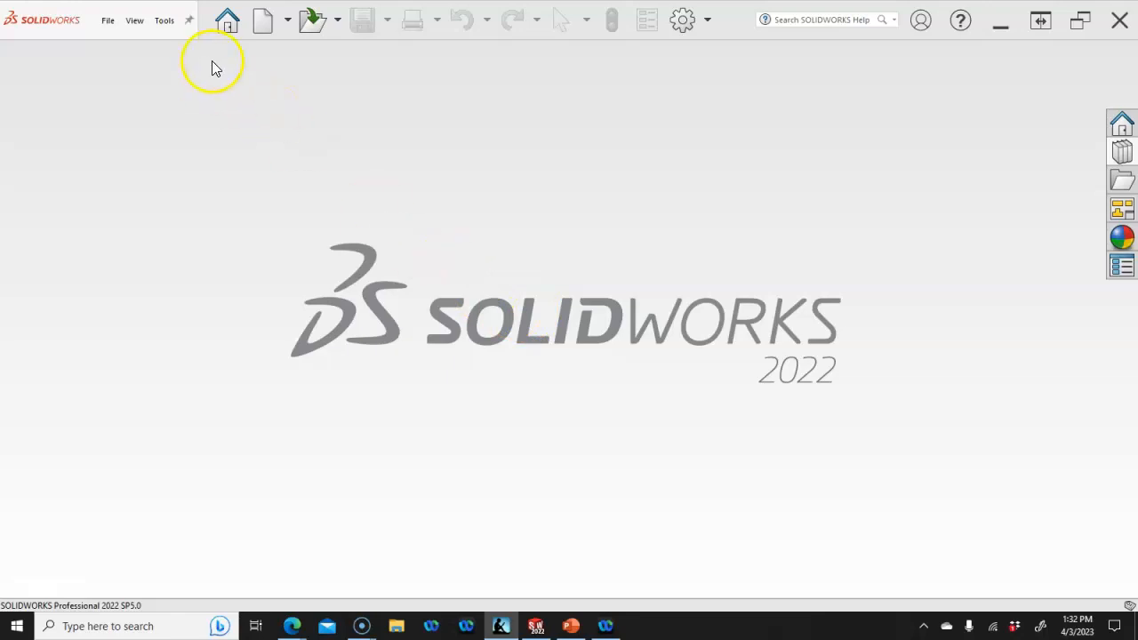
pyautogui.click(262, 23)
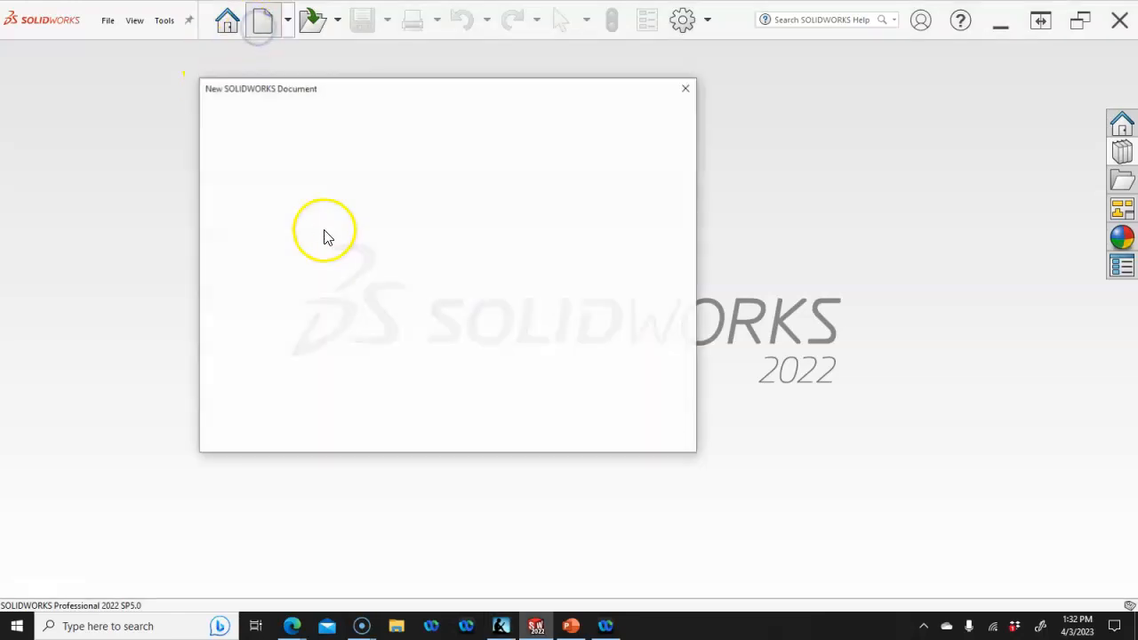
pyautogui.doubleClick(235, 142)
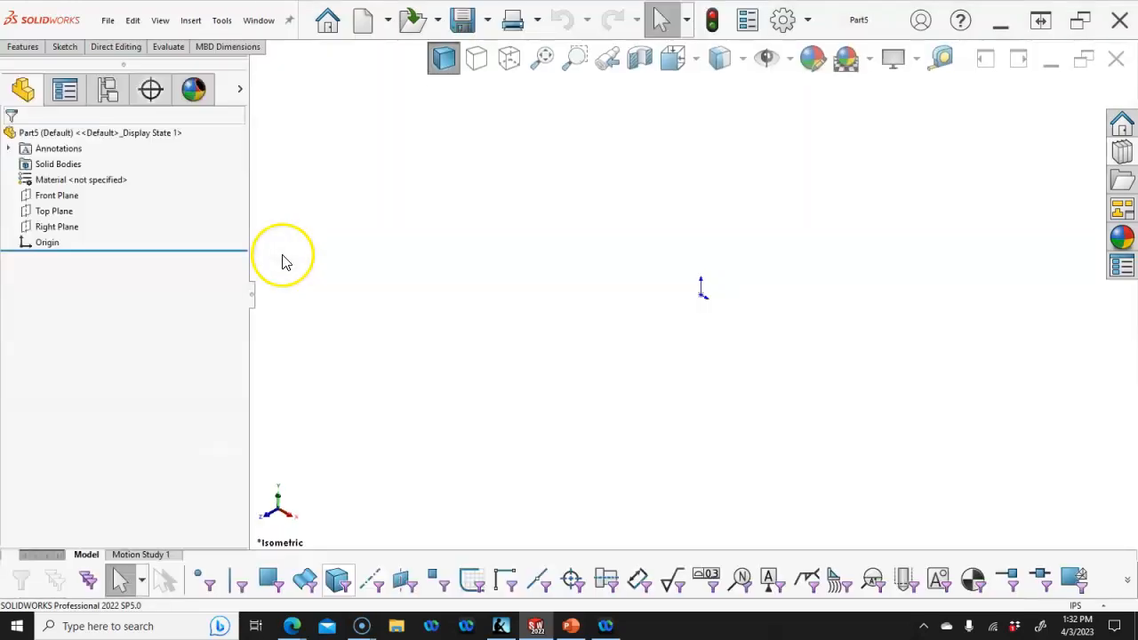
pyautogui.click(71, 198)
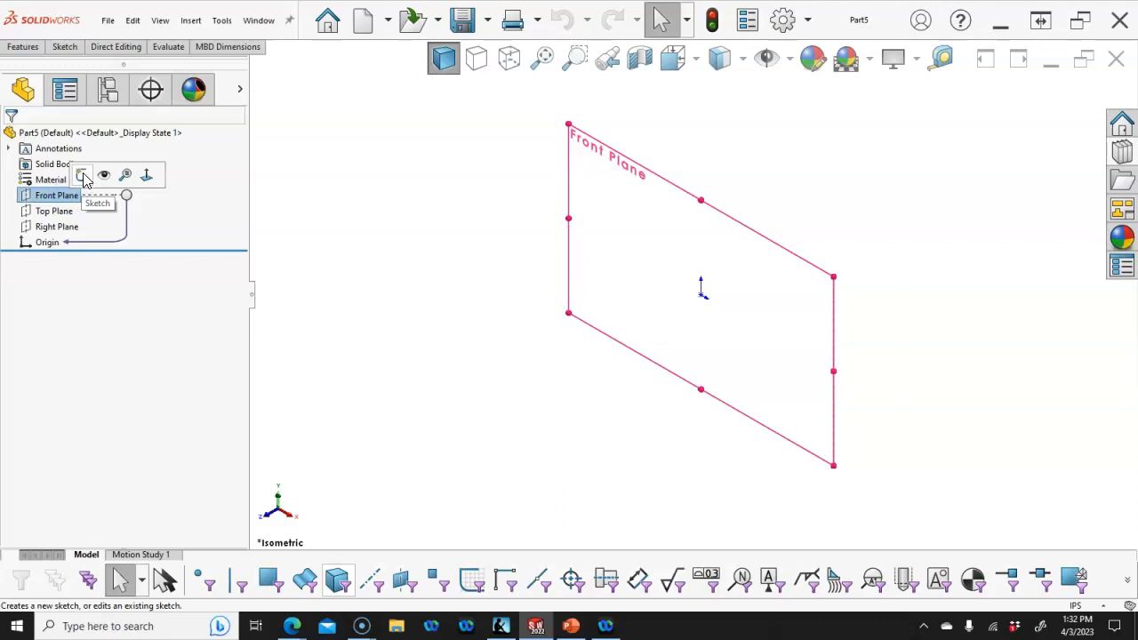
pyautogui.click(82, 176)
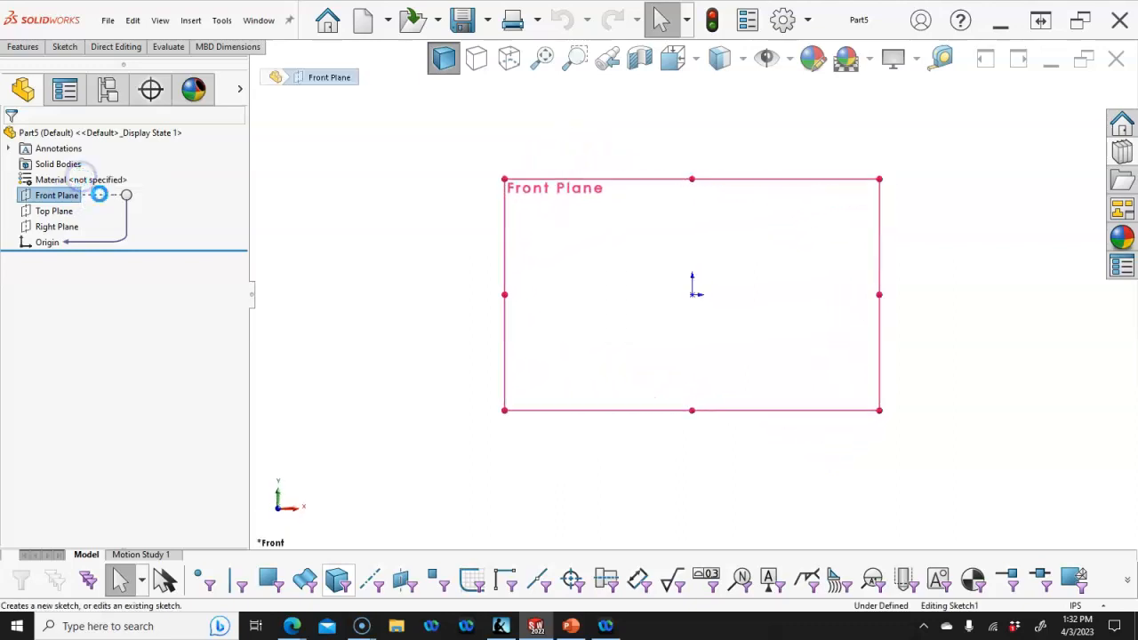
pyautogui.click(13, 48)
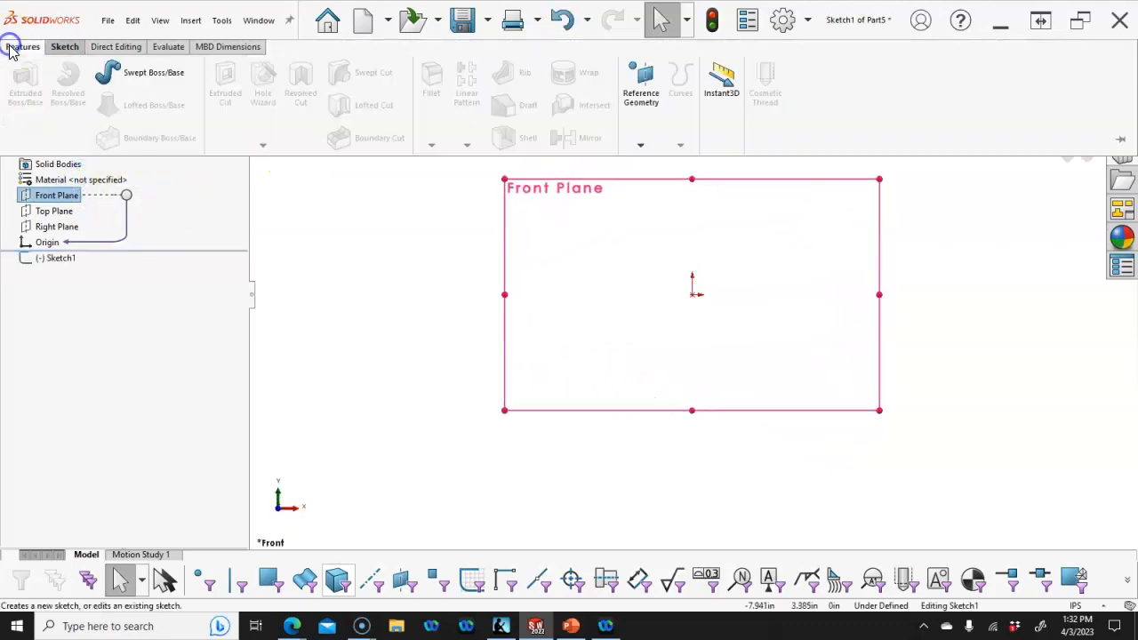
pyautogui.click(63, 46)
pyautogui.click(224, 222)
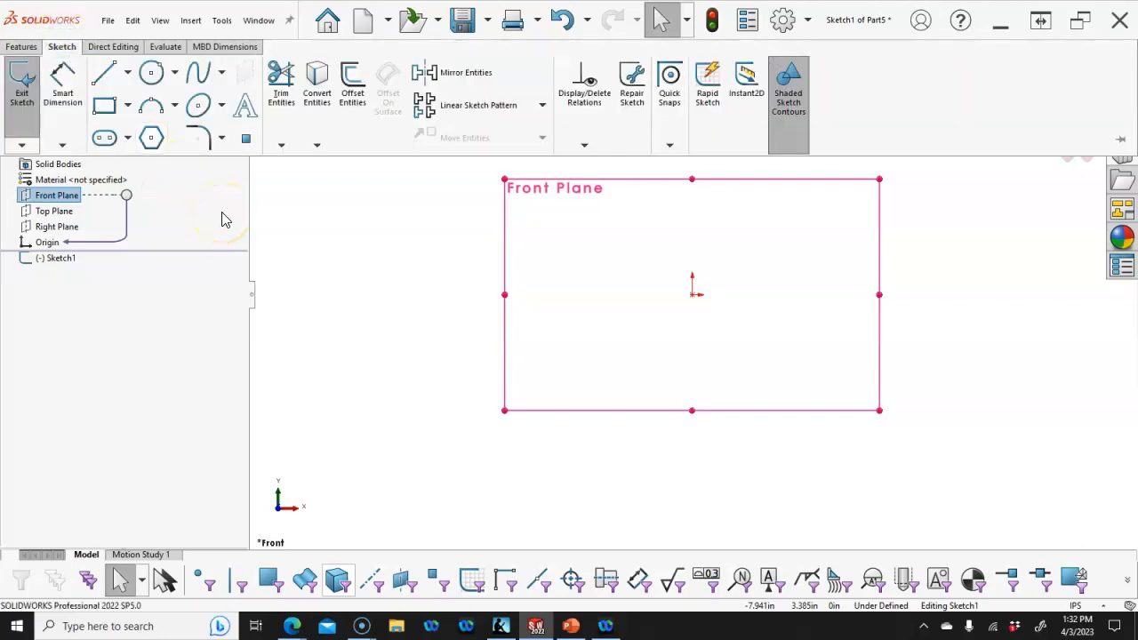
# - Draw a vertical centerline of infinite length through the origin
pyautogui.click(127, 72)
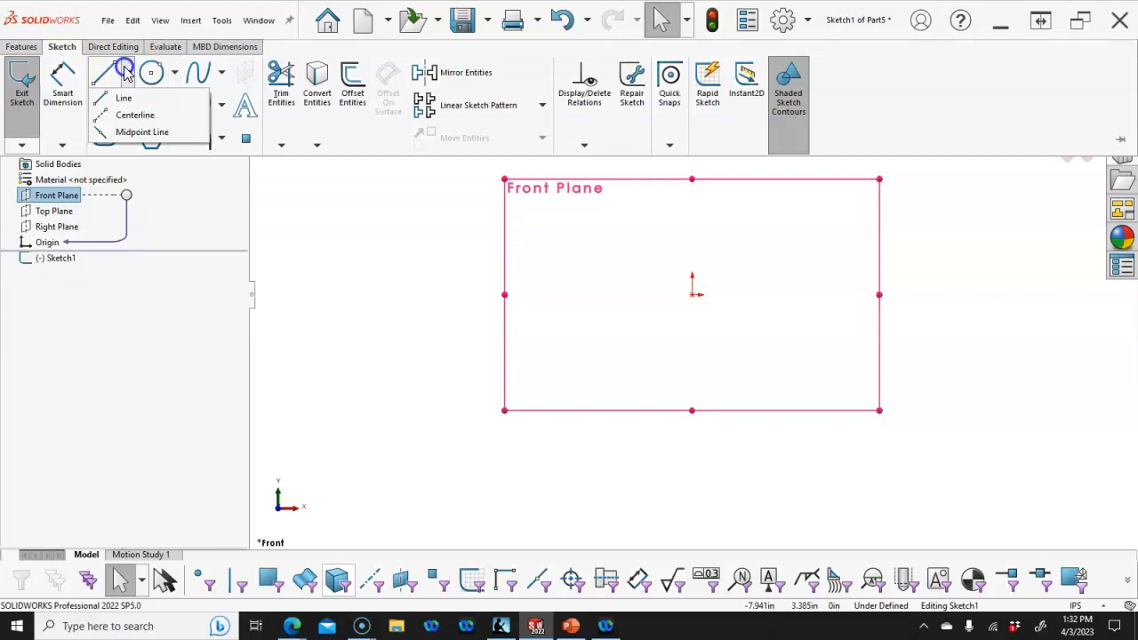
pyautogui.click(135, 115)
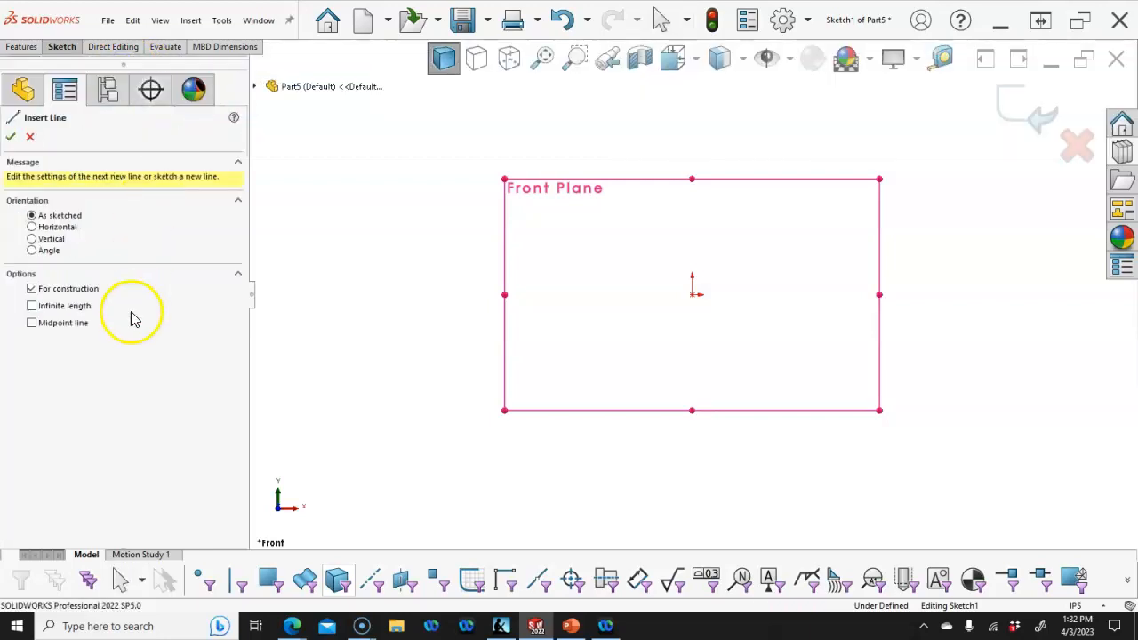
pyautogui.click(56, 308)
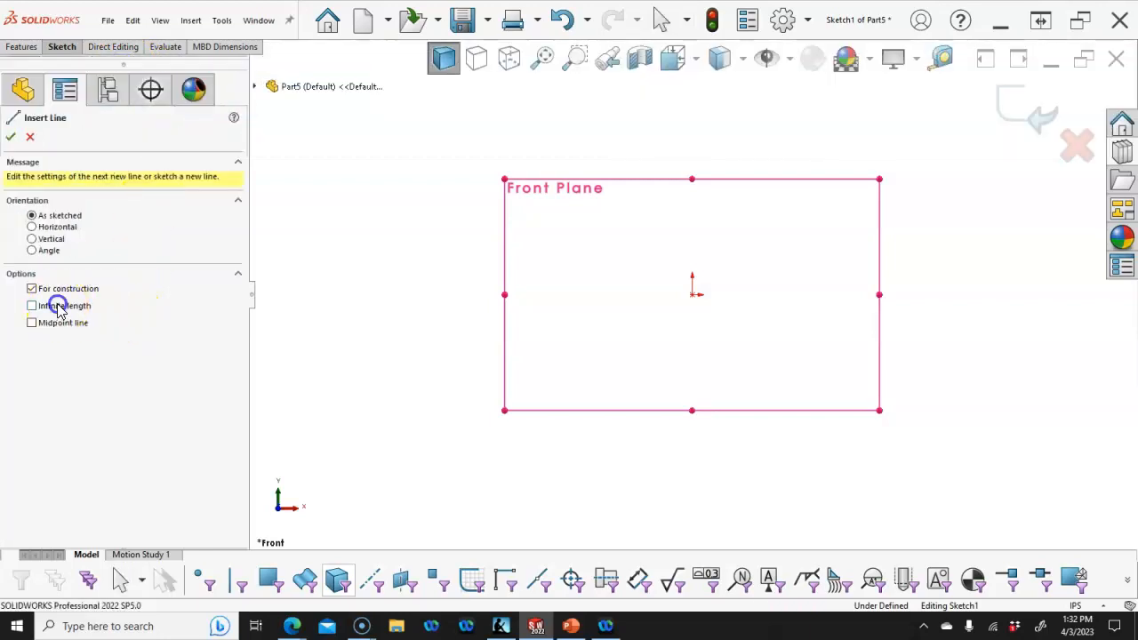
pyautogui.click(42, 240)
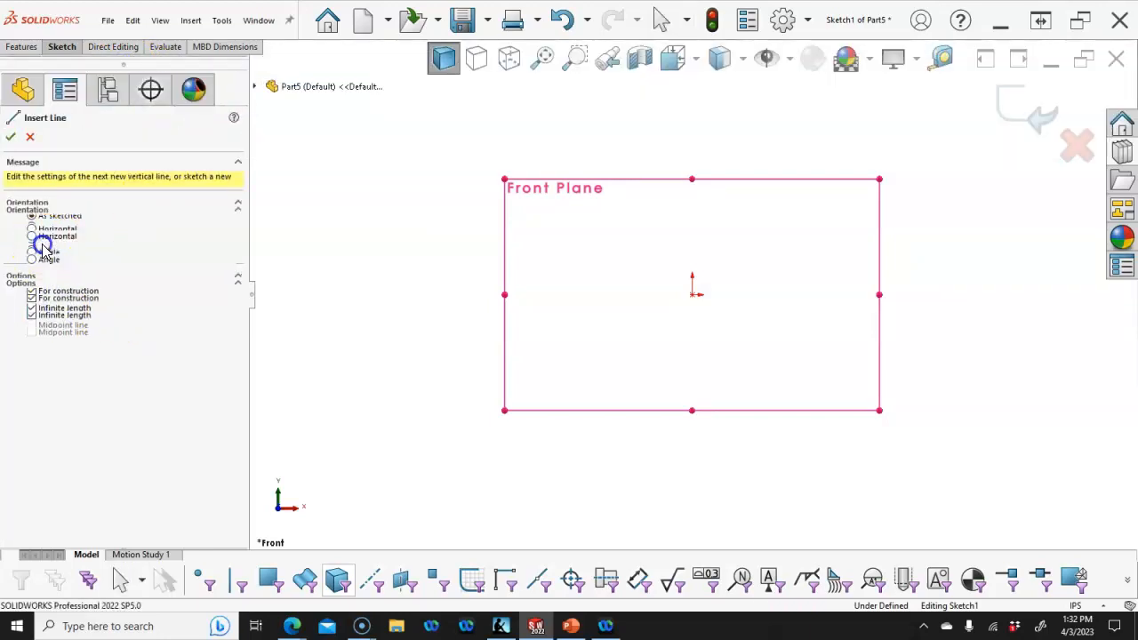
pyautogui.click(692, 297)
pyautogui.rightClick(716, 284)
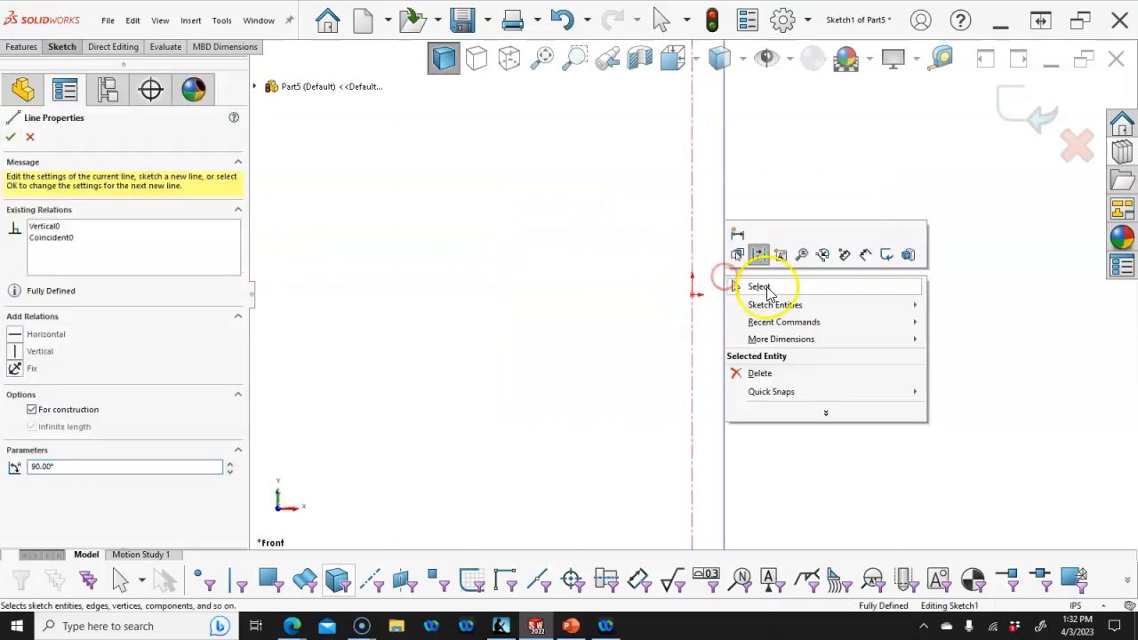
pyautogui.click(760, 287)
# - Sketch a closed L-shaped half profile of post and base flange from the origin along the centerline, about 3.54 in tall
pyautogui.press('l')
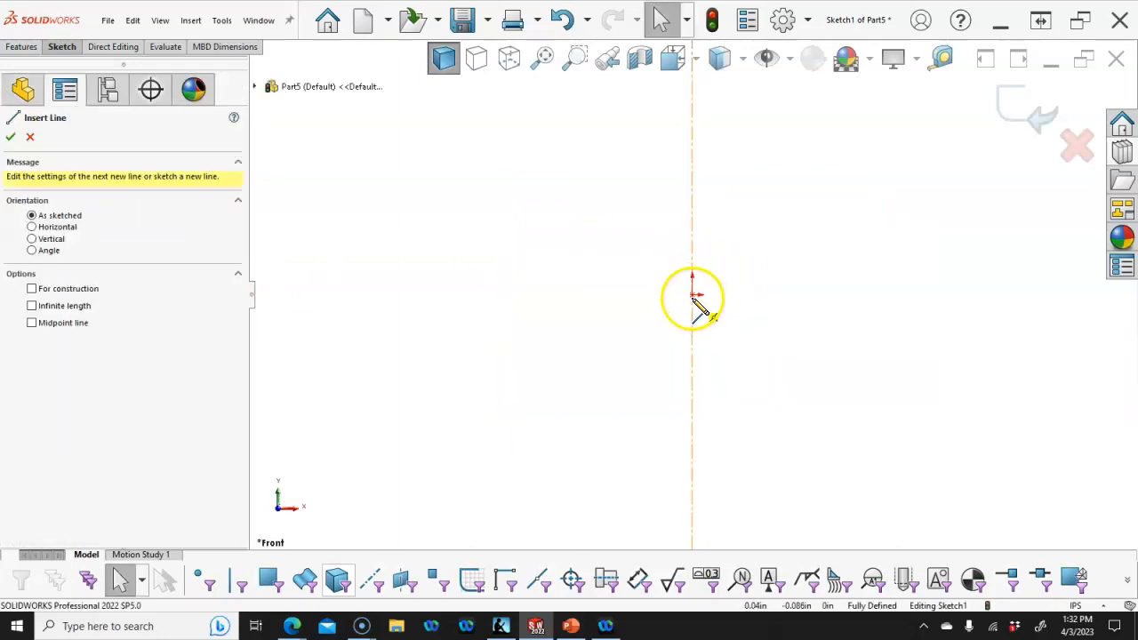
pyautogui.click(692, 295)
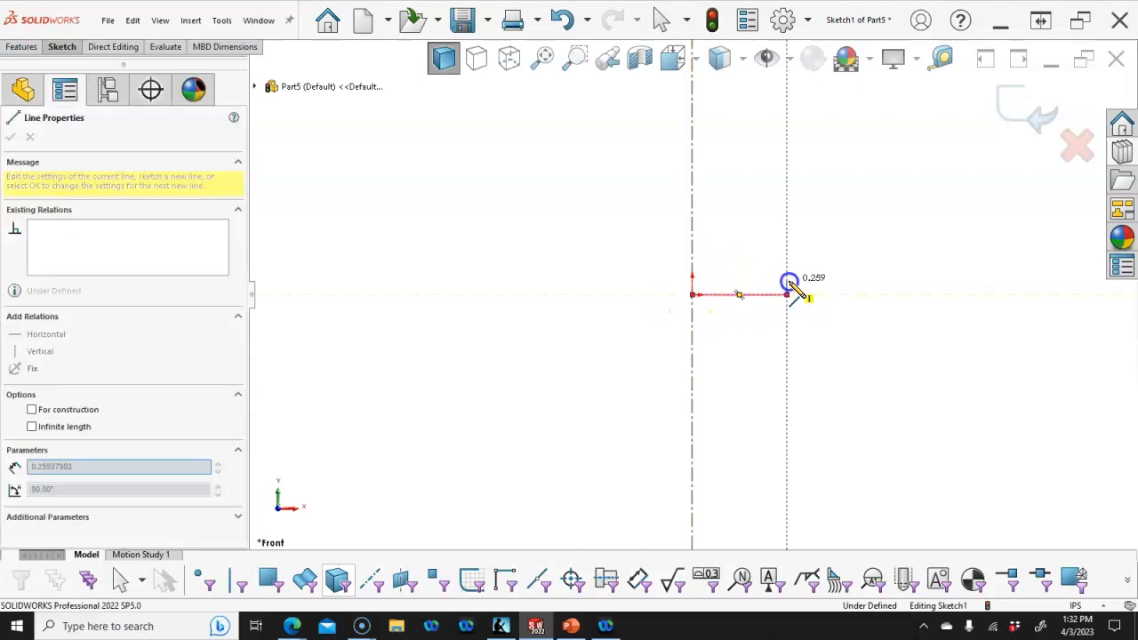
pyautogui.click(788, 281)
pyautogui.click(755, 279)
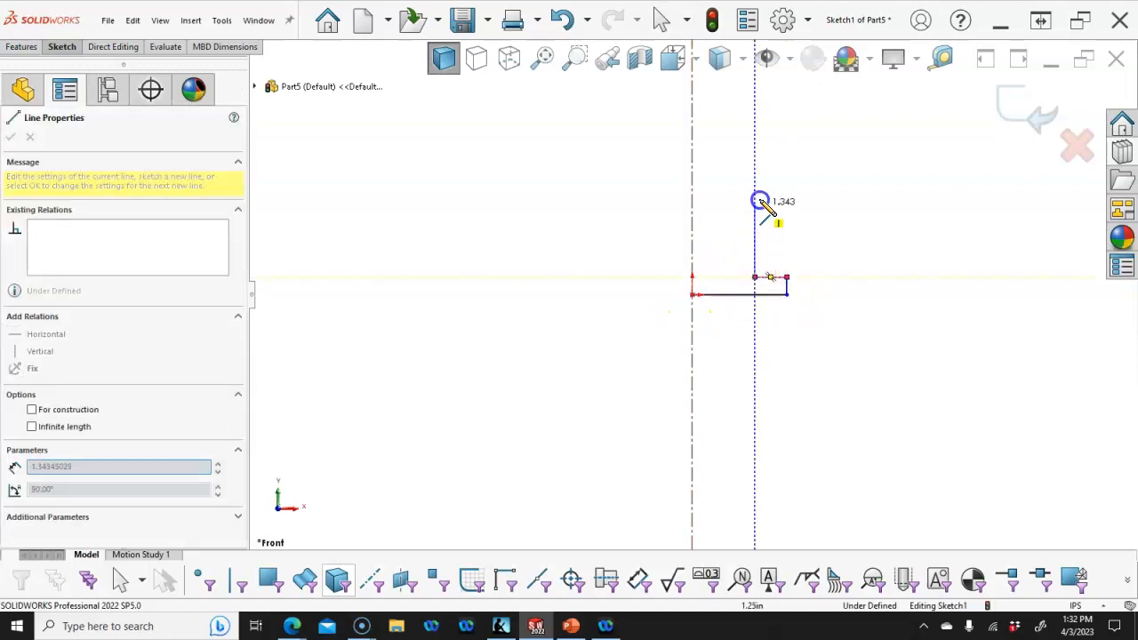
pyautogui.click(755, 106)
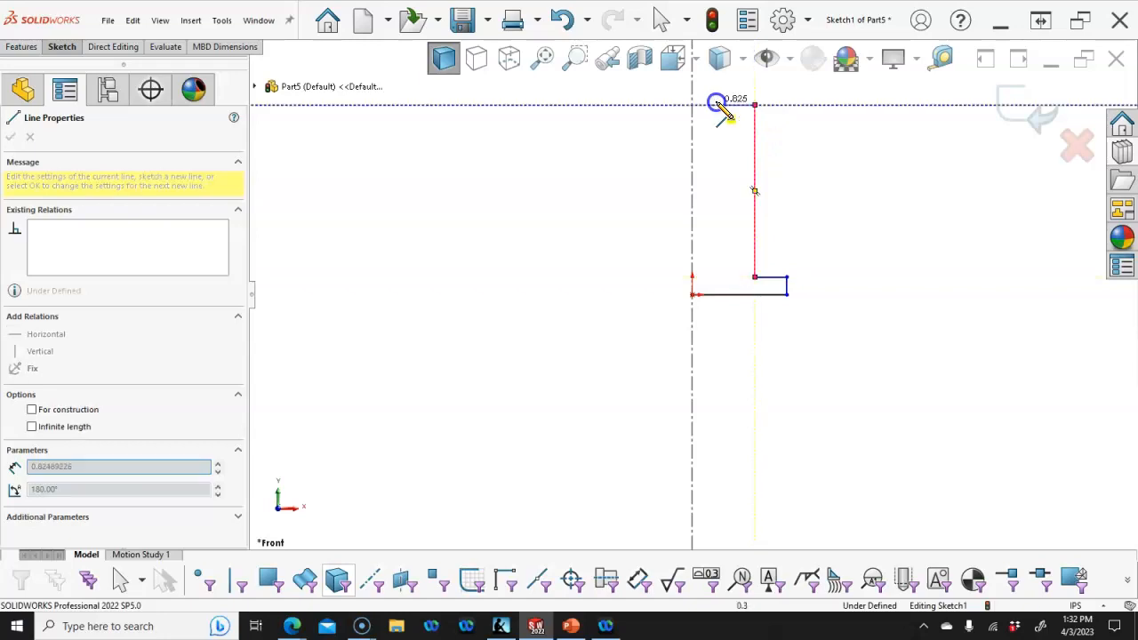
pyautogui.click(692, 105)
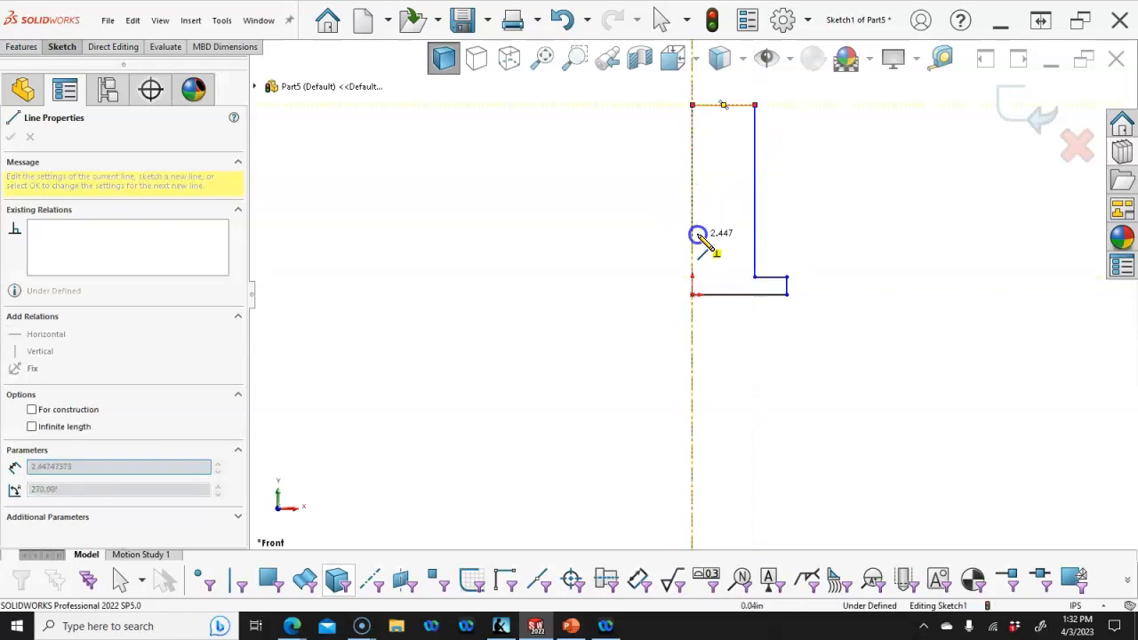
pyautogui.click(693, 293)
# - Dimension the profile's overall height from the post's top edge to the base edge as 1.69 in
pyautogui.rightClick(560, 227)
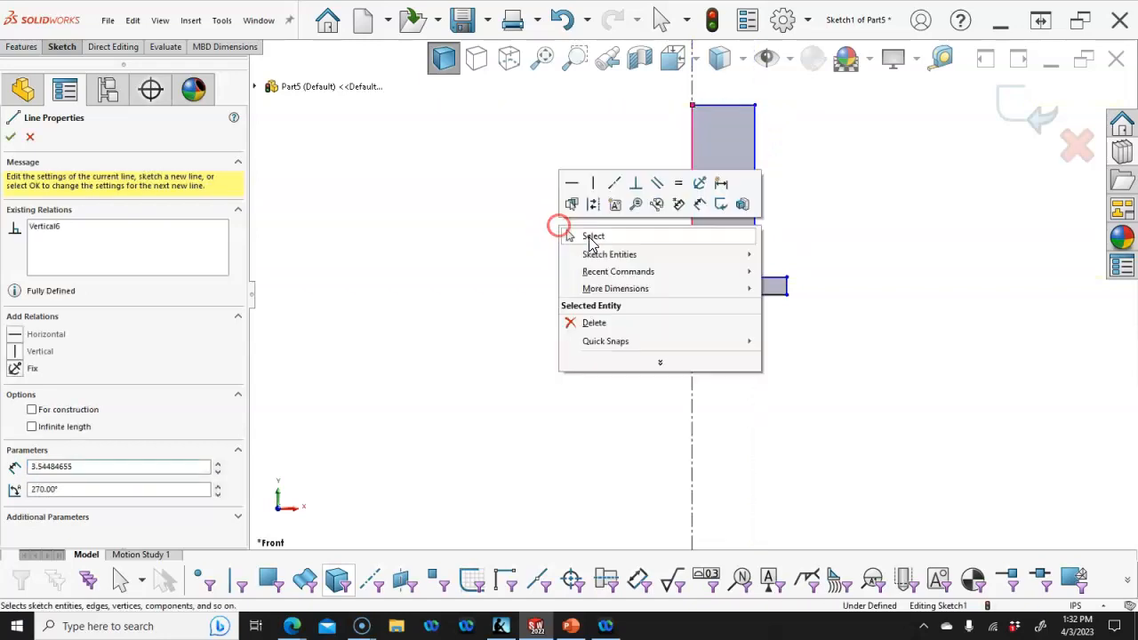
pyautogui.click(701, 202)
pyautogui.click(731, 107)
pyautogui.click(763, 248)
pyautogui.moveTo(756, 293)
pyautogui.mouseDown()
pyautogui.moveTo(838, 261)
pyautogui.moveTo(851, 223)
pyautogui.moveTo(850, 235)
pyautogui.mouseUp()
pyautogui.click(850, 236)
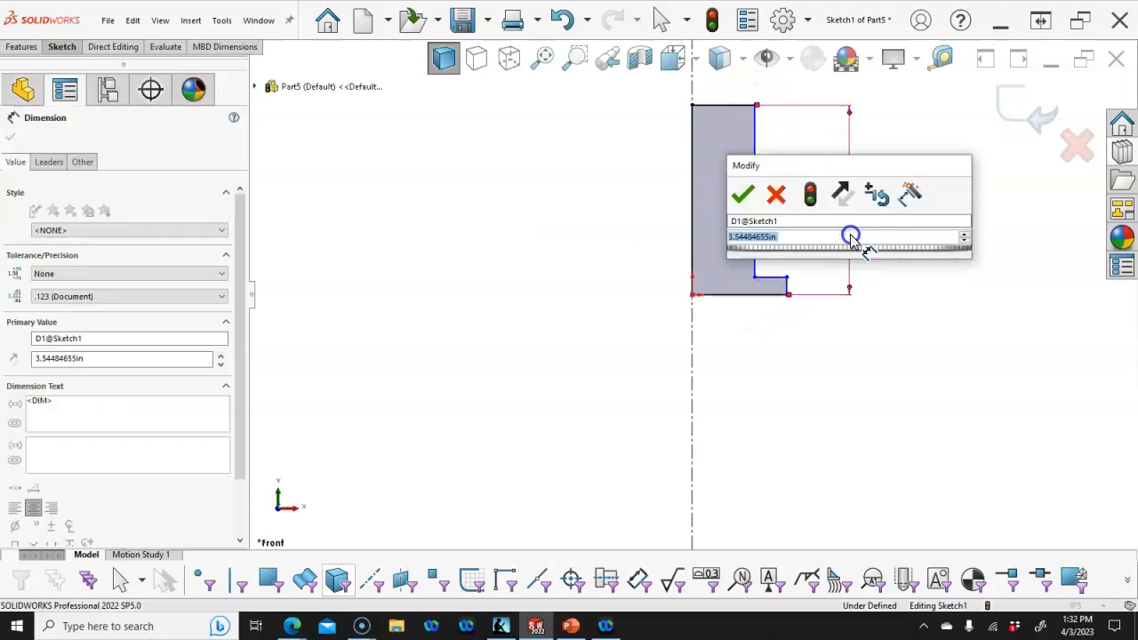
pyautogui.write('1.69')
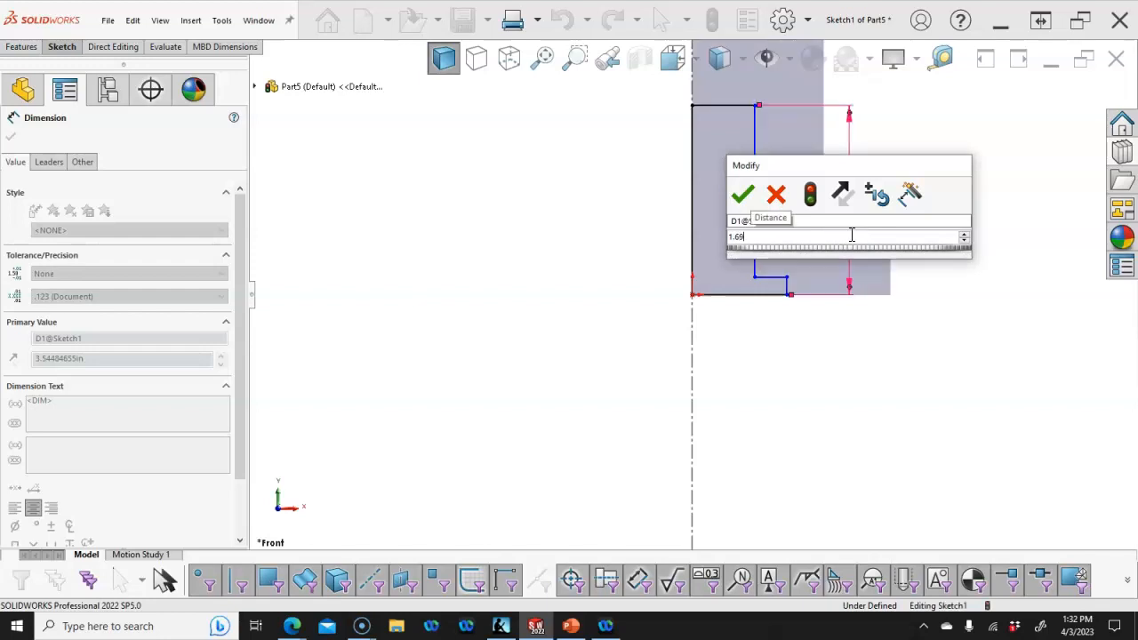
pyautogui.press('Return')
# - Dimension the thickness of the base flange at its outer edge as 0.125 in
pyautogui.click(786, 302)
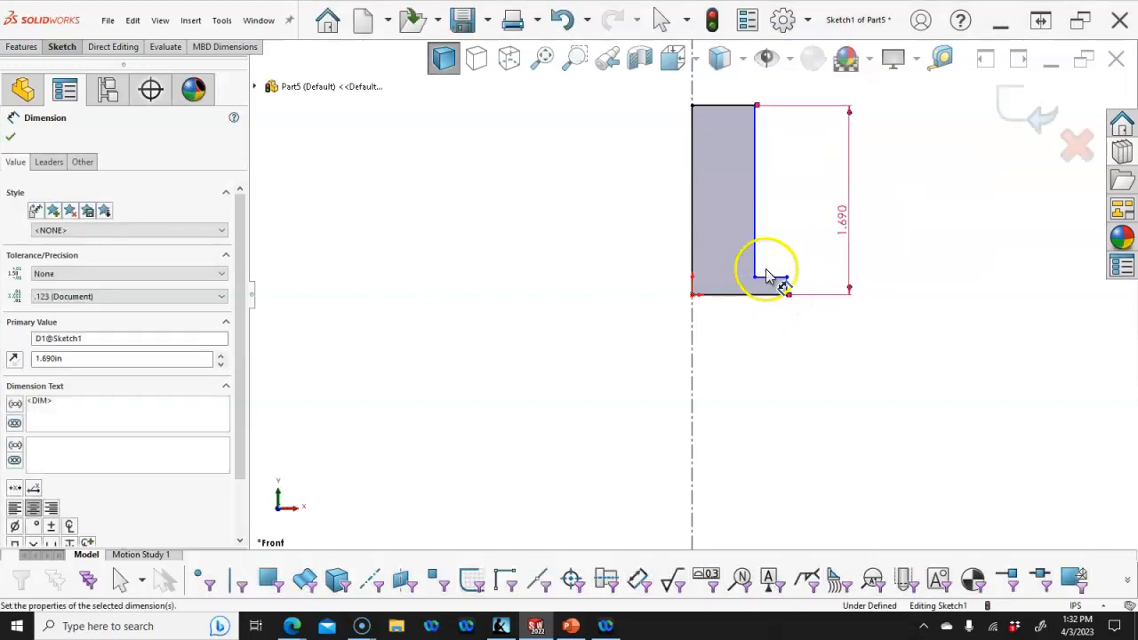
pyautogui.click(786, 286)
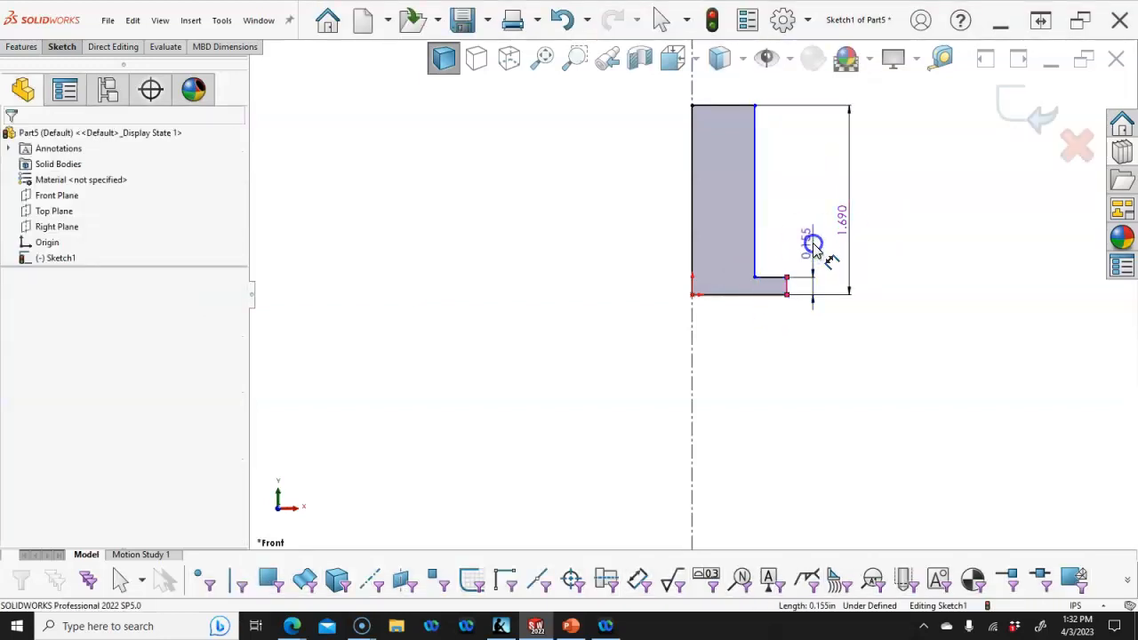
pyautogui.click(813, 249)
pyautogui.write('.125')
pyautogui.press('Return')
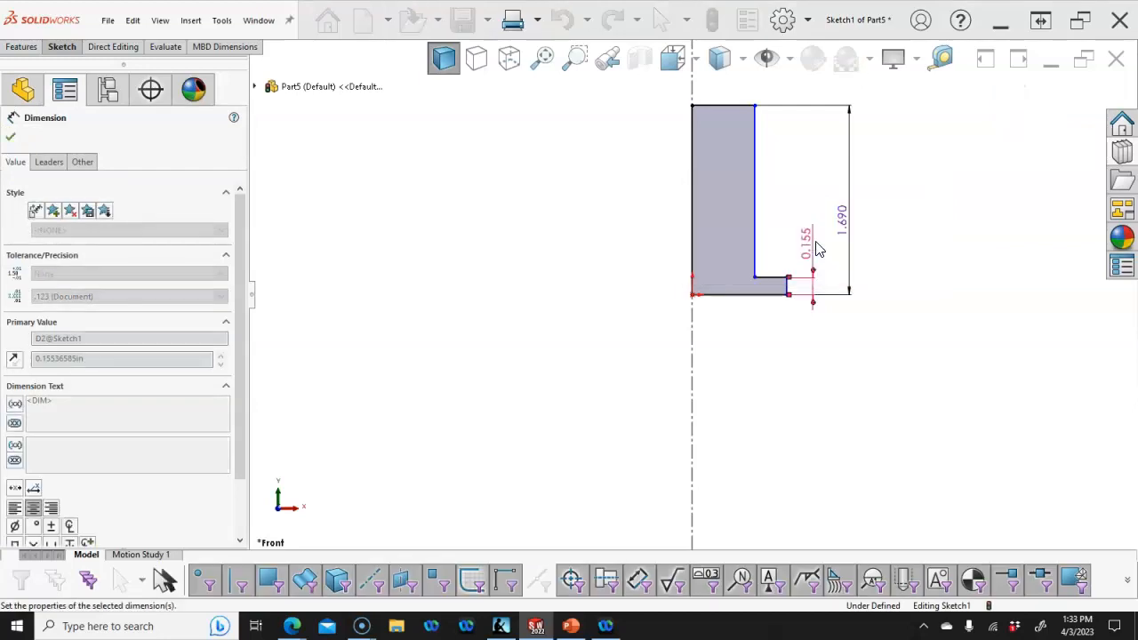
# - Dimension the post's outer edge across the centerline as a 0.75 in diameter
pyautogui.click(798, 280)
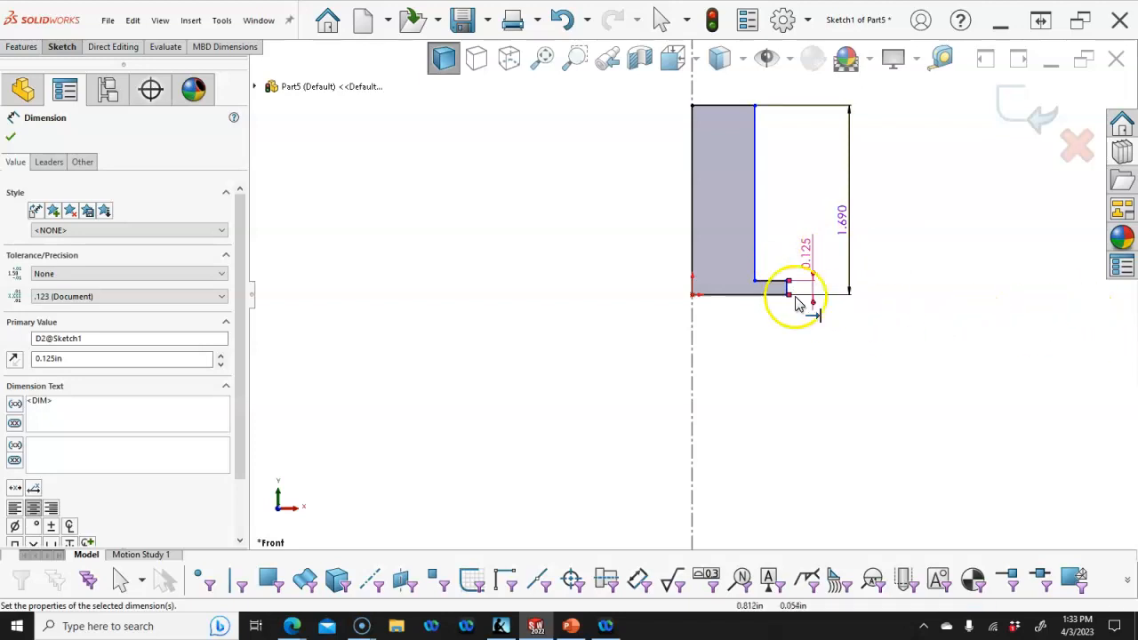
pyautogui.click(694, 271)
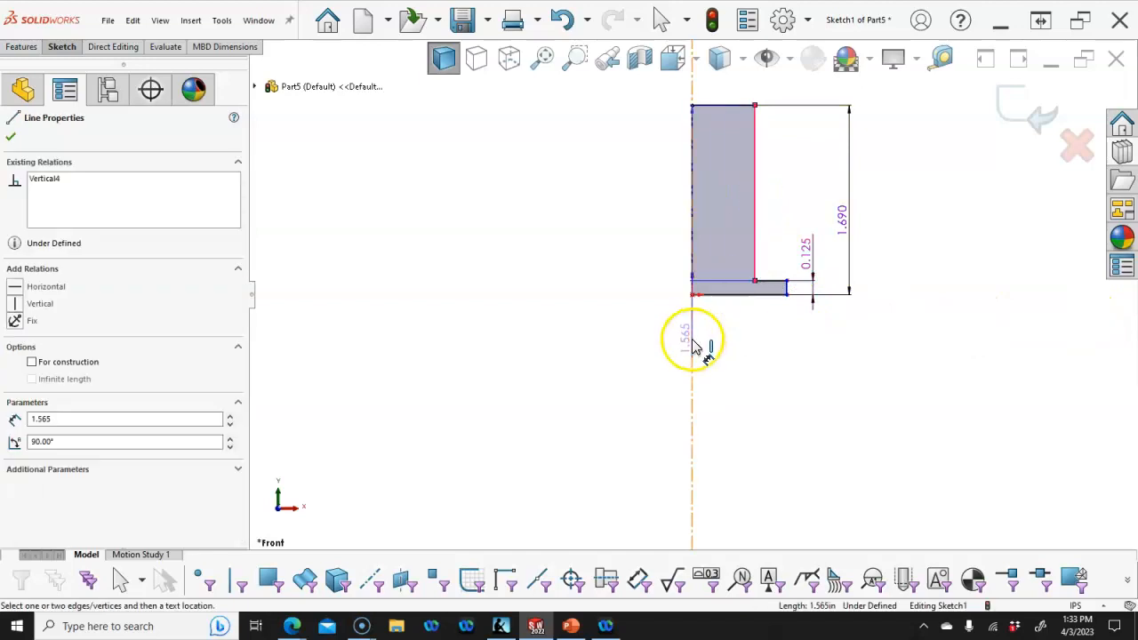
pyautogui.click(696, 344)
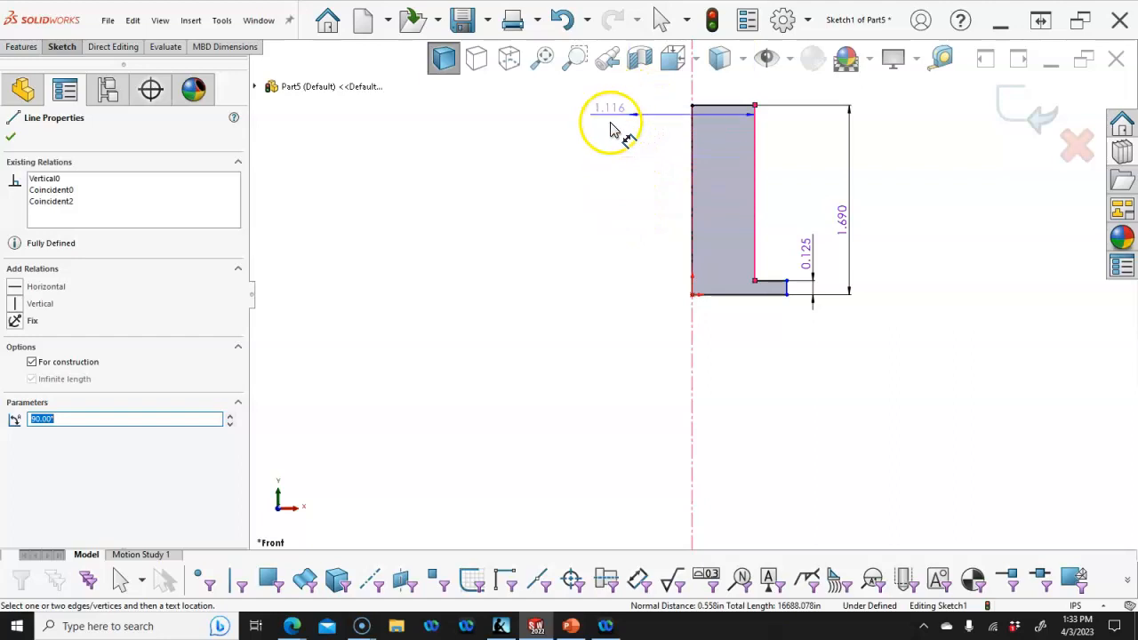
pyautogui.click(617, 148)
pyautogui.write('0.75')
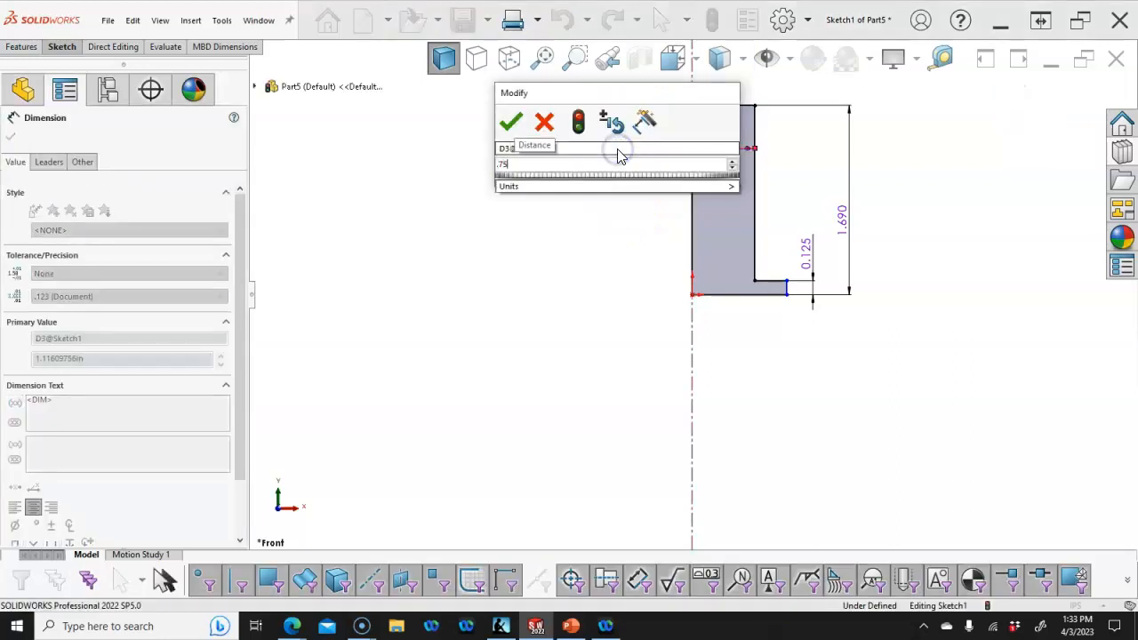
pyautogui.press('Return')
pyautogui.scroll(-1, 761, 145)
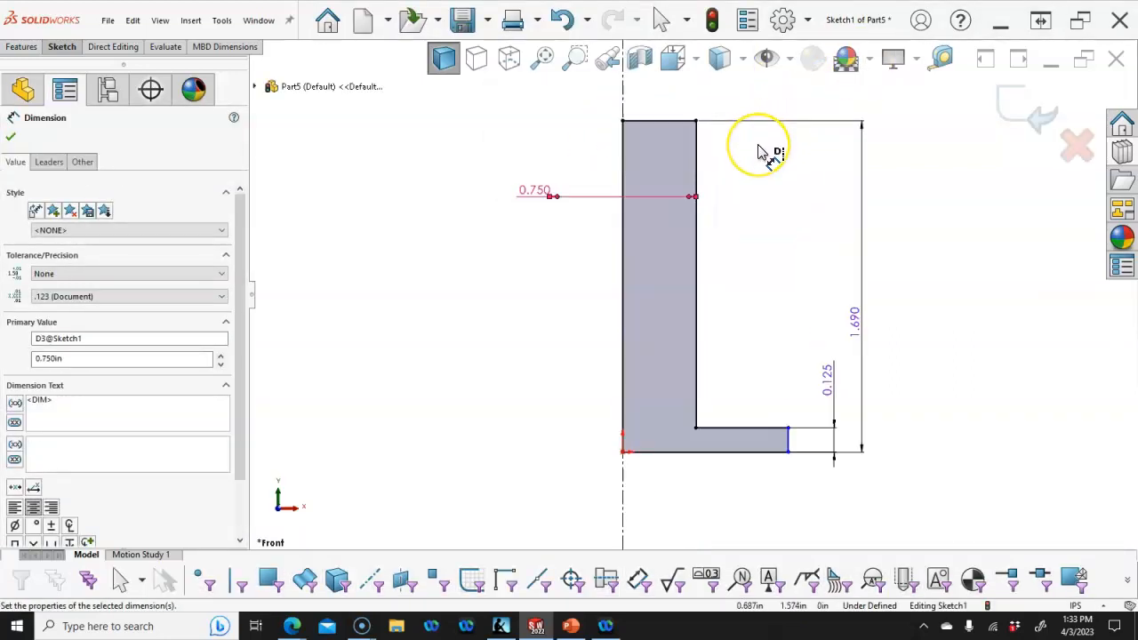
pyautogui.scroll(1, 762, 162)
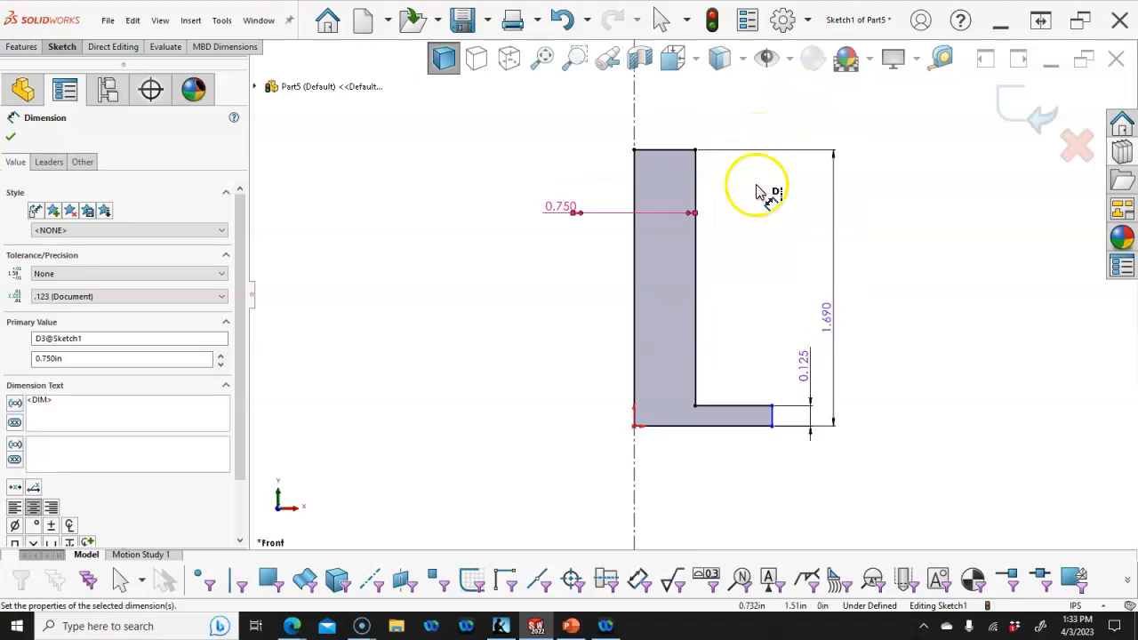
# - Dimension the base flange's outer diameter across the centerline as 1.25 in, finishing the profile's dimensions
pyautogui.click(741, 424)
pyautogui.click(525, 495)
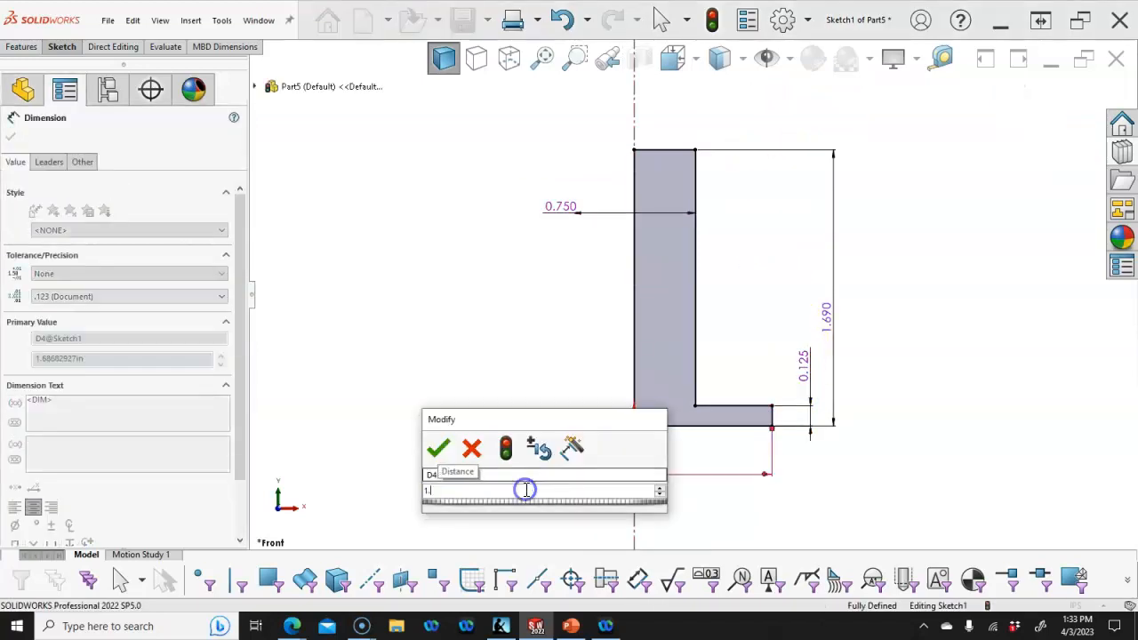
pyautogui.write('1.25')
pyautogui.press('Return')
pyautogui.rightClick(518, 238)
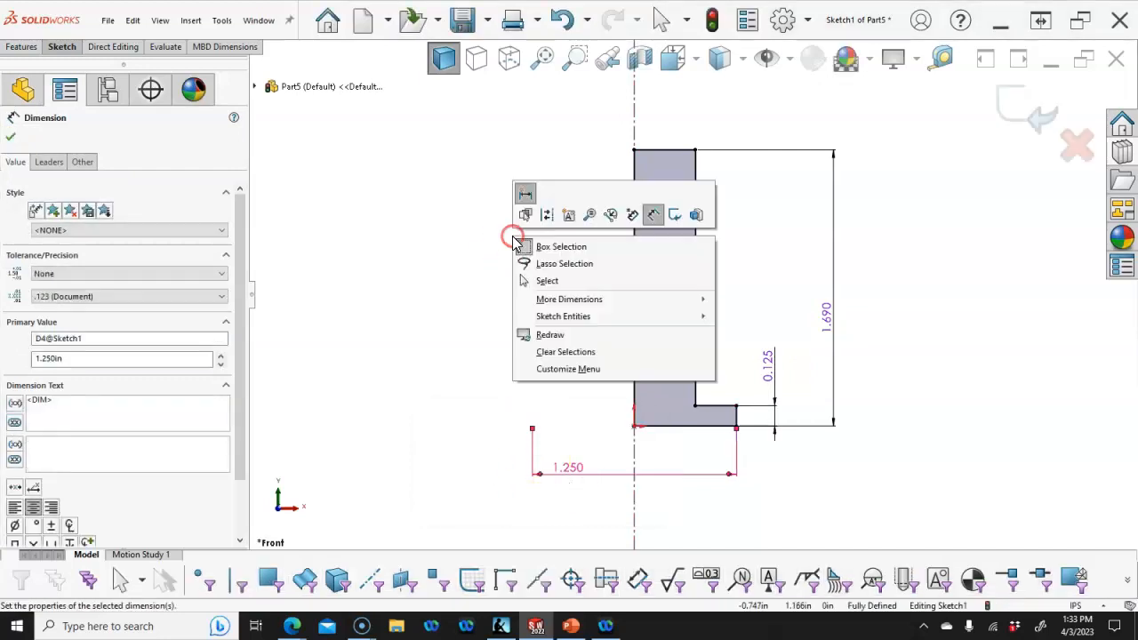
pyautogui.click(551, 284)
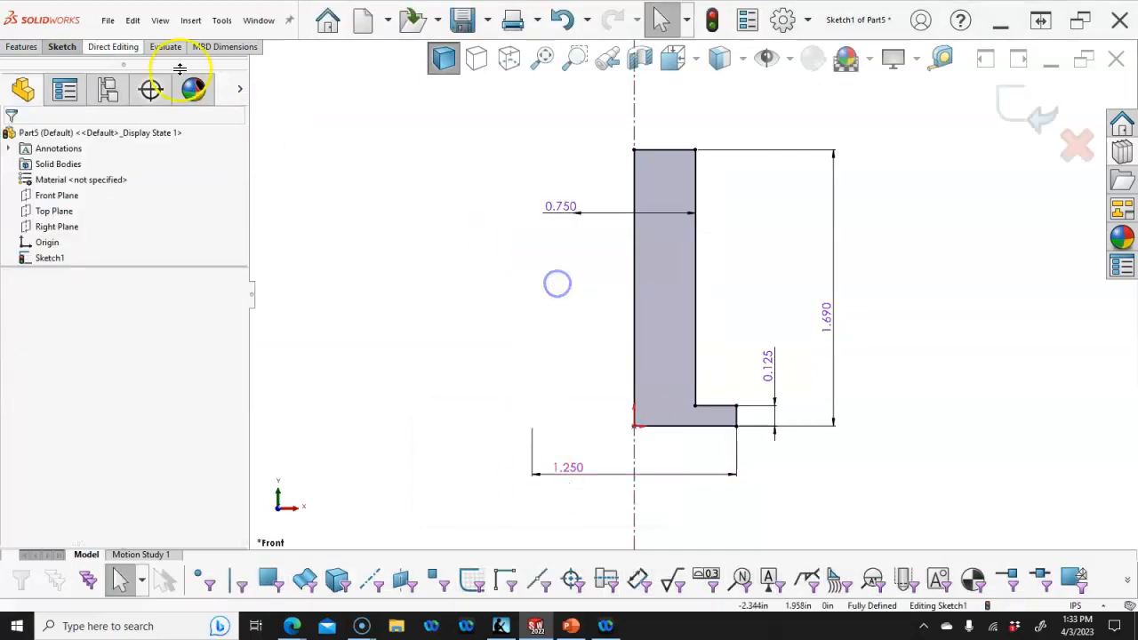
# - Revolve the half profile 360 degrees about the vertical centerline into a solid post with base flange
pyautogui.click(21, 46)
pyautogui.click(67, 93)
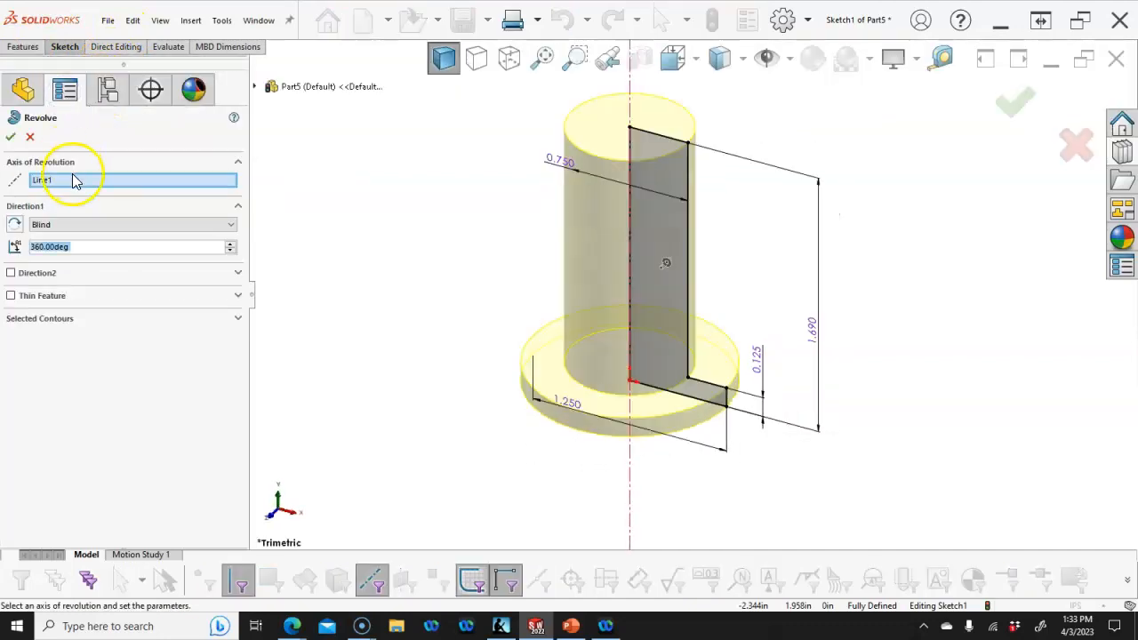
pyautogui.click(12, 138)
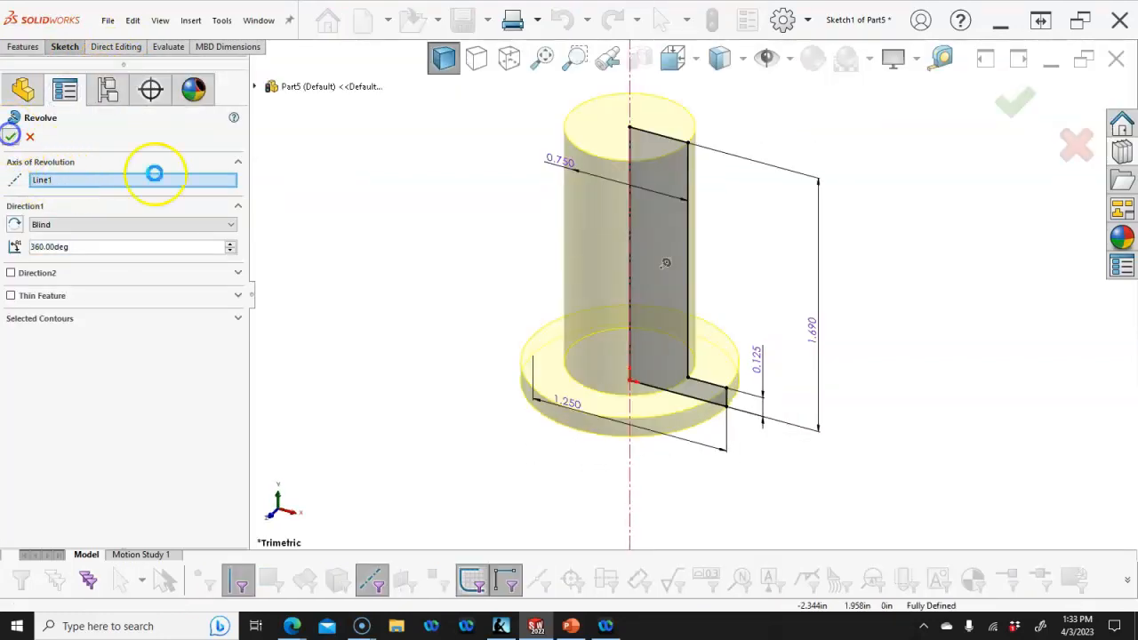
# - Start a Hole Wizard hole on the post's top face
pyautogui.click(633, 131)
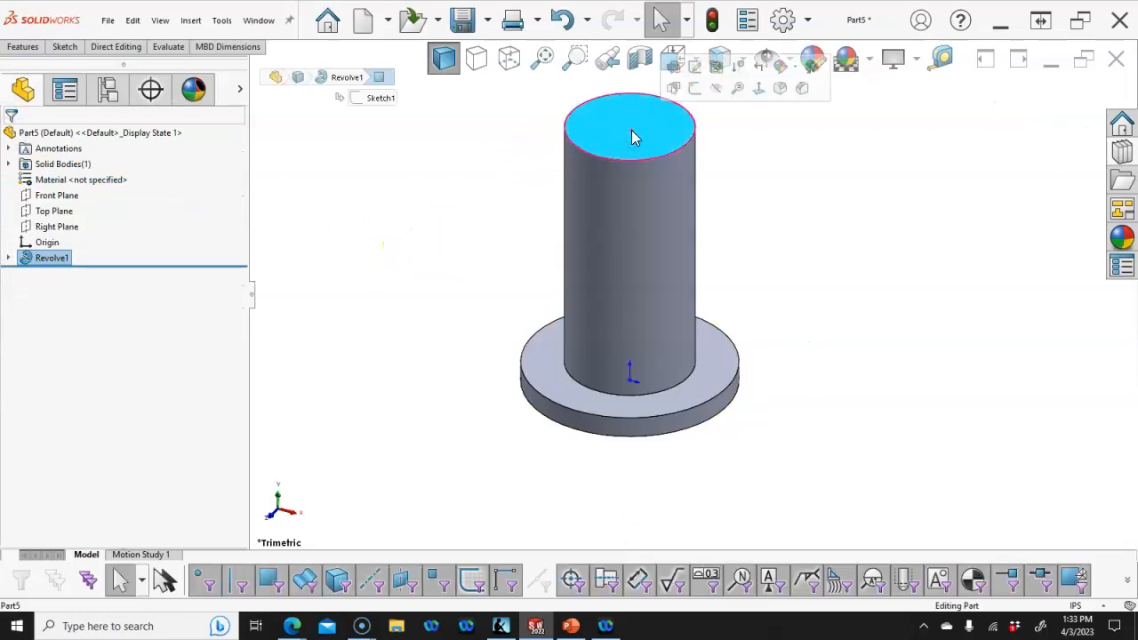
pyautogui.press('s')
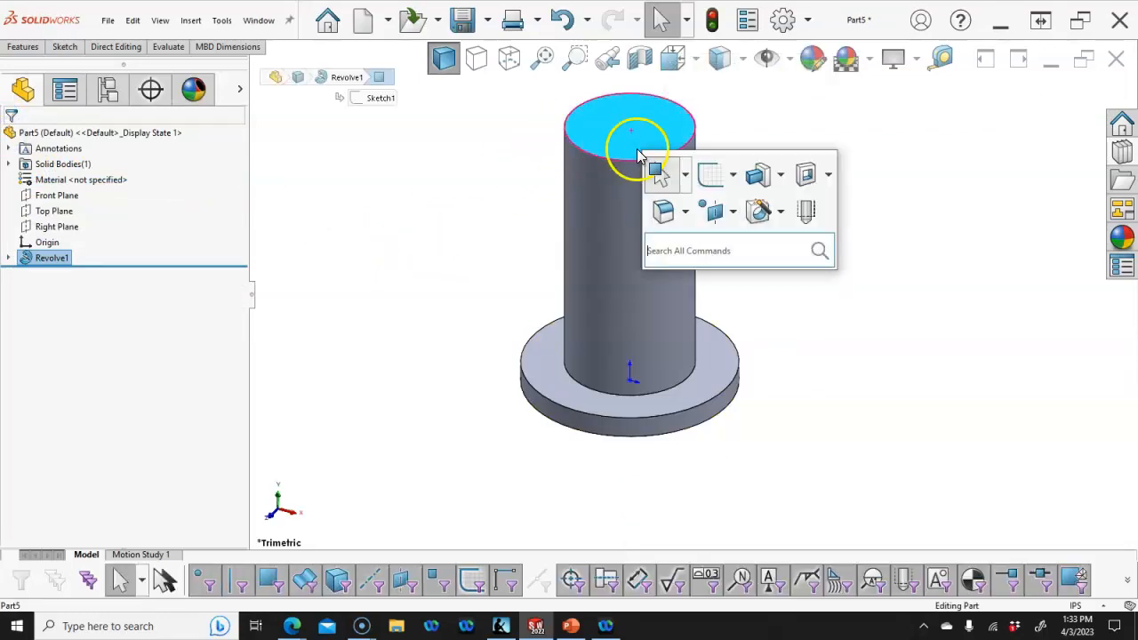
pyautogui.click(760, 211)
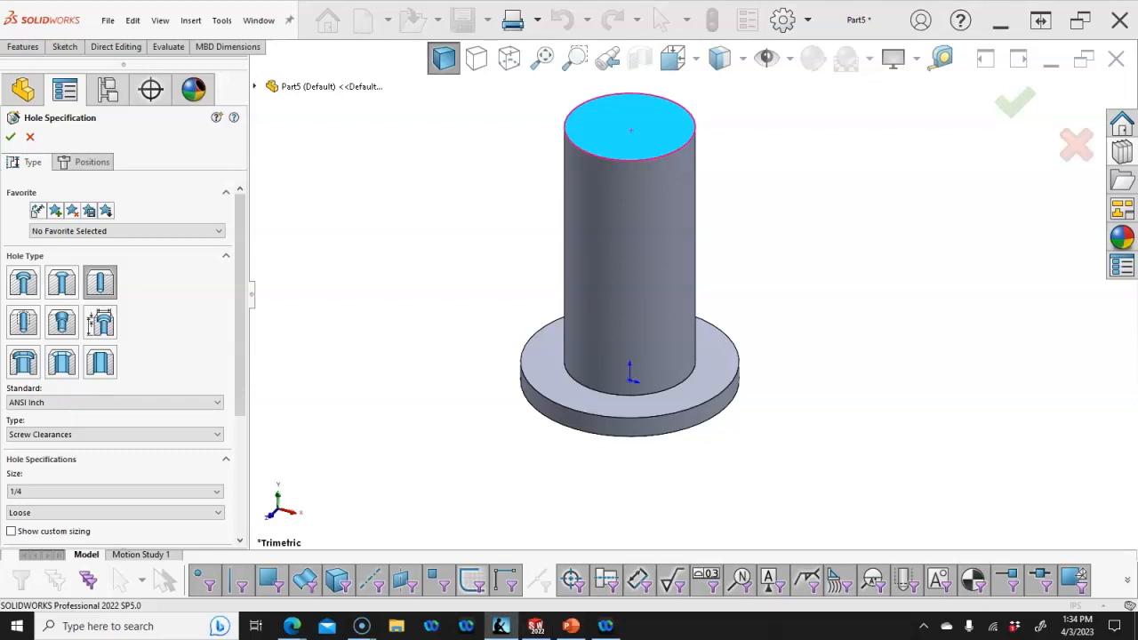
# - Switch to the e-textbook and check the hole callout on the Post, Holder BU09-07 drawing, then return to SOLIDWORKS
pyautogui.hotkey('alt', 'Tab')
pyautogui.moveTo(881, 275); pyautogui.dragTo(668, 45)
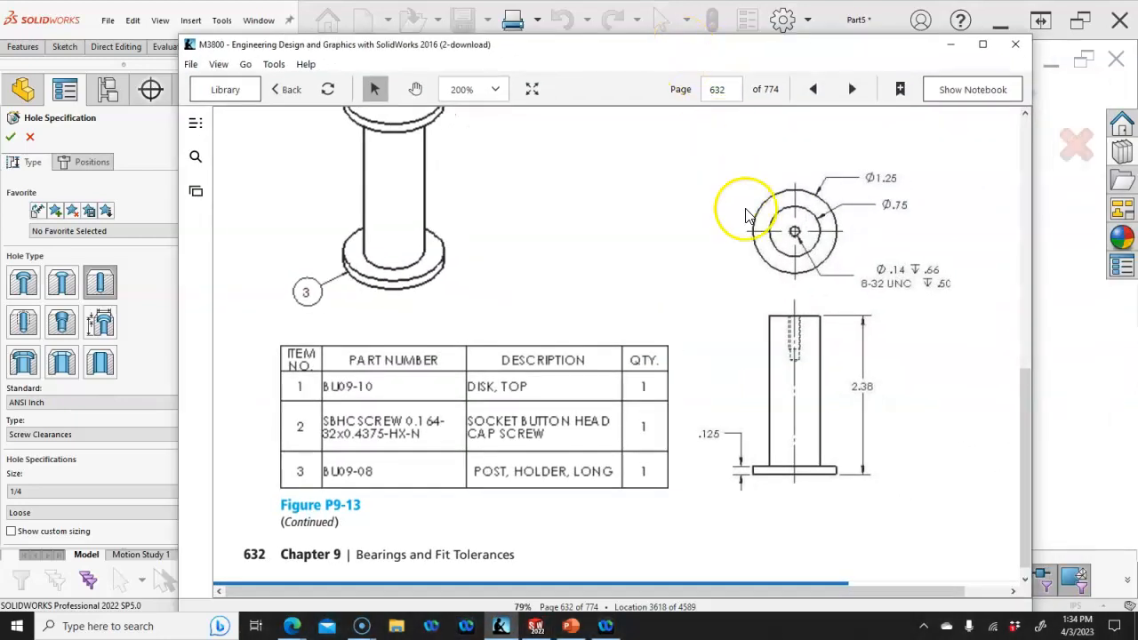
pyautogui.scroll(1, 756, 233)
pyautogui.scroll(4, 652, 240)
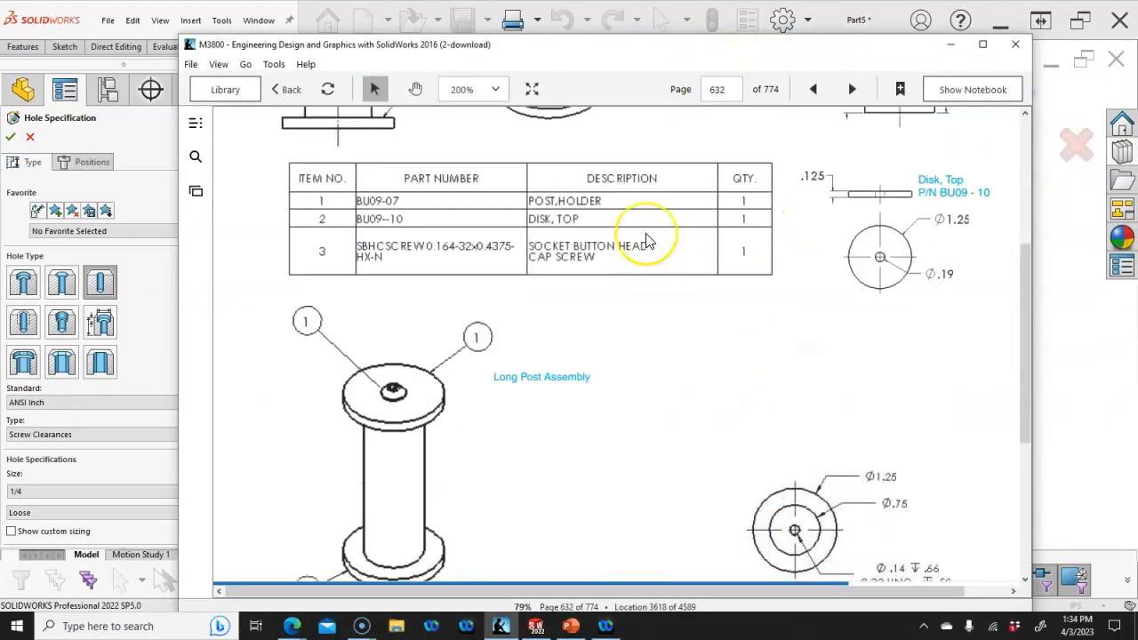
pyautogui.scroll(1, 647, 240)
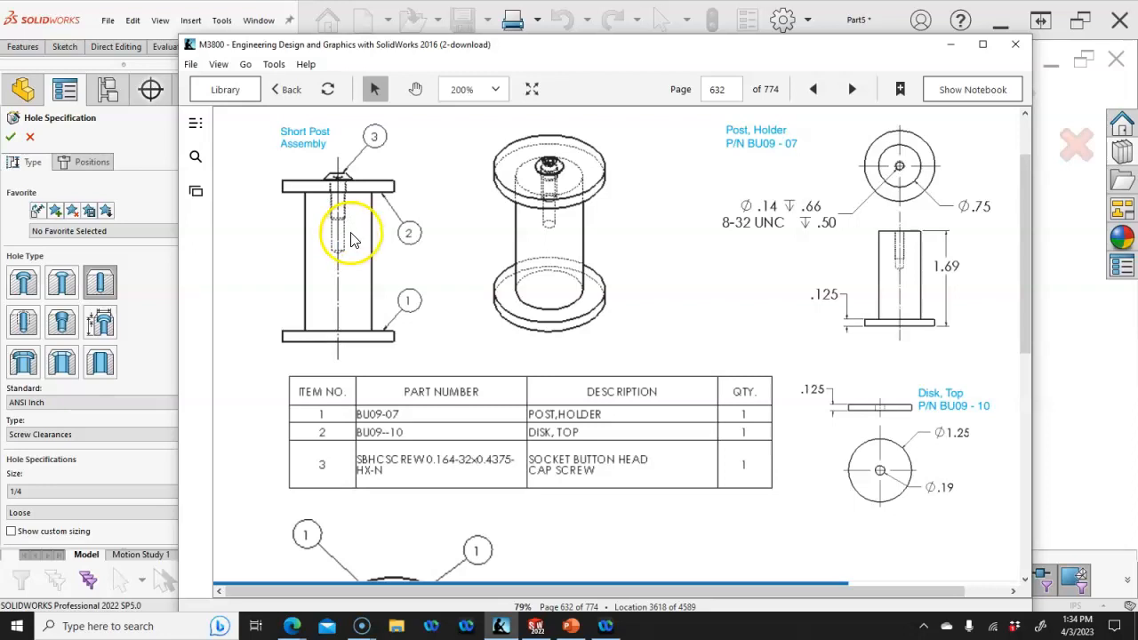
pyautogui.click(546, 36)
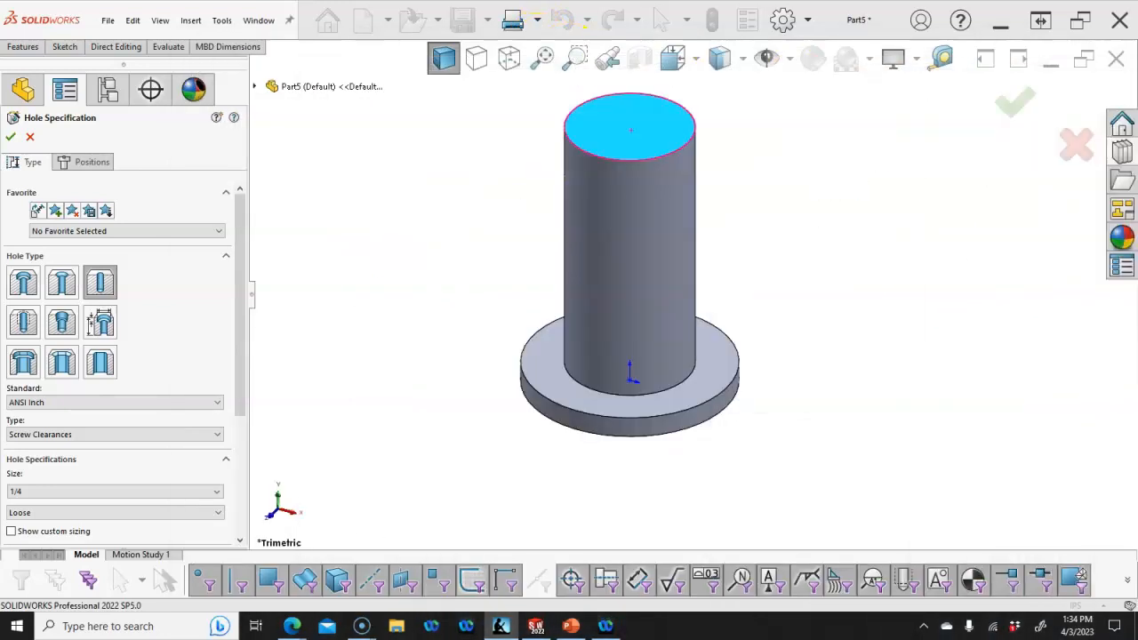
# - Specify the hole as an ANSI Inch bottoming tapped hole of size #8-32
pyautogui.click(24, 323)
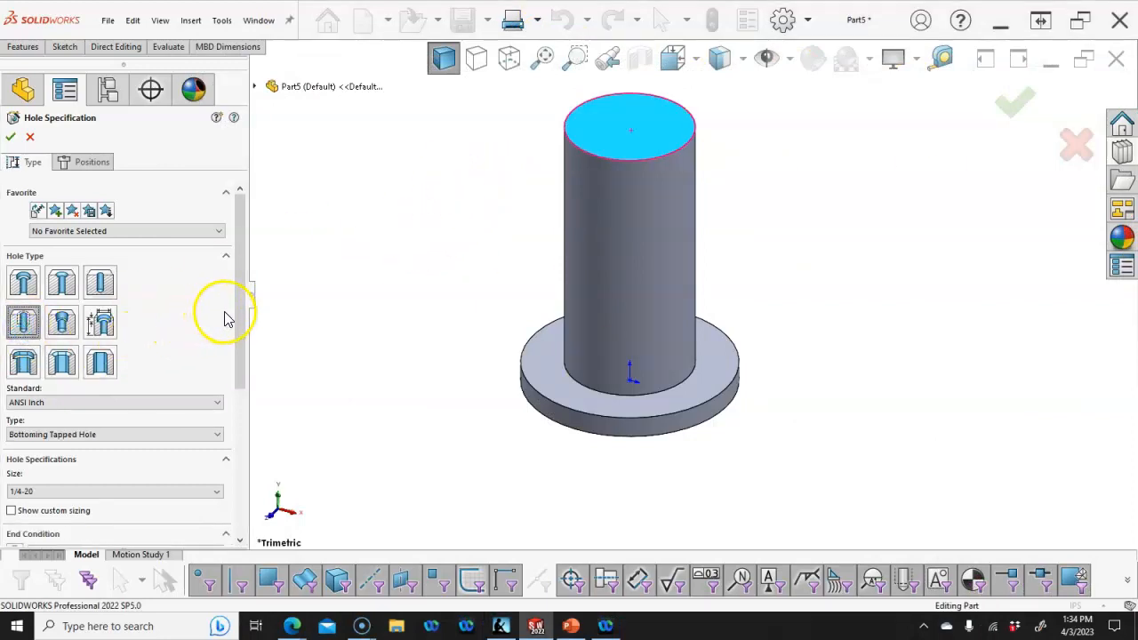
pyautogui.moveTo(248, 311); pyautogui.dragTo(216, 401)
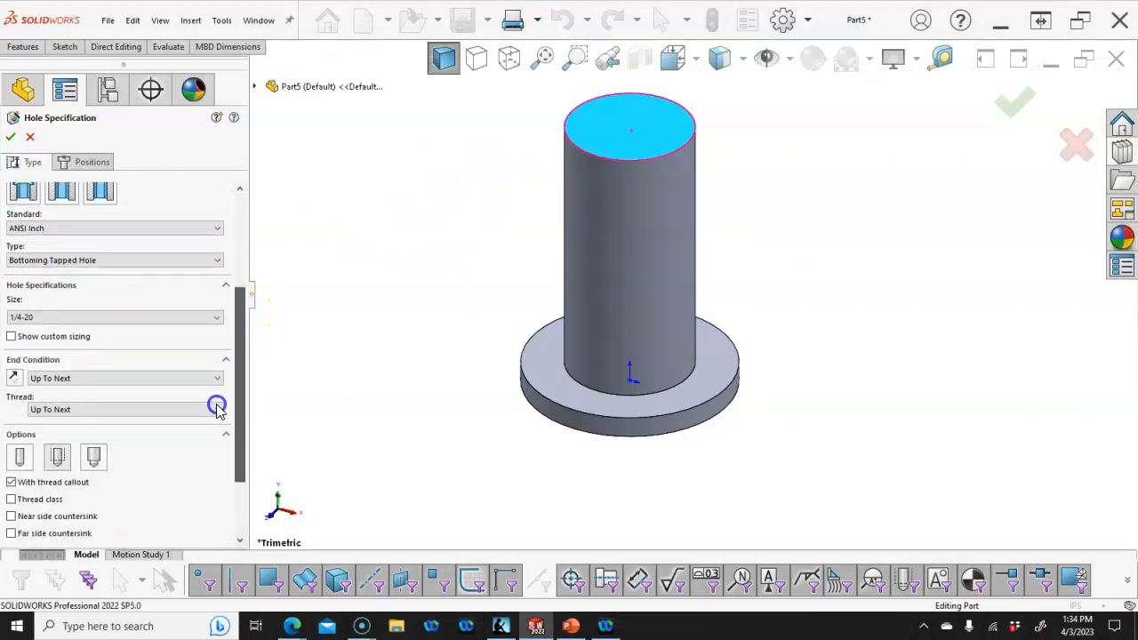
pyautogui.click(113, 318)
pyautogui.scroll(6, 95, 396)
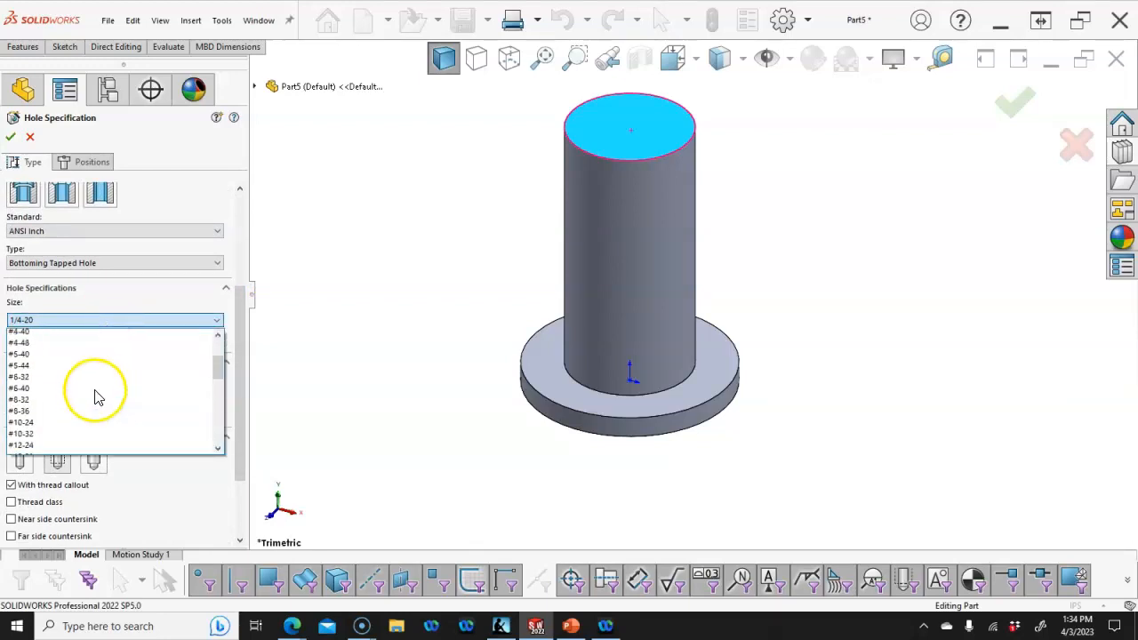
pyautogui.scroll(-3, 93, 392)
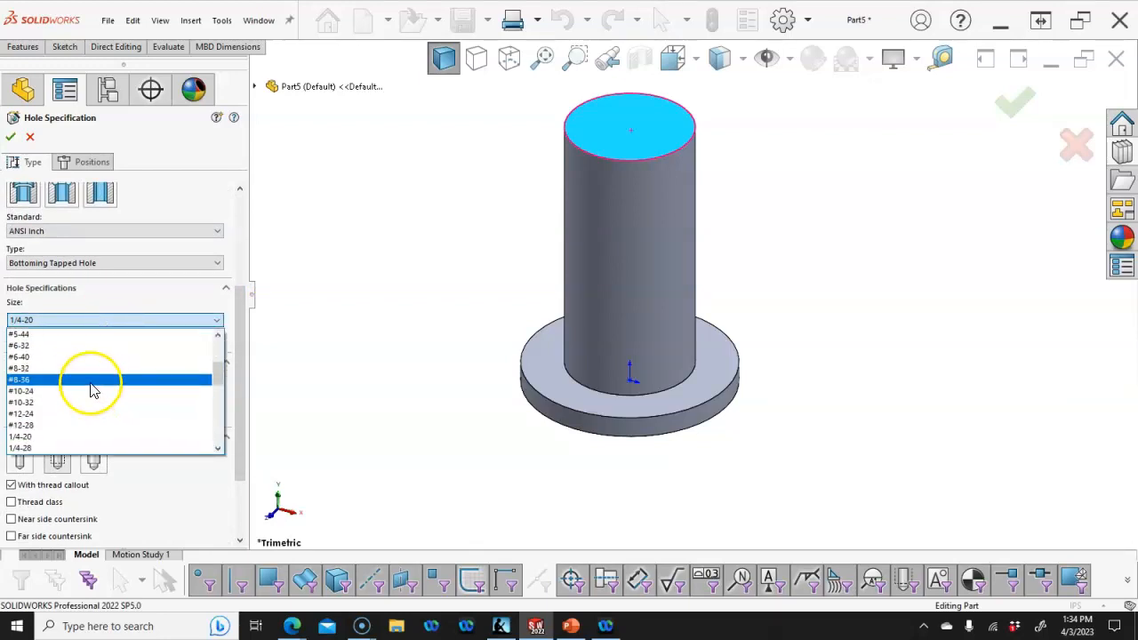
pyautogui.click(44, 370)
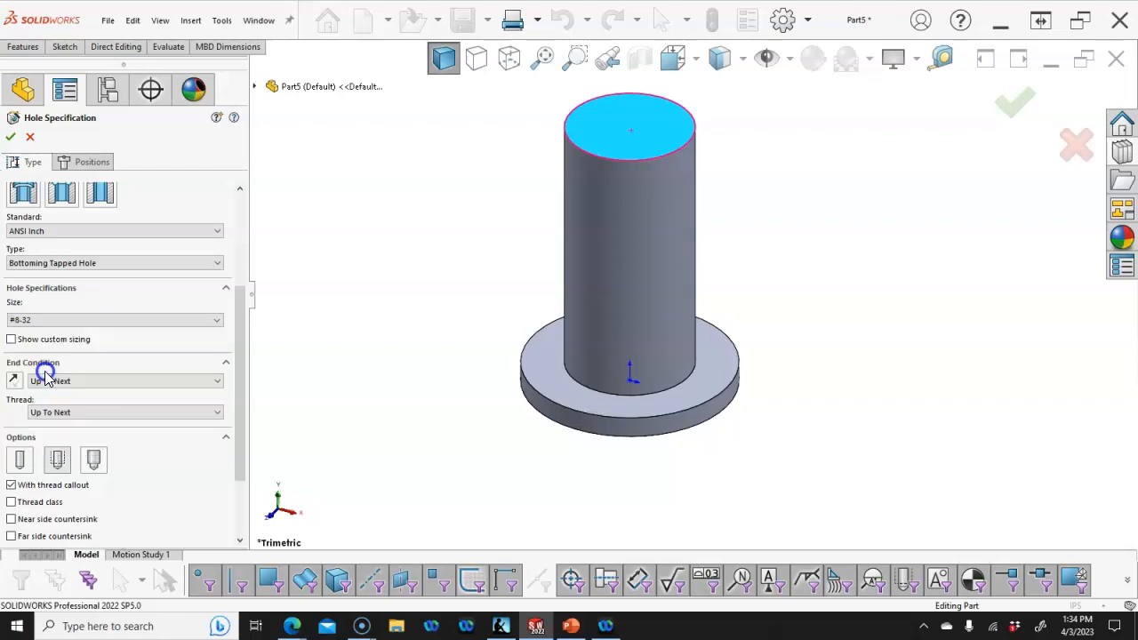
# - Make the tapped hole blind with a thread depth of 0.5 in and a drill depth of 0.66 in
pyautogui.click(74, 382)
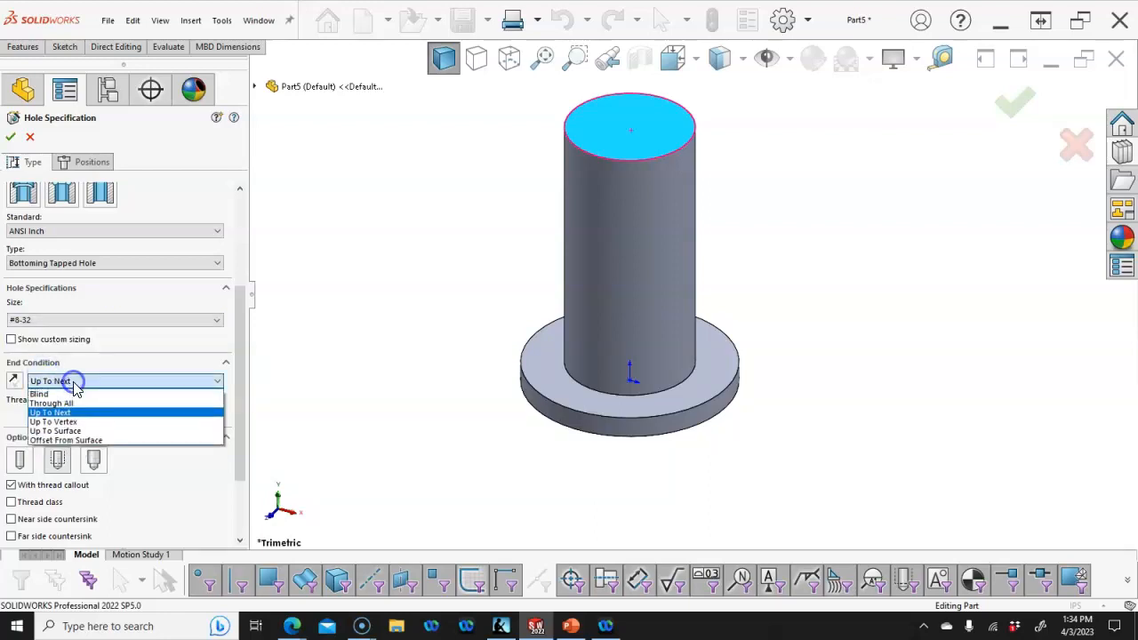
pyautogui.click(71, 393)
pyautogui.doubleClick(78, 473)
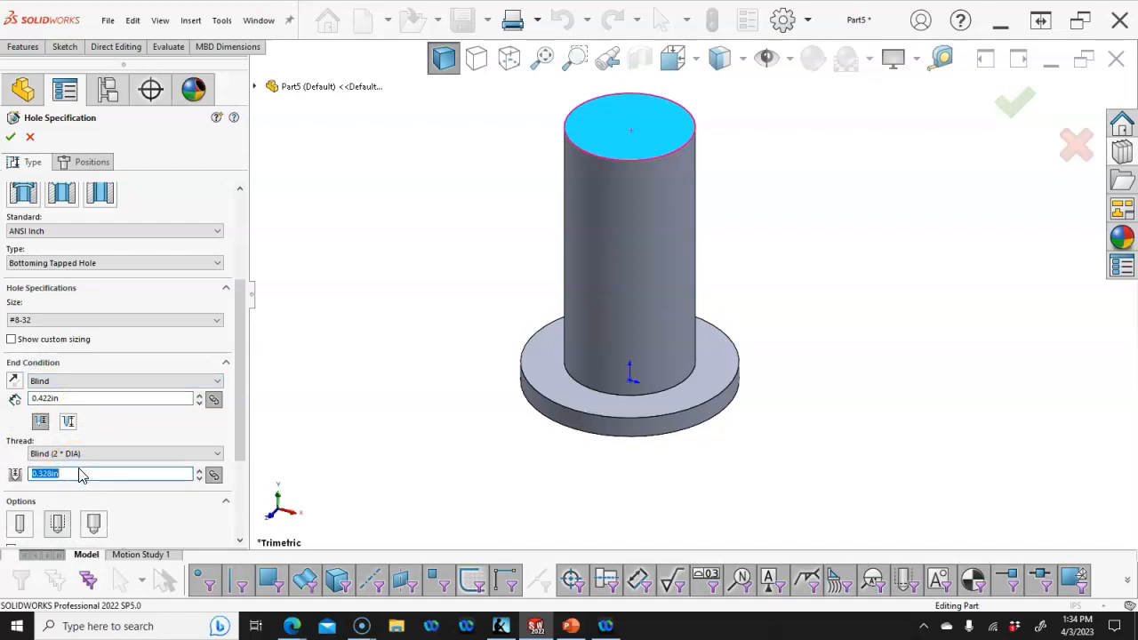
pyautogui.press('Return')
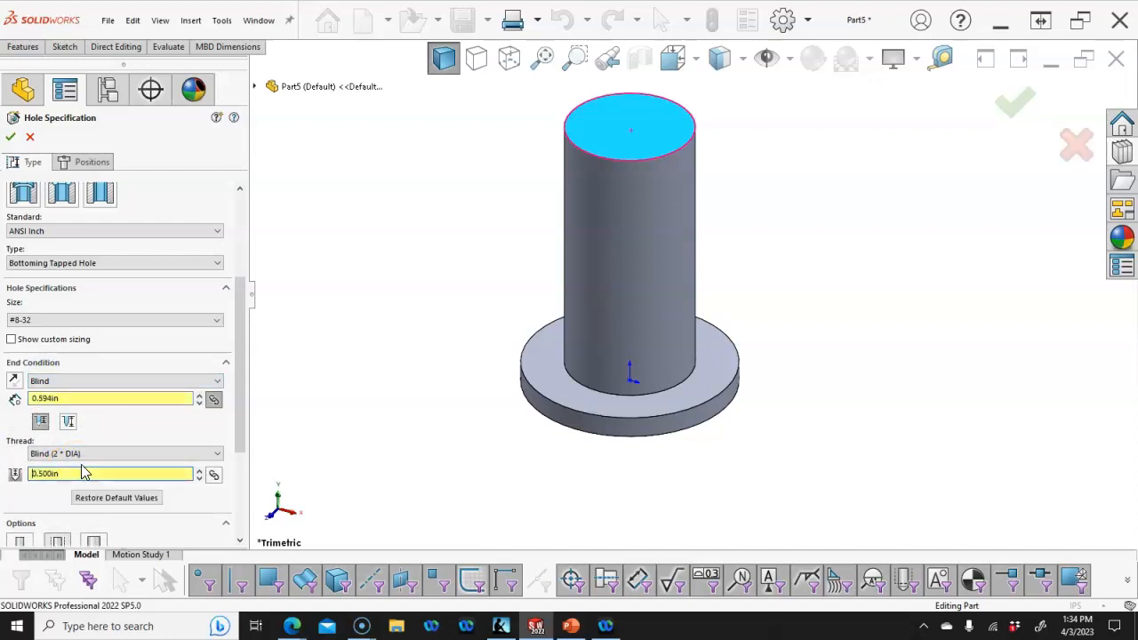
pyautogui.doubleClick(72, 399)
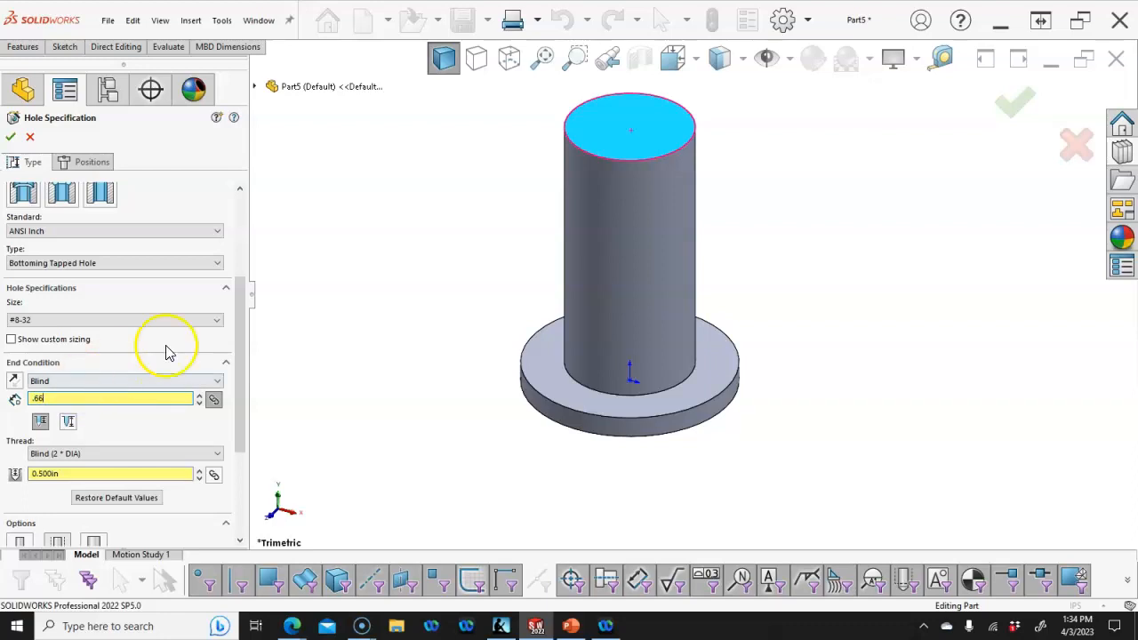
# - Position the tapped hole at the centre of the post's top face and complete the hole feature
pyautogui.moveTo(241, 293); pyautogui.dragTo(246, 219)
pyautogui.click(109, 166)
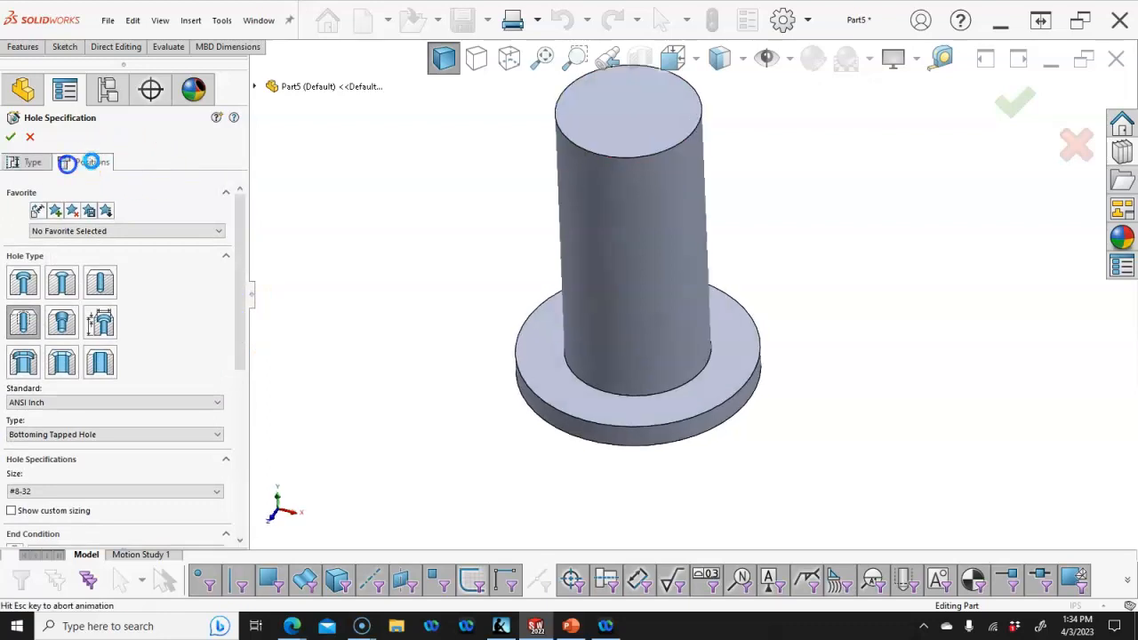
pyautogui.click(693, 294)
pyautogui.rightClick(929, 144)
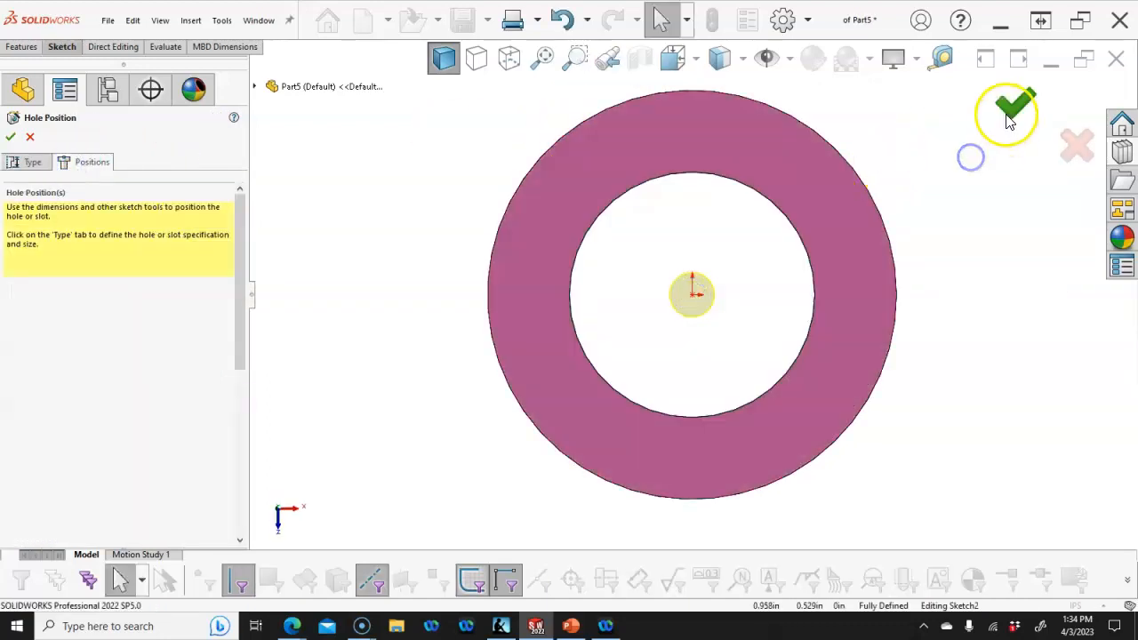
pyautogui.click(1013, 105)
pyautogui.click(966, 202)
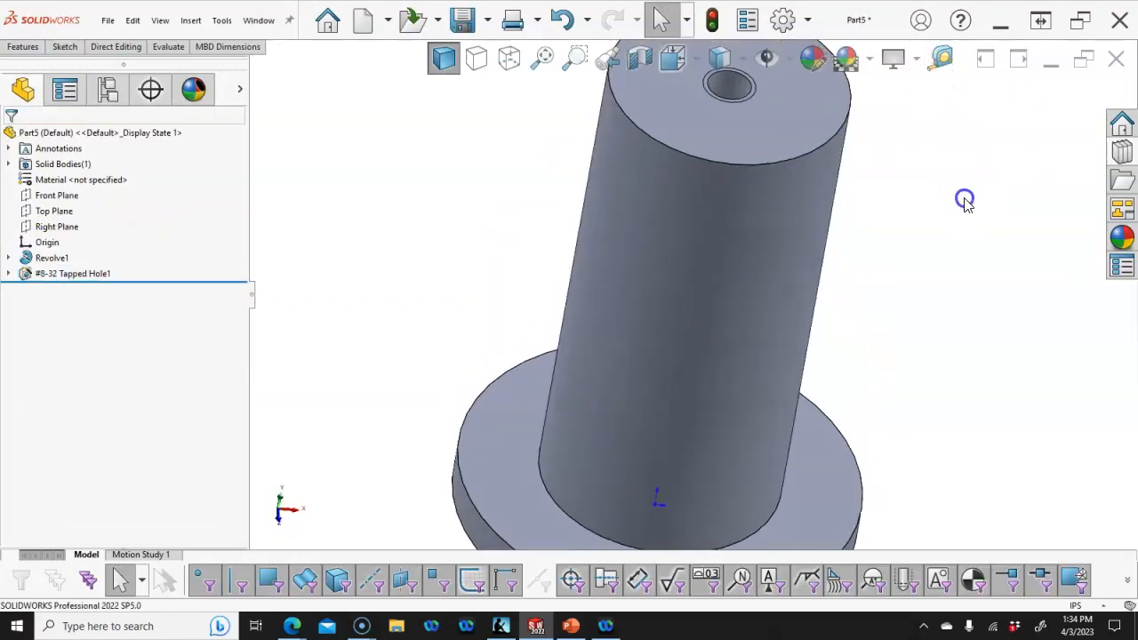
# - Inspect the tapped hole in the front view with hidden lines visible, and restore the shaded isometric view
pyautogui.hotkey('ctrl', '1')
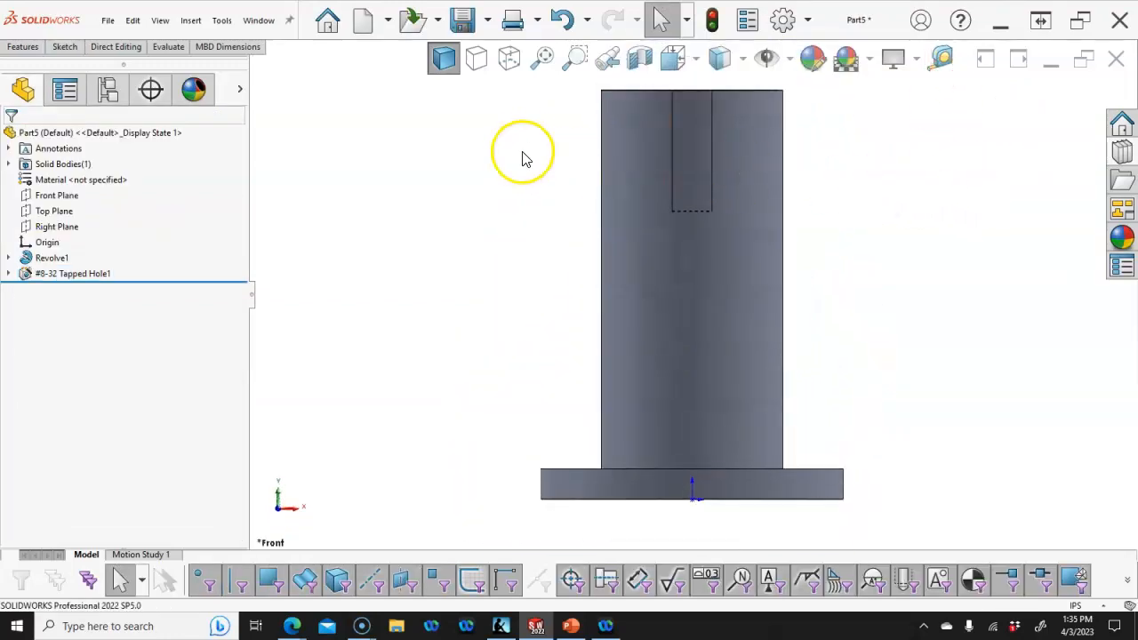
pyautogui.click(508, 58)
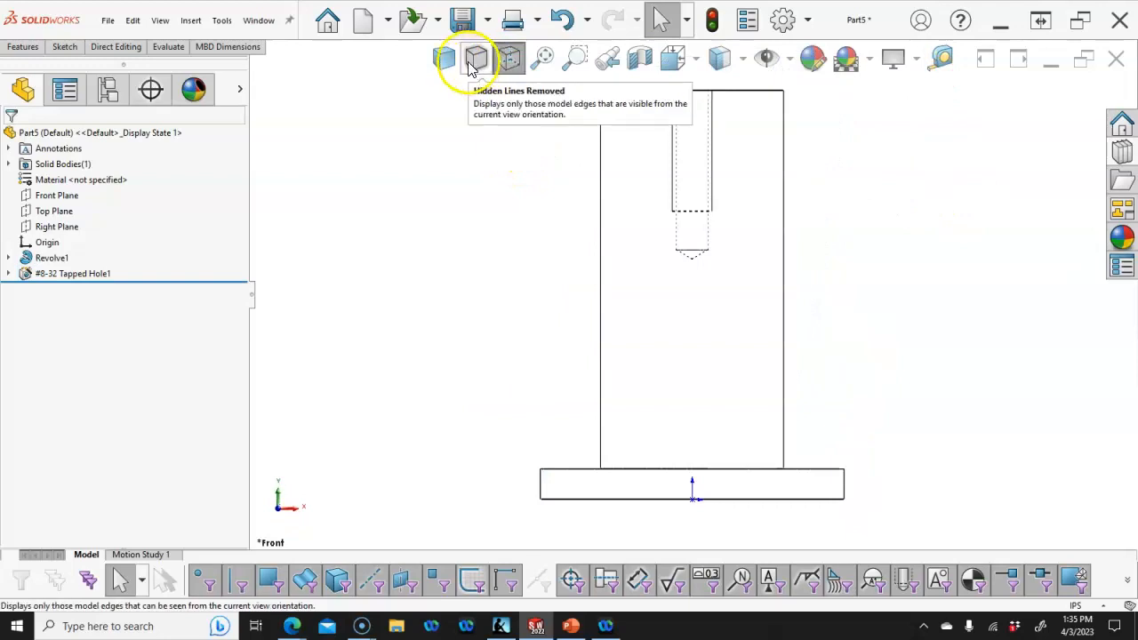
pyautogui.click(451, 62)
pyautogui.hotkey('ctrl', '7')
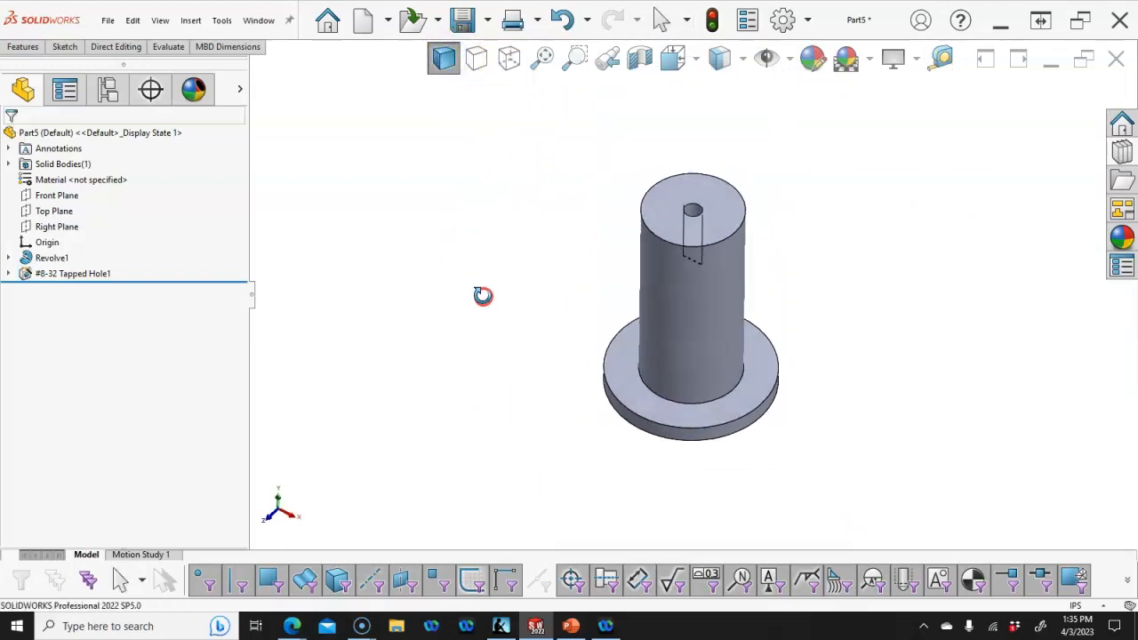
# - Save the part as Post Holder Short in the P9-13 Final Project folder
pyautogui.click(463, 20)
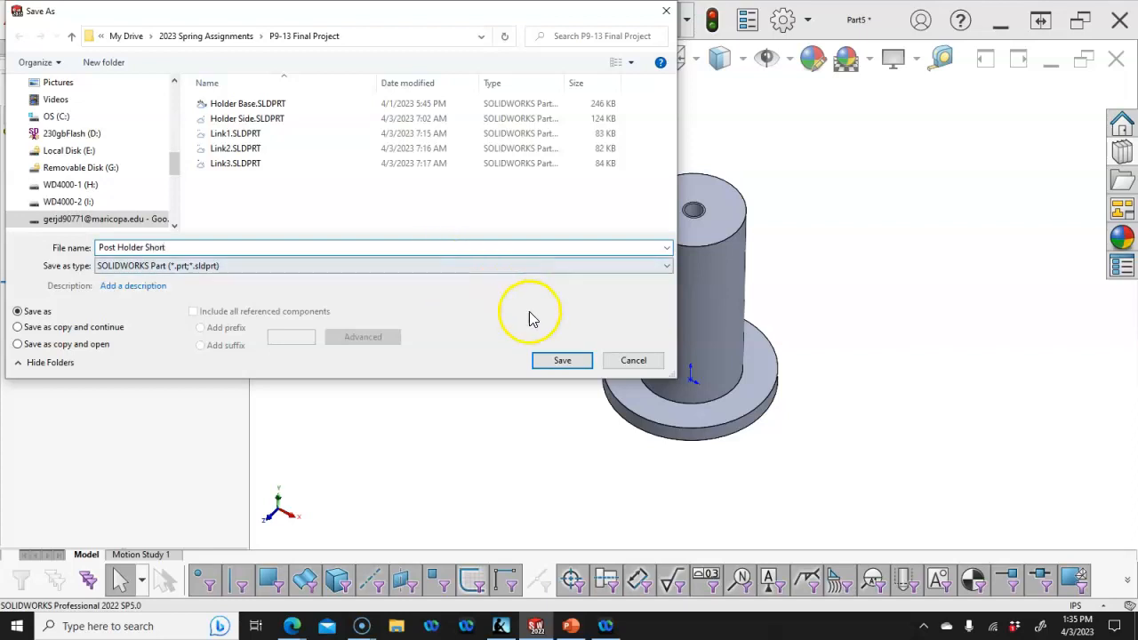
pyautogui.click(560, 360)
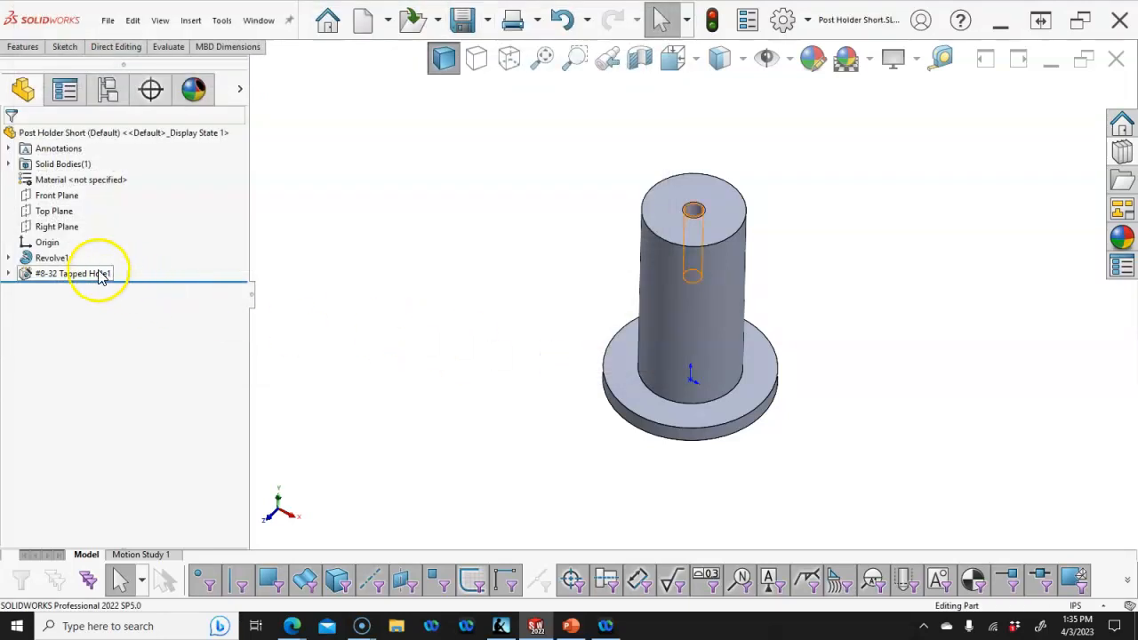
# - Set the revolved post's overall height to 2.38 in and rebuild the part
pyautogui.click(54, 257)
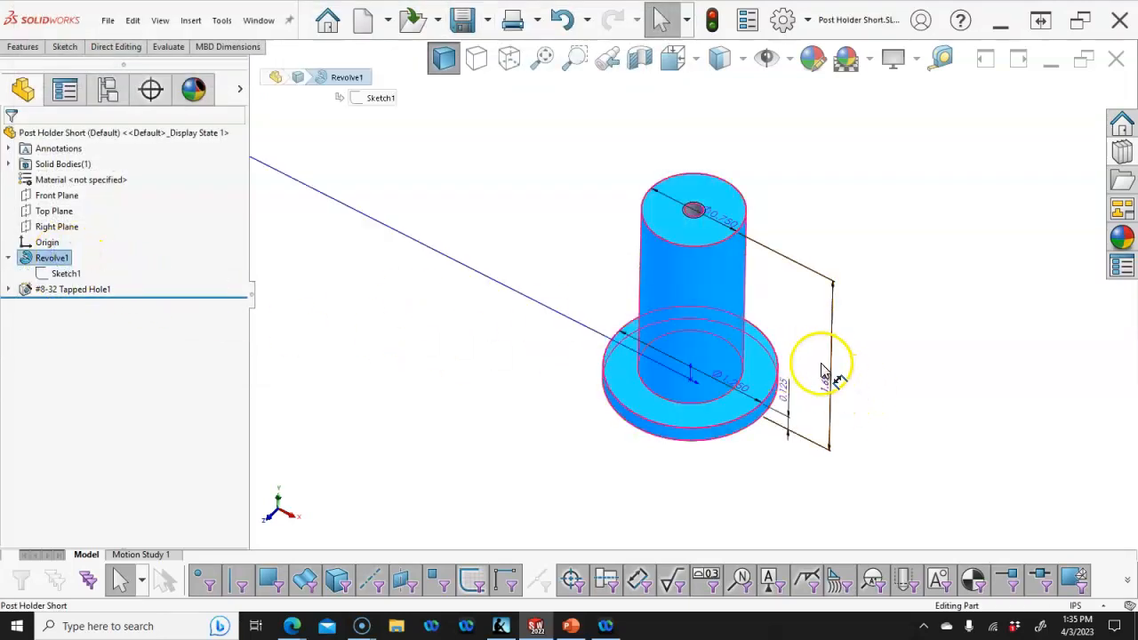
pyautogui.doubleClick(827, 382)
pyautogui.write('1.49')
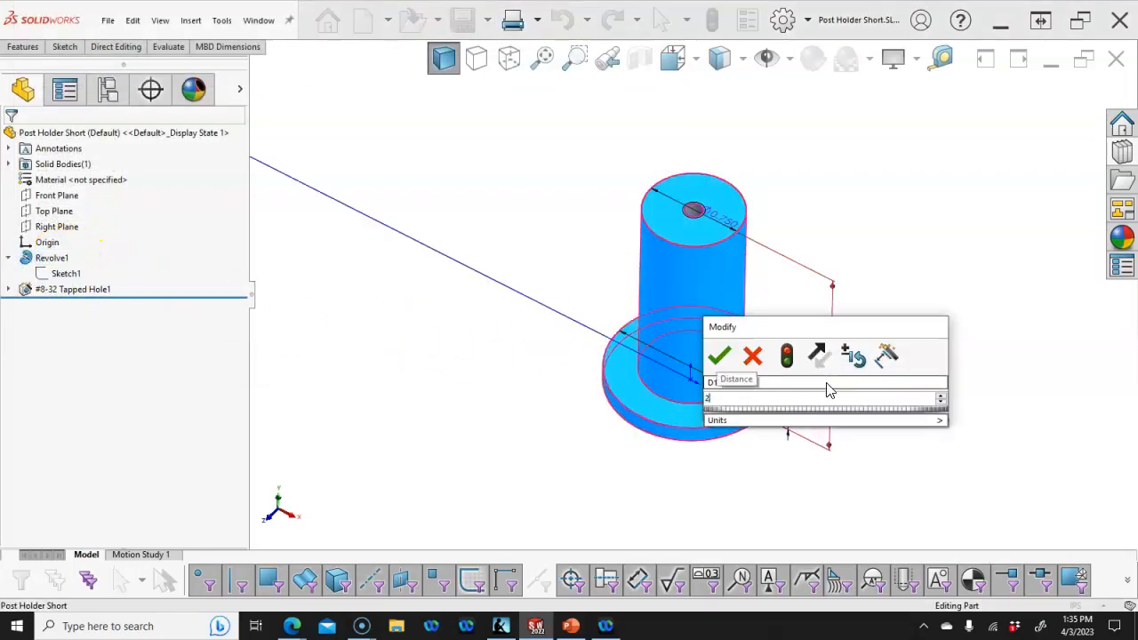
pyautogui.press('Return')
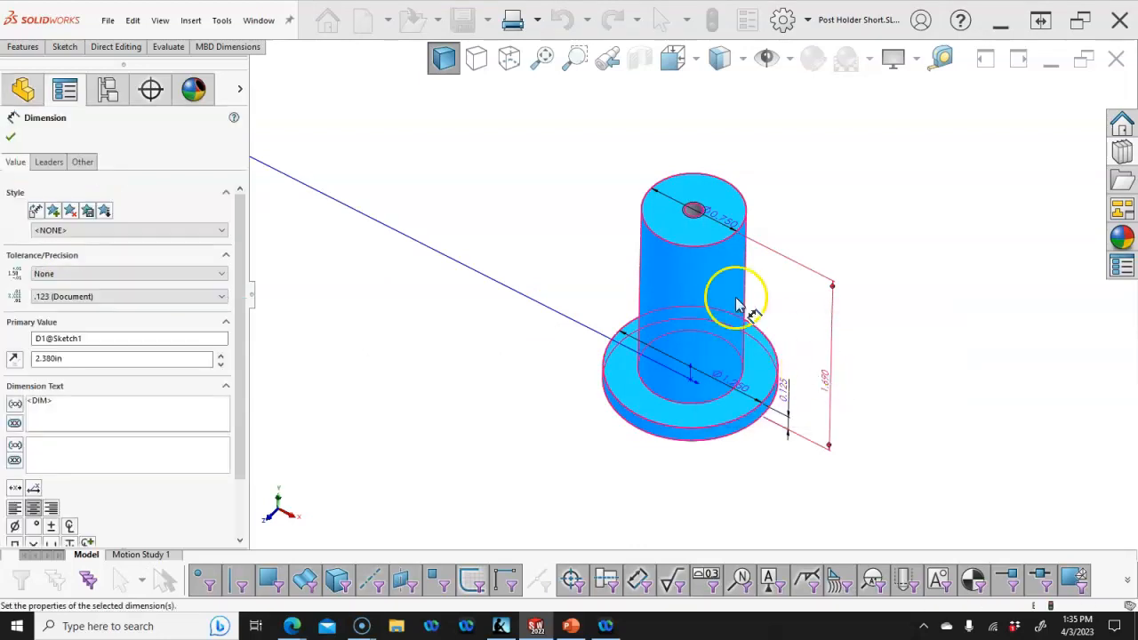
pyautogui.click(713, 17)
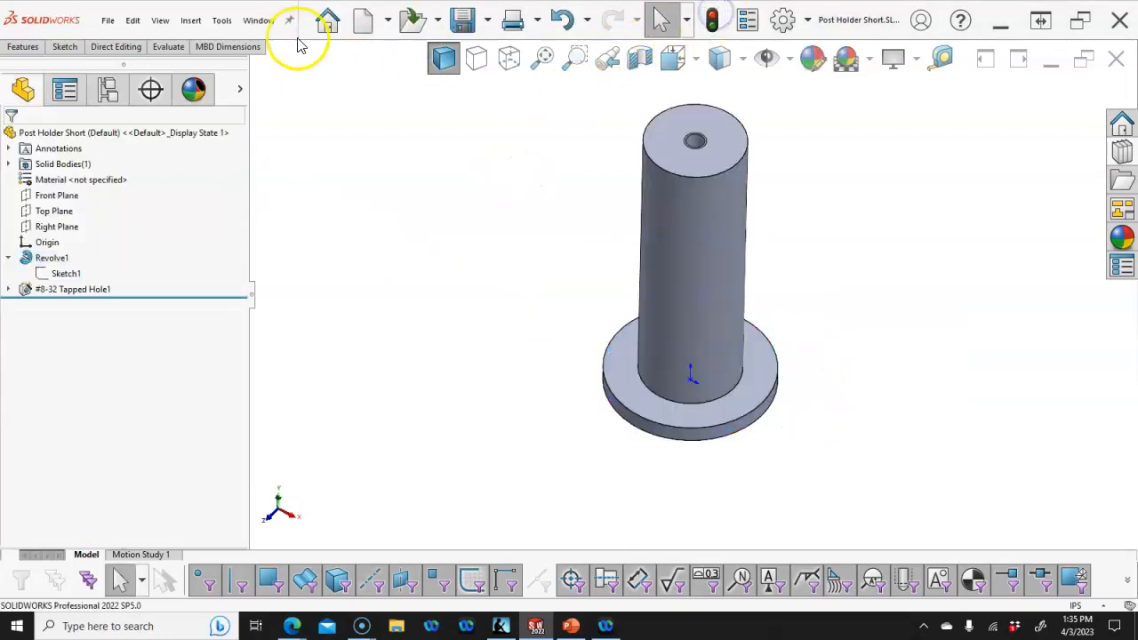
# - Save the part as a copy named Post Holder Long, open that copy, and close the original document
pyautogui.click(489, 22)
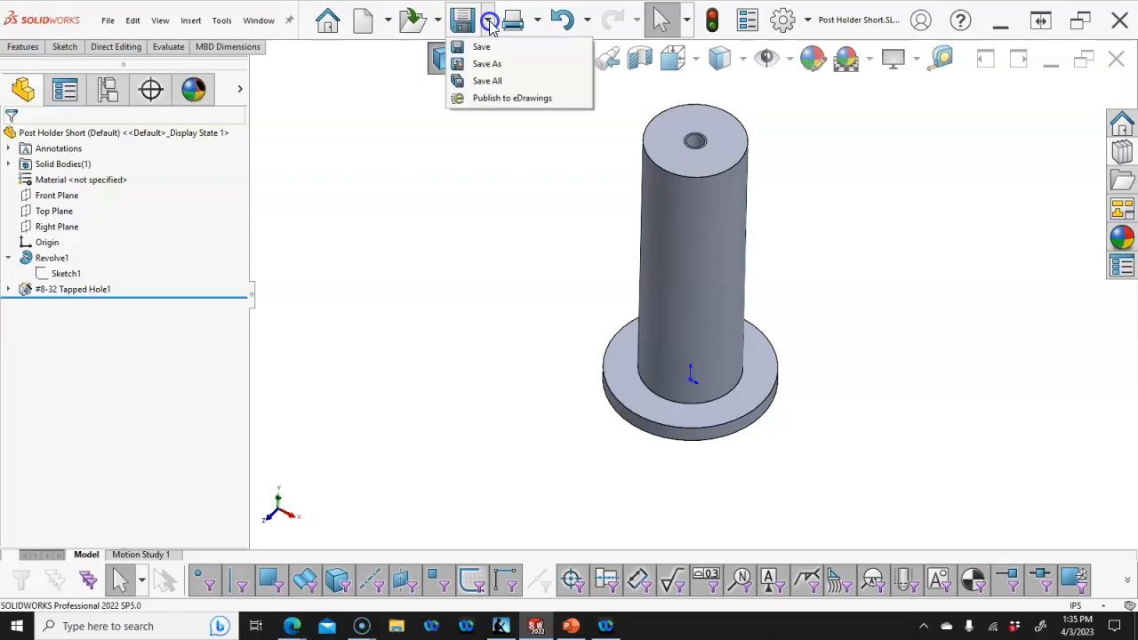
pyautogui.click(496, 65)
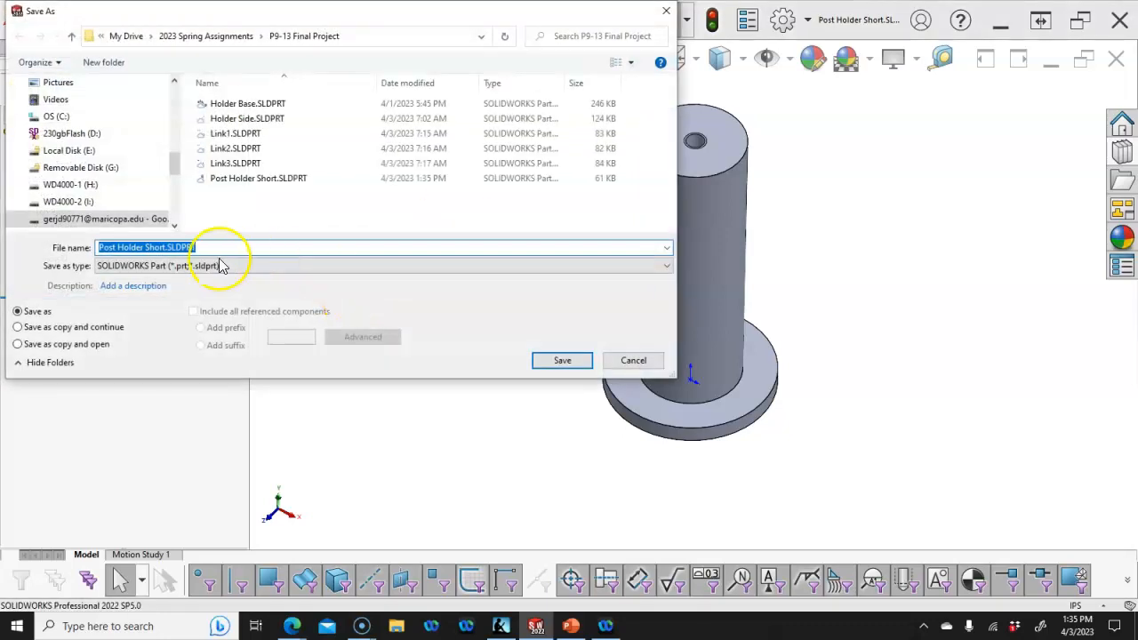
pyautogui.click(62, 347)
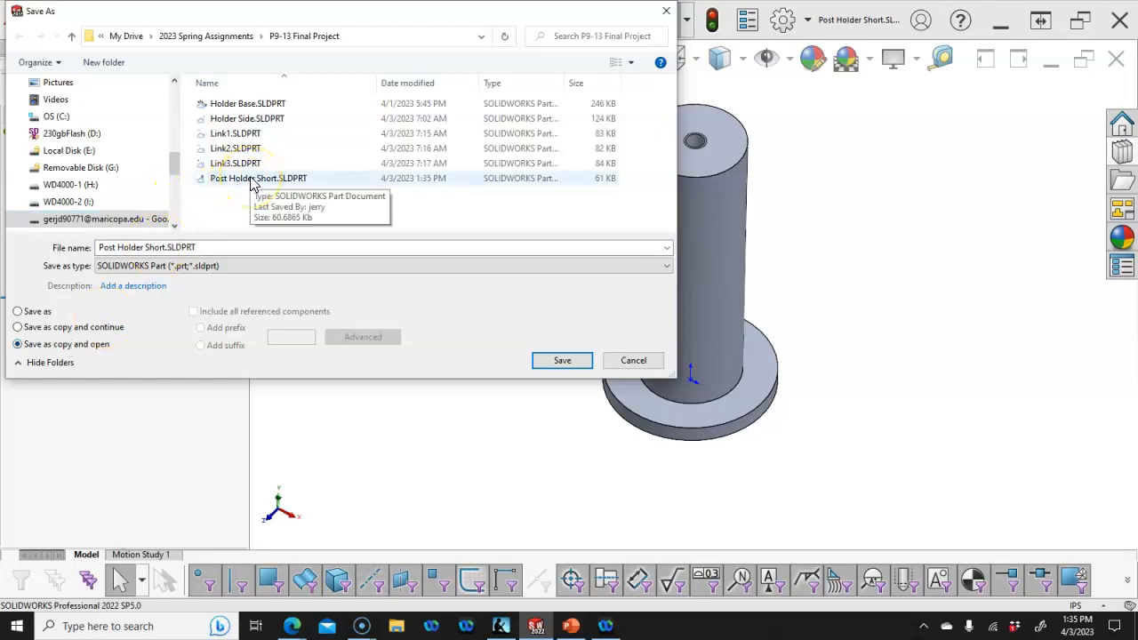
pyautogui.click(147, 247)
pyautogui.click(148, 248)
pyautogui.click(211, 265)
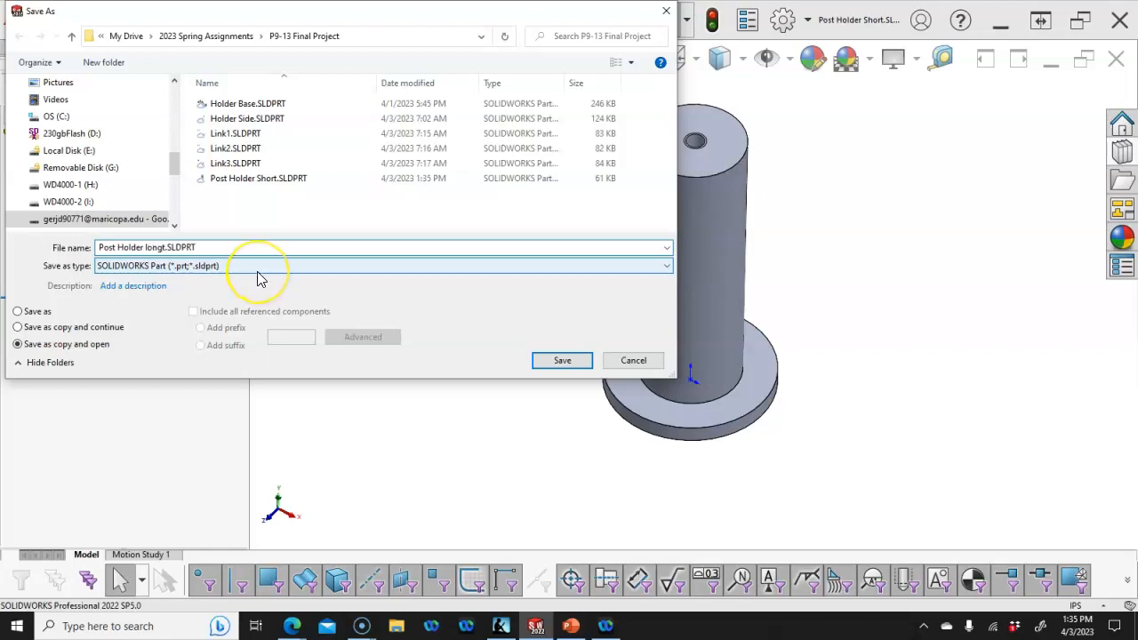
pyautogui.press('Delete')
pyautogui.write('L')
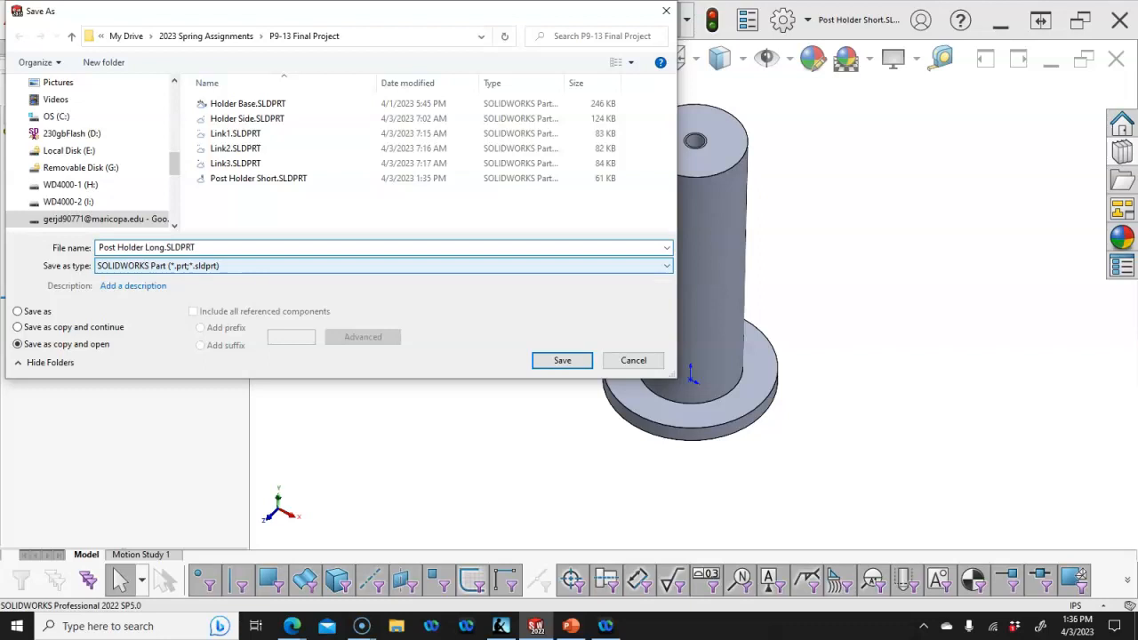
pyautogui.click(545, 361)
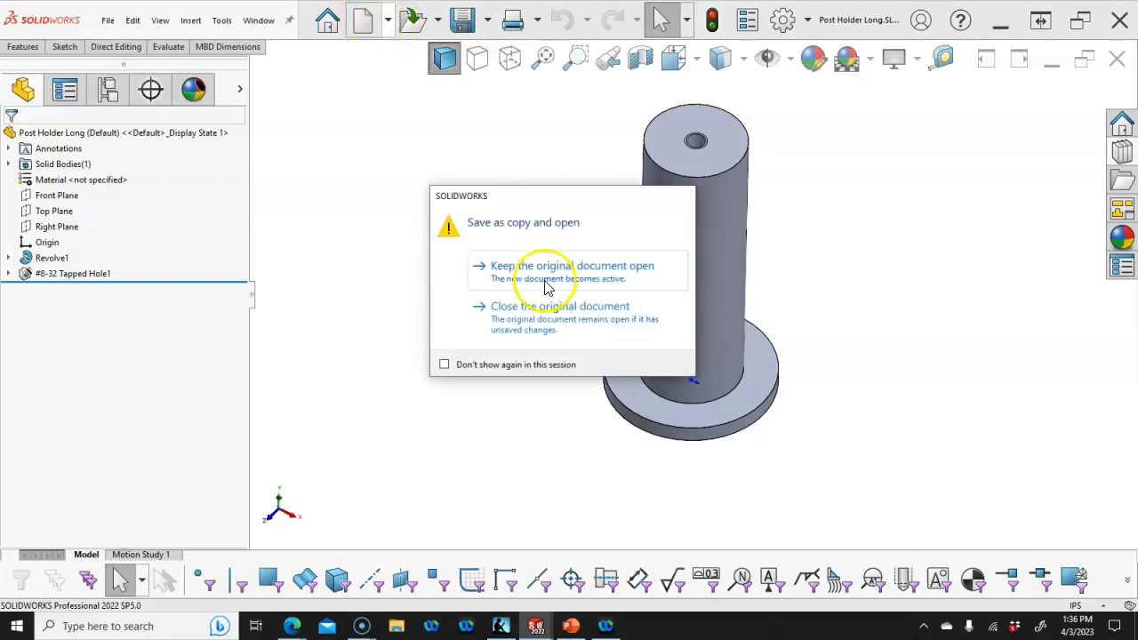
pyautogui.click(534, 312)
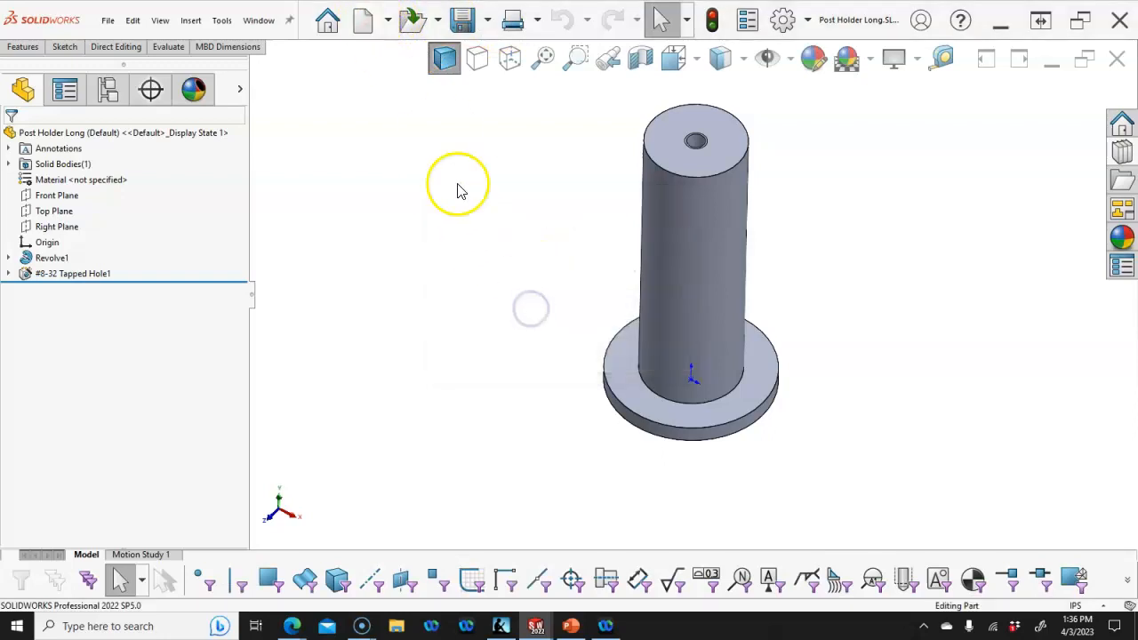
# - Create a new part from the Part Inch template and start a sketch on the Top Plane
pyautogui.click(360, 20)
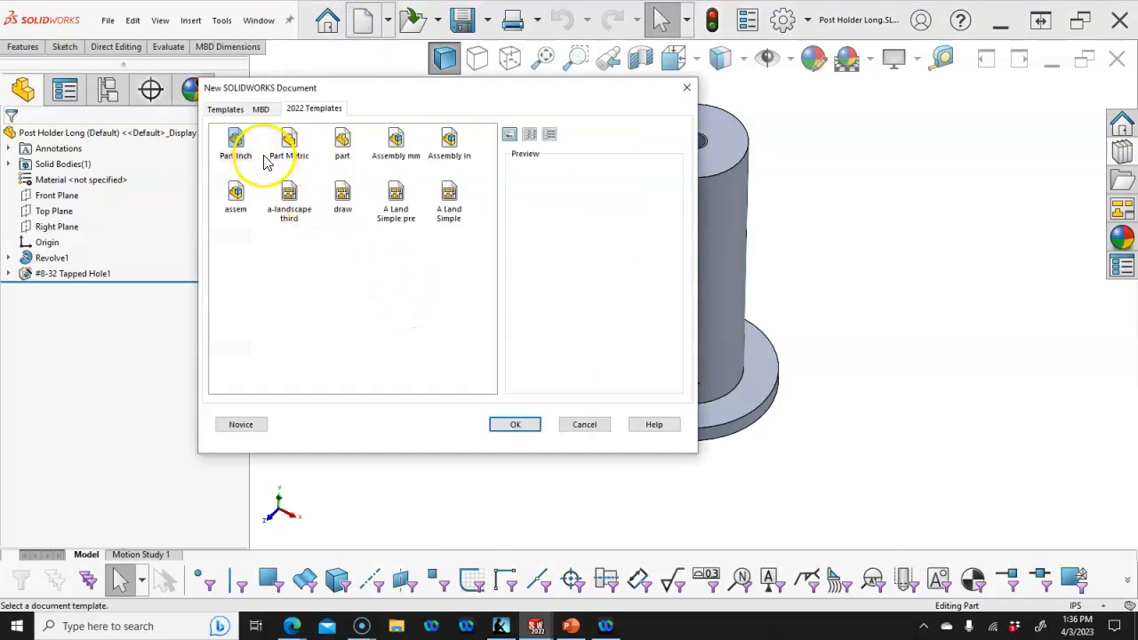
pyautogui.doubleClick(233, 139)
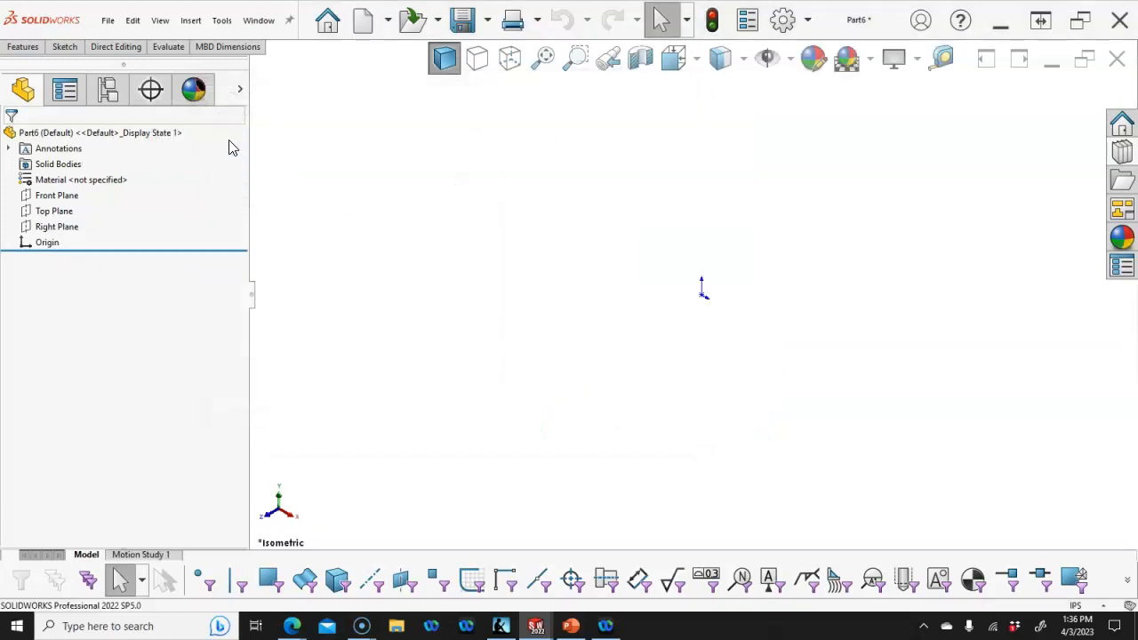
pyautogui.click(58, 213)
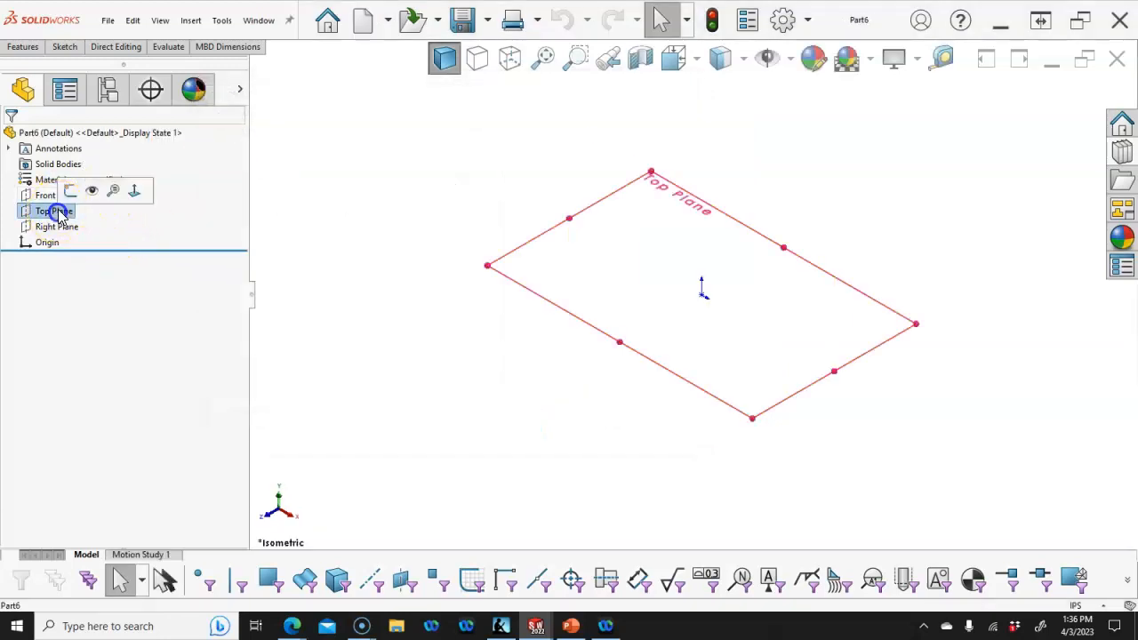
pyautogui.click(72, 192)
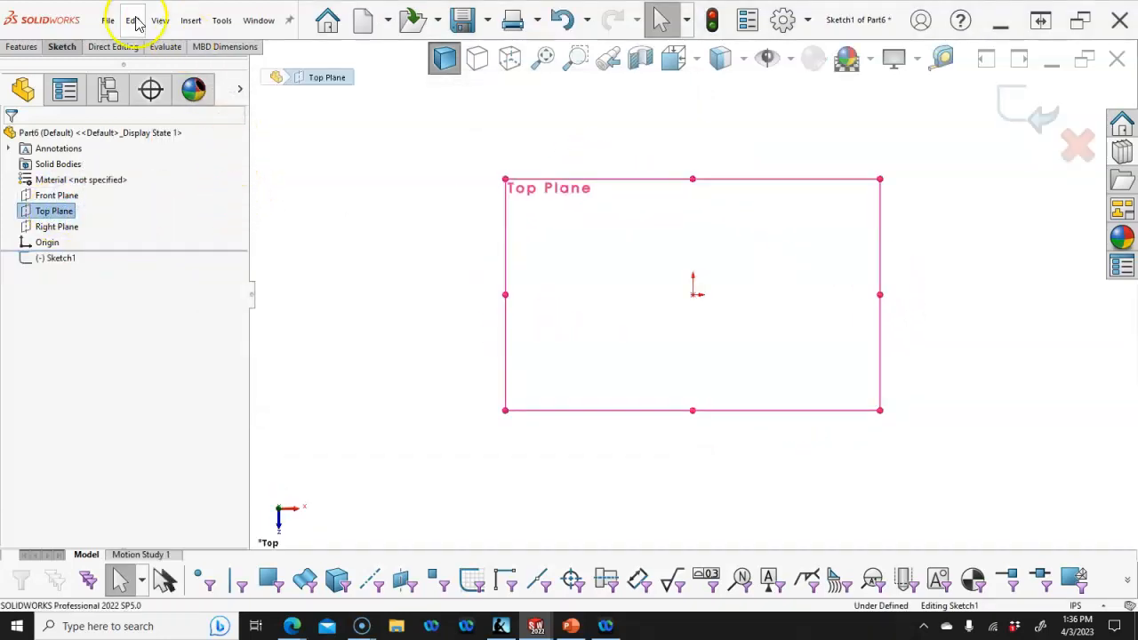
# - Draw two concentric circles centred on the origin, with radii of about 0.21 in and 1.55 in
pyautogui.click(18, 47)
pyautogui.click(64, 46)
pyautogui.click(147, 74)
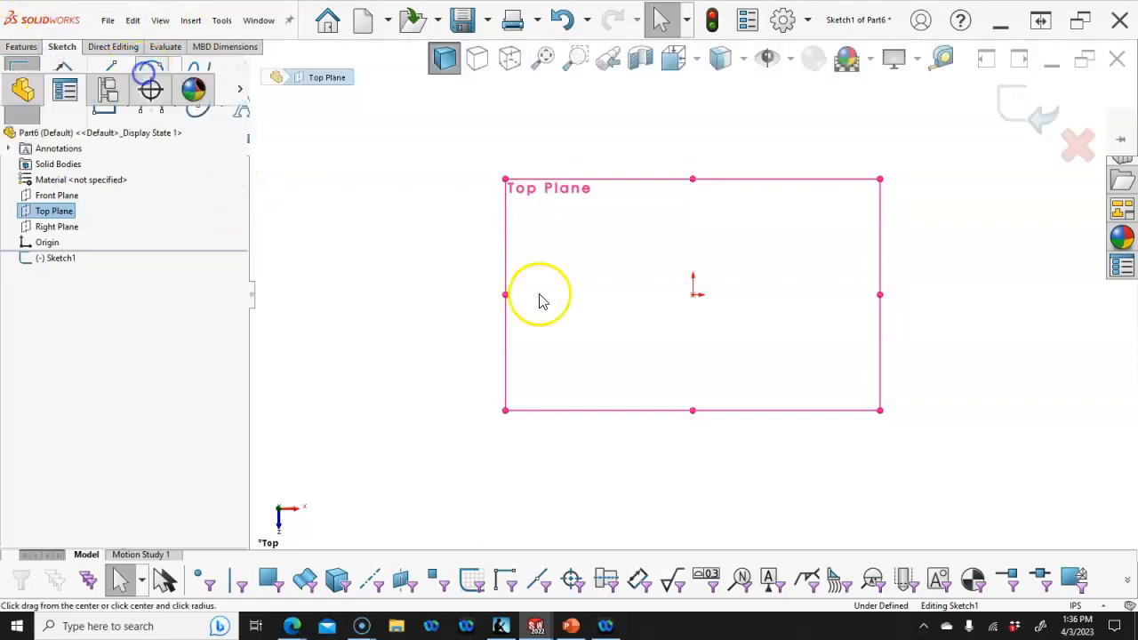
pyautogui.click(693, 294)
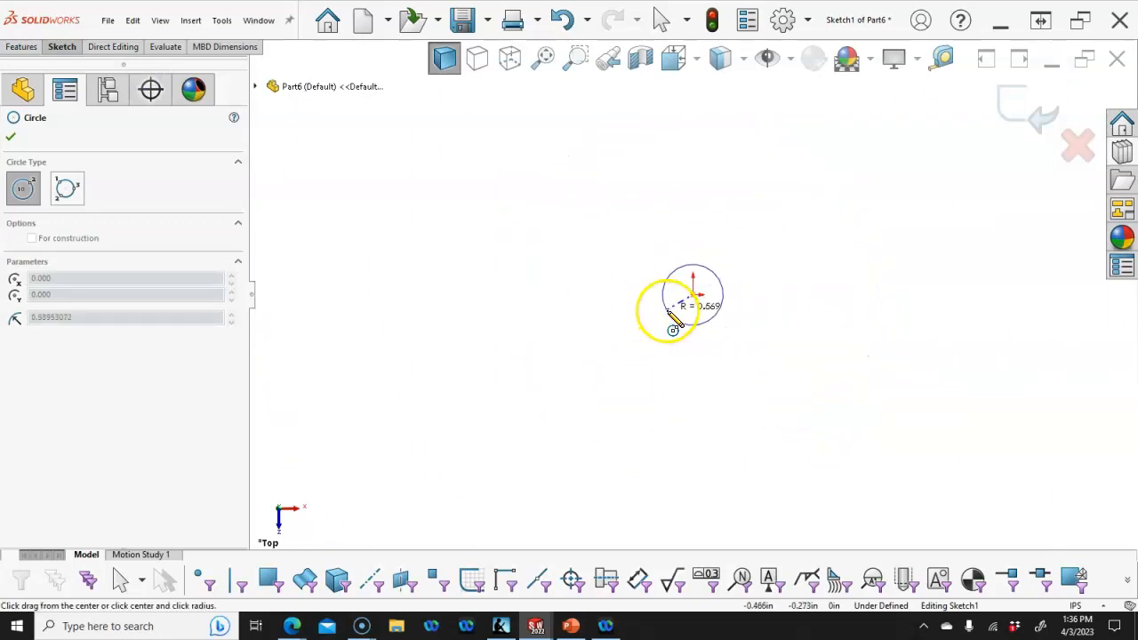
pyautogui.click(690, 299)
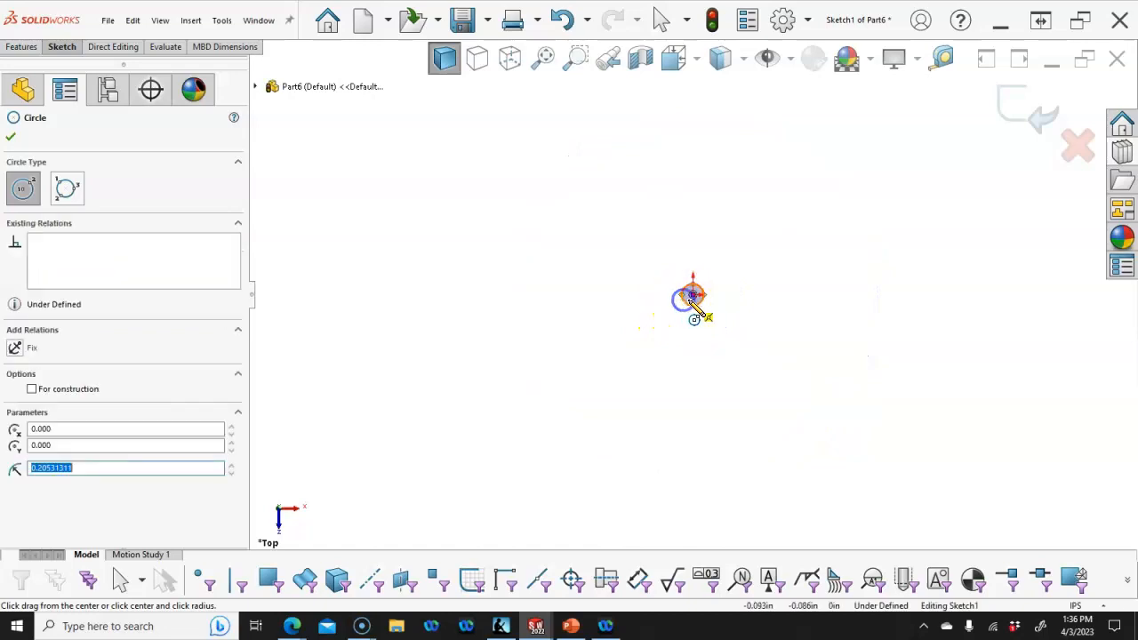
pyautogui.click(751, 354)
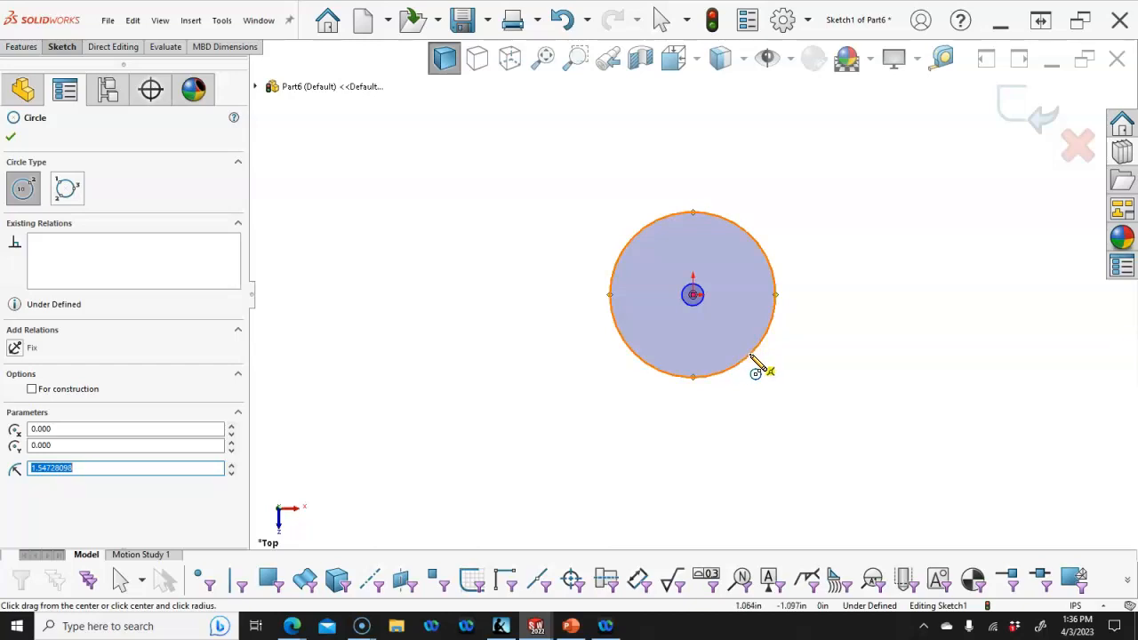
# - Dimension the outer circle with a diameter of 1.25 in
pyautogui.rightClick(845, 224)
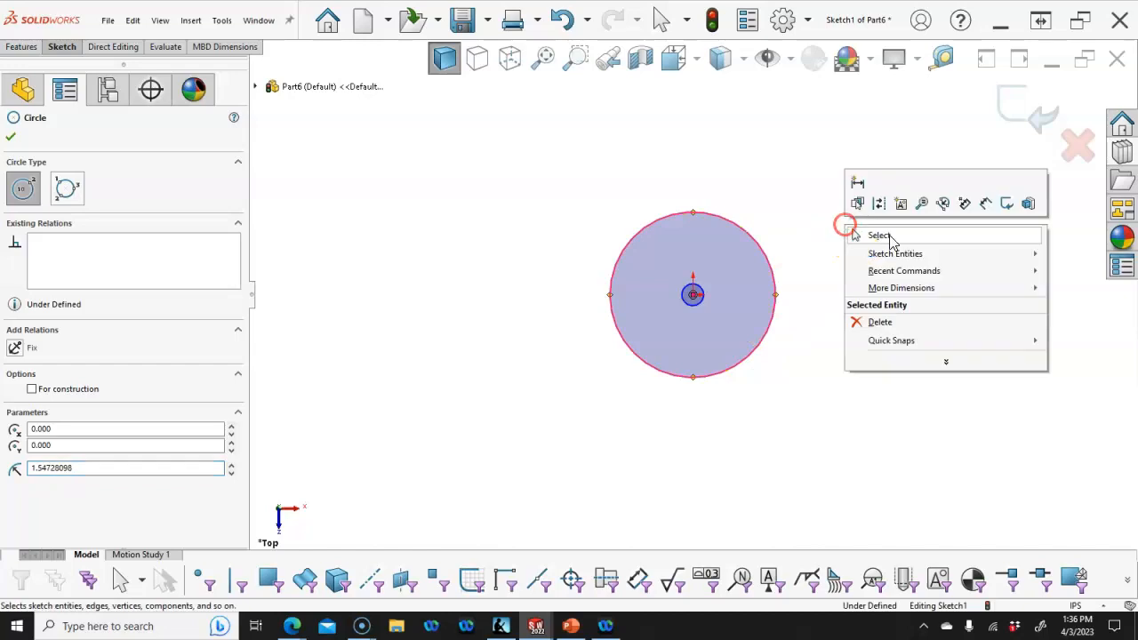
pyautogui.click(981, 213)
pyautogui.click(772, 336)
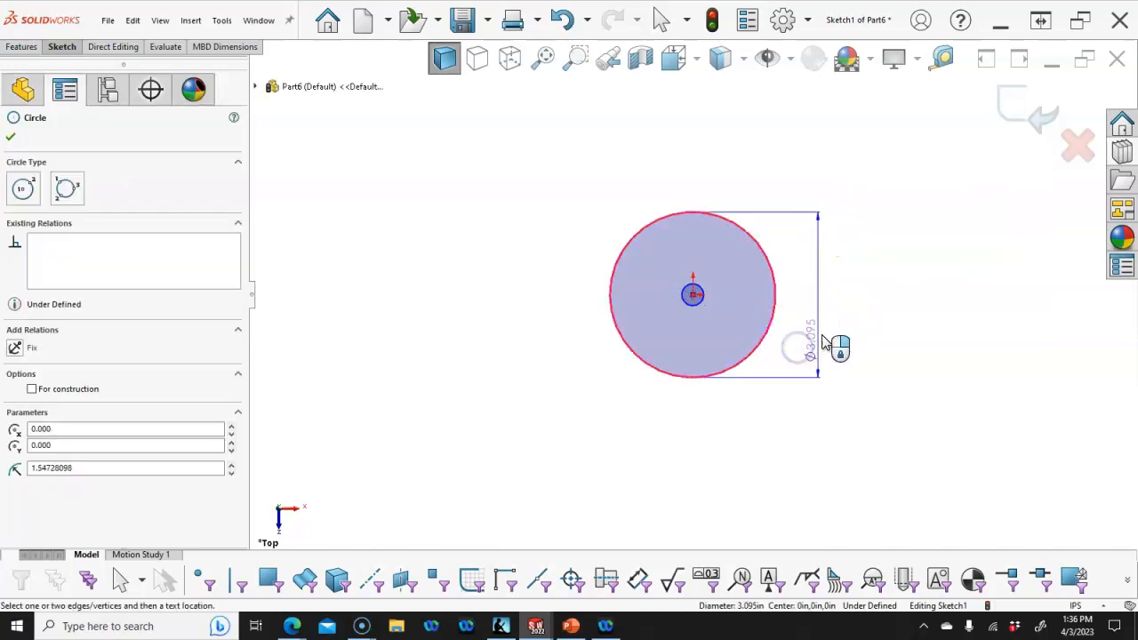
pyautogui.click(838, 204)
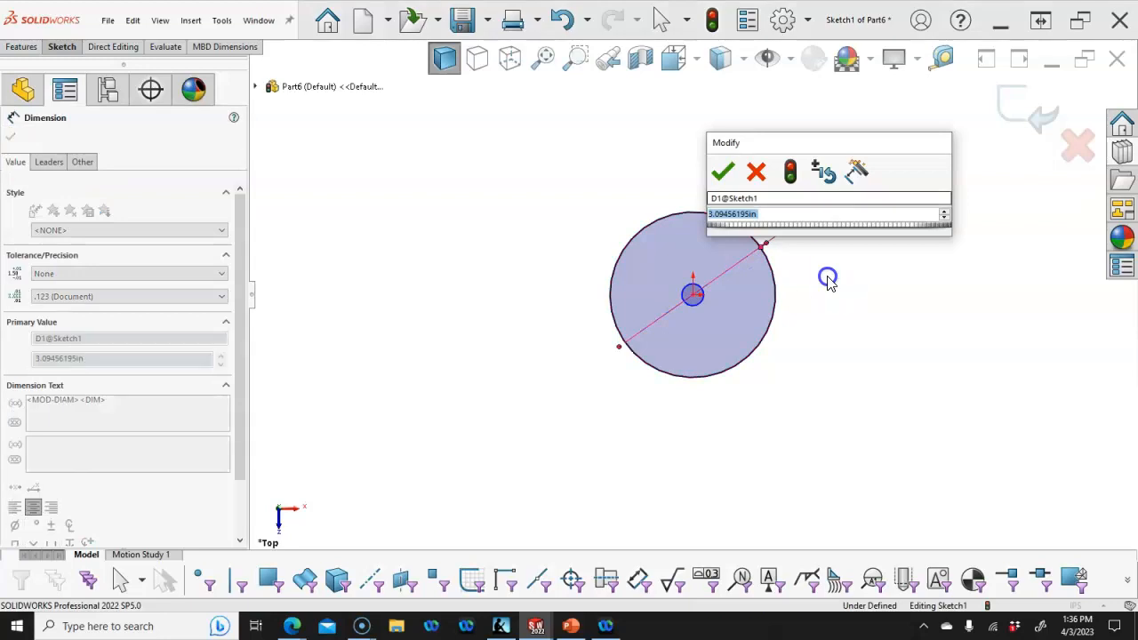
pyautogui.write('1.25')
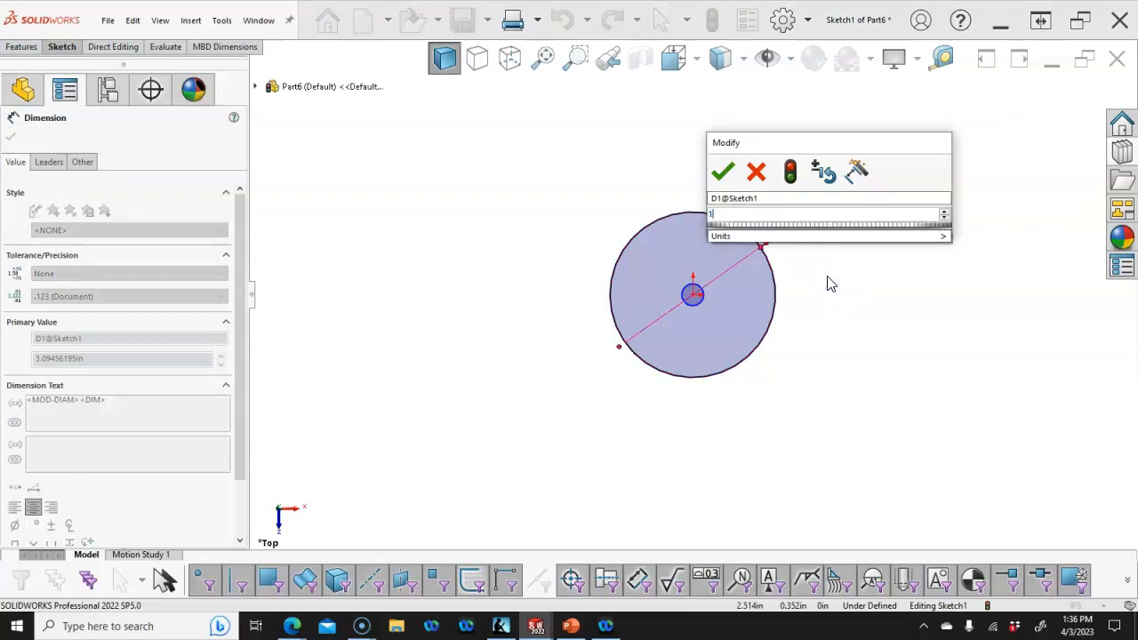
pyautogui.press('Return')
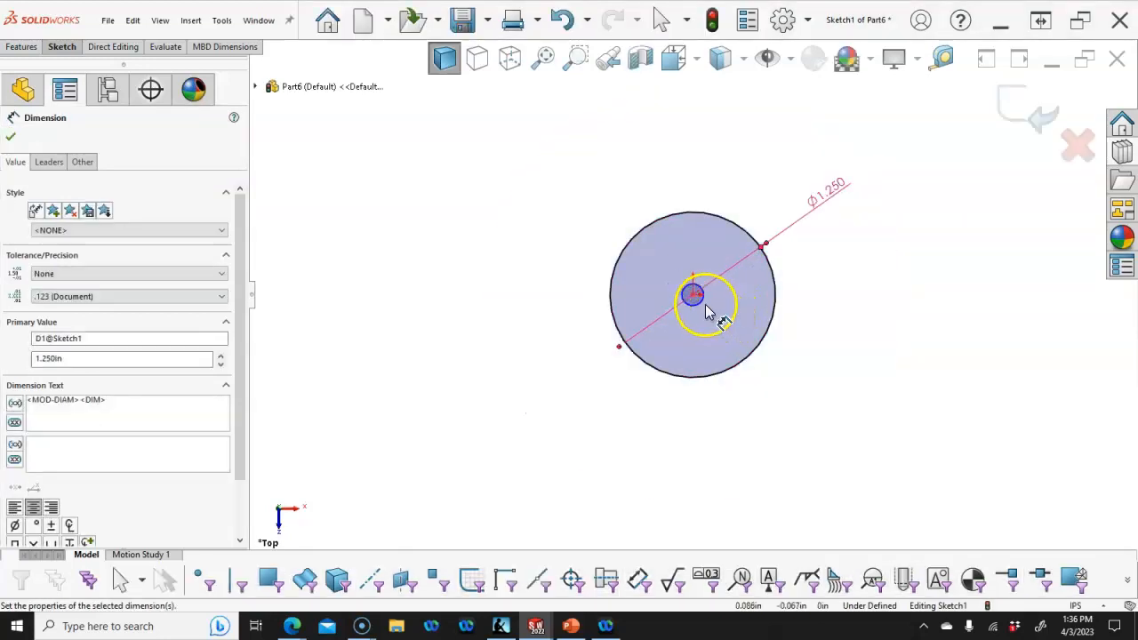
# - Dimension the inner circle with a diameter of 0.19 in and end dimensioning
pyautogui.click(702, 302)
pyautogui.click(839, 367)
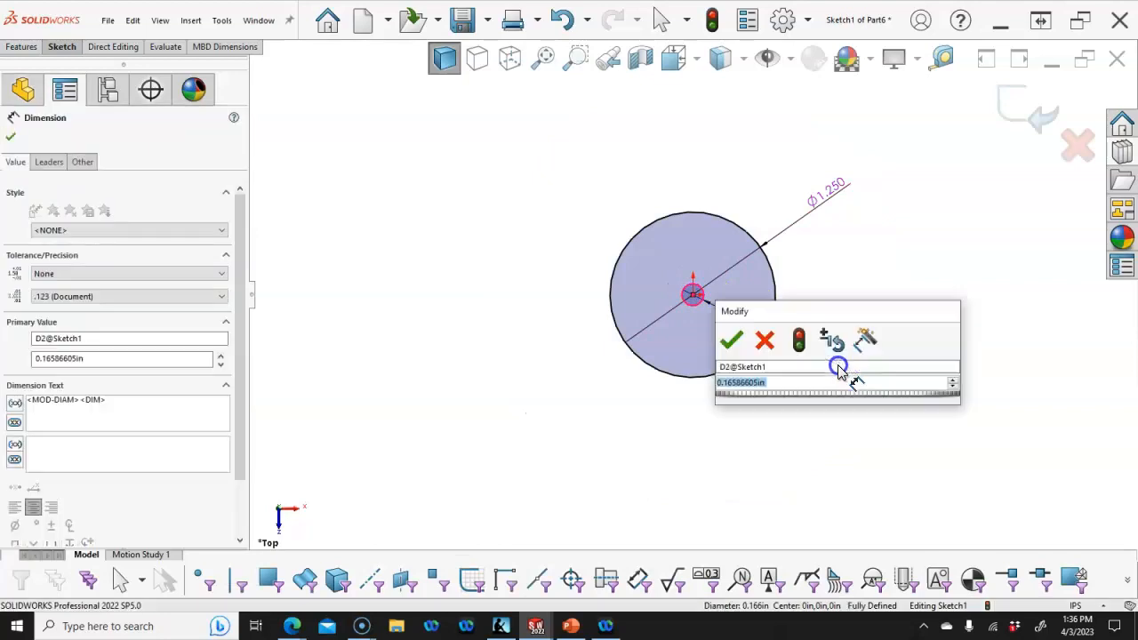
pyautogui.write('0.19')
pyautogui.press('Return')
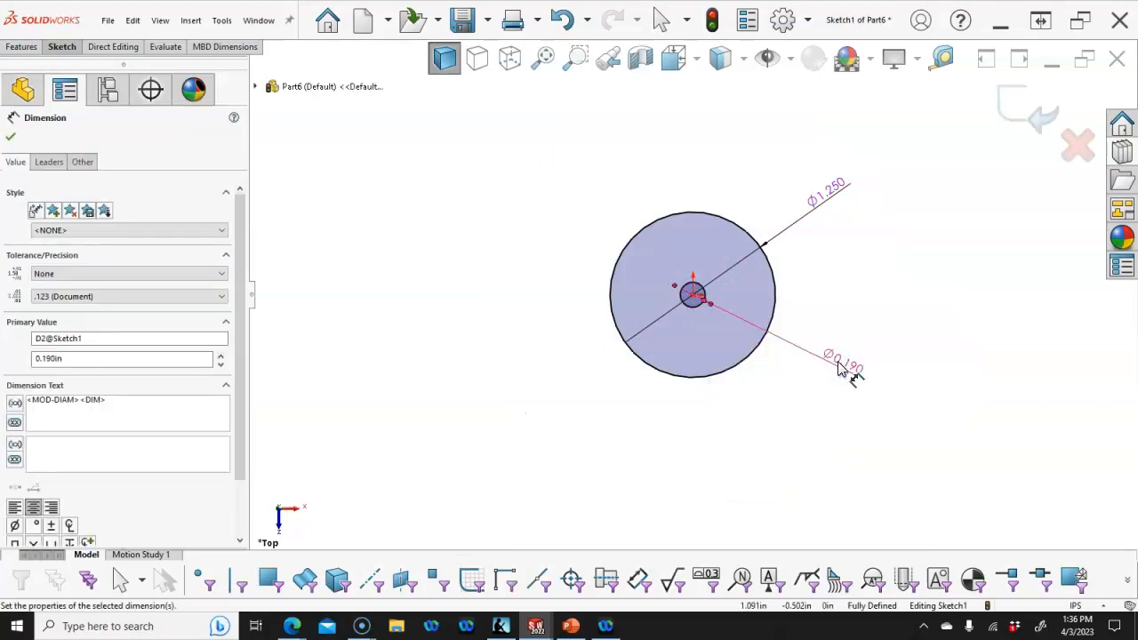
pyautogui.rightClick(853, 264)
pyautogui.click(867, 306)
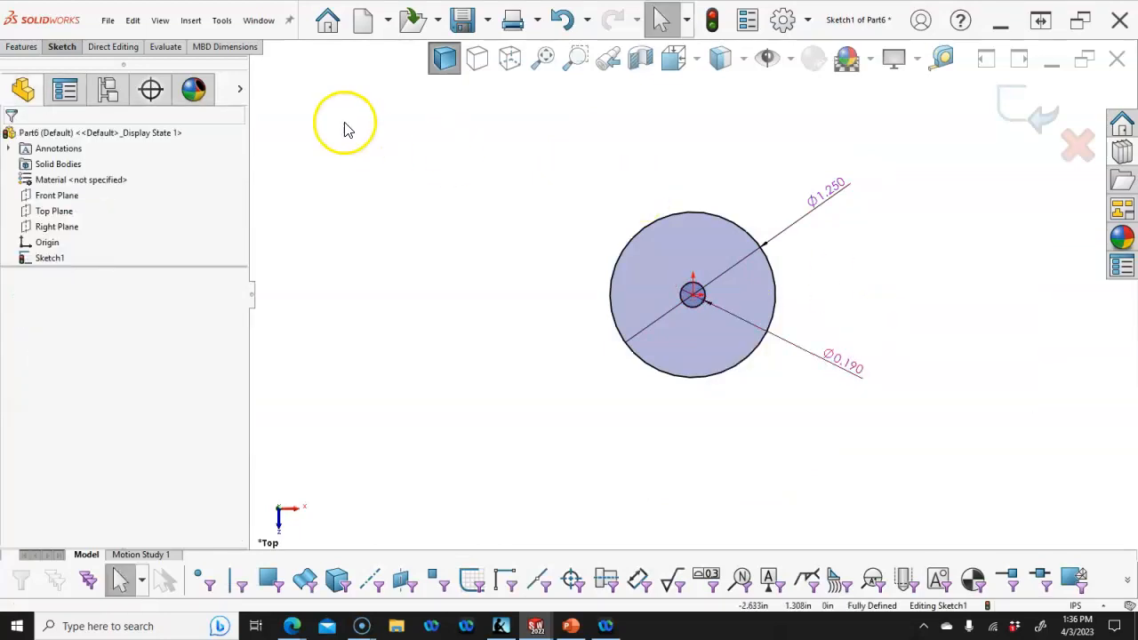
# - Extrude the ring between the two circles as a blind boss 0.125 in thick
pyautogui.click(19, 46)
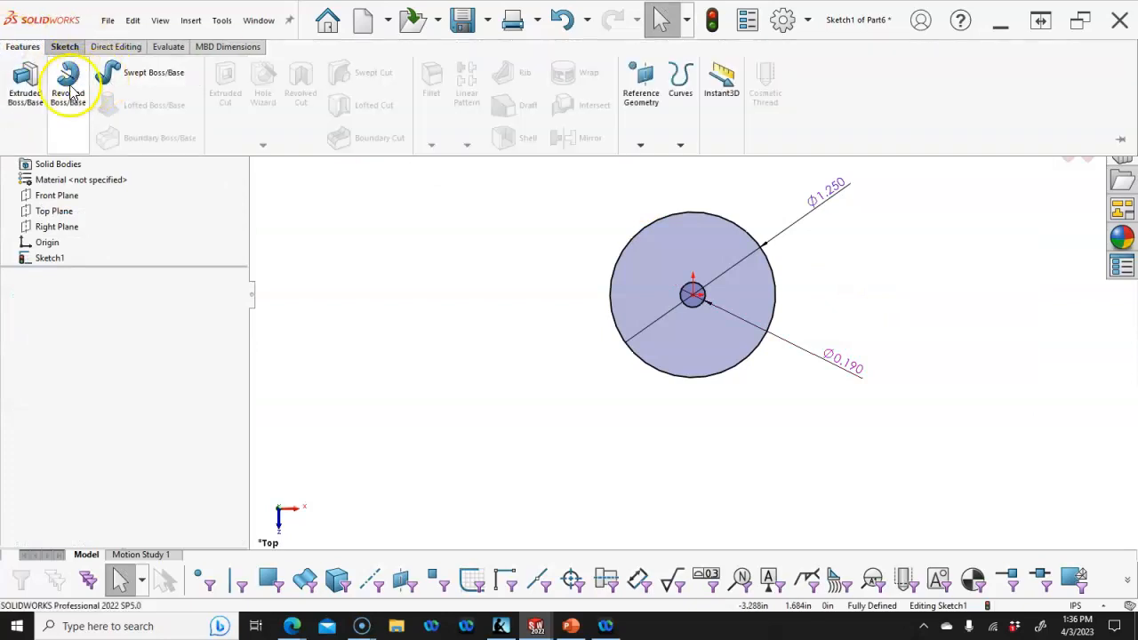
pyautogui.click(25, 85)
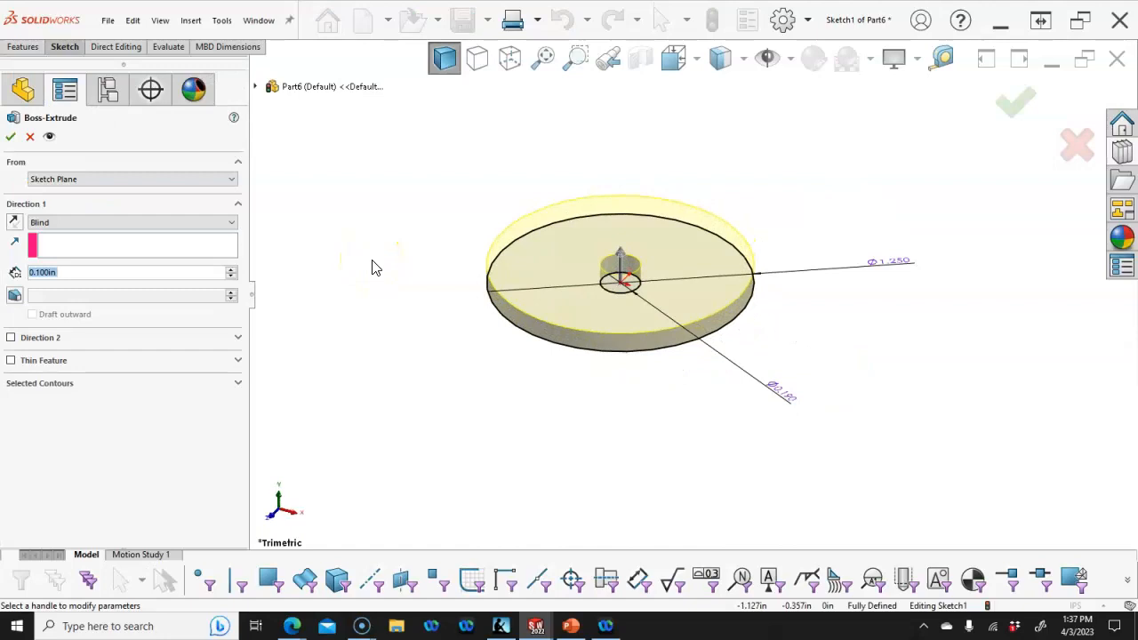
pyautogui.write('.125')
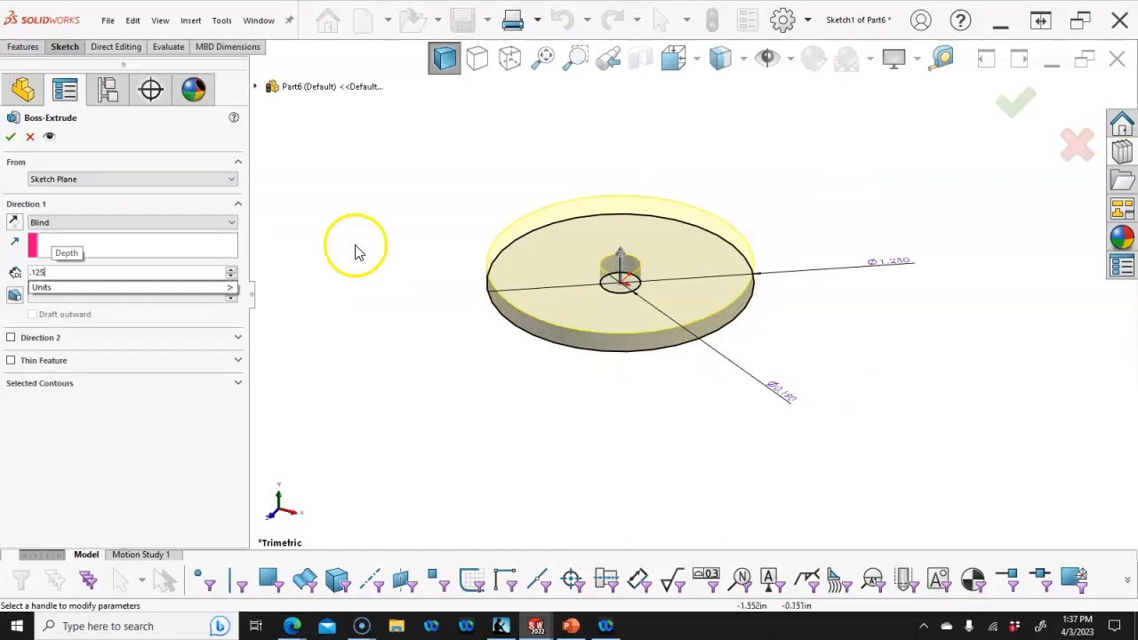
pyautogui.click(9, 136)
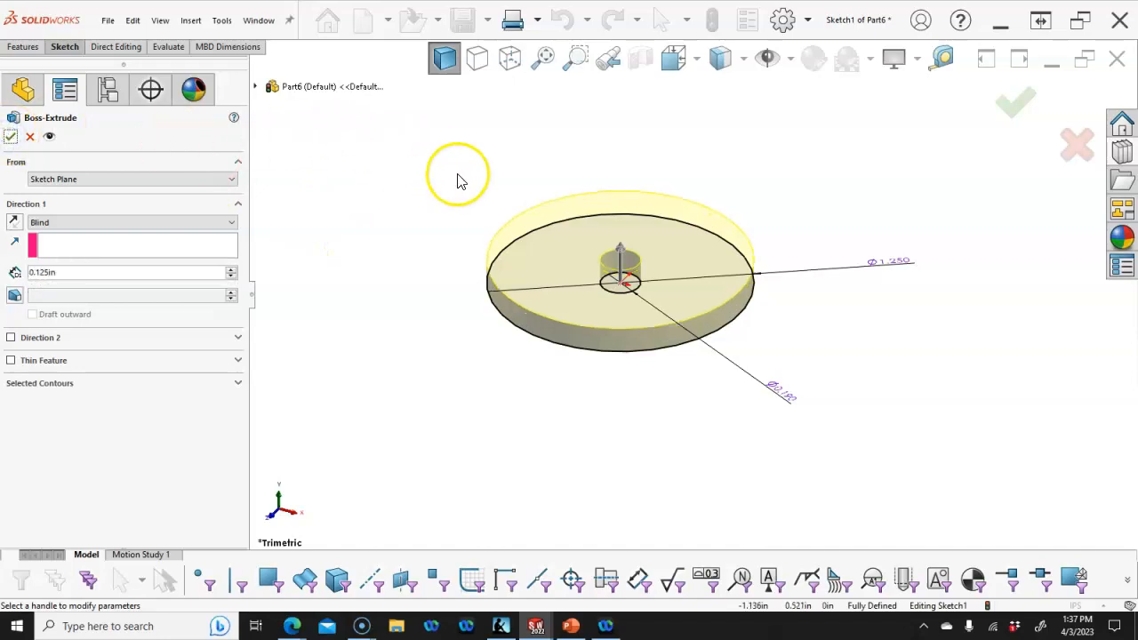
pyautogui.click(10, 136)
# - Save the part as Disk Top in the P9-13 Final Project folder
pyautogui.click(460, 21)
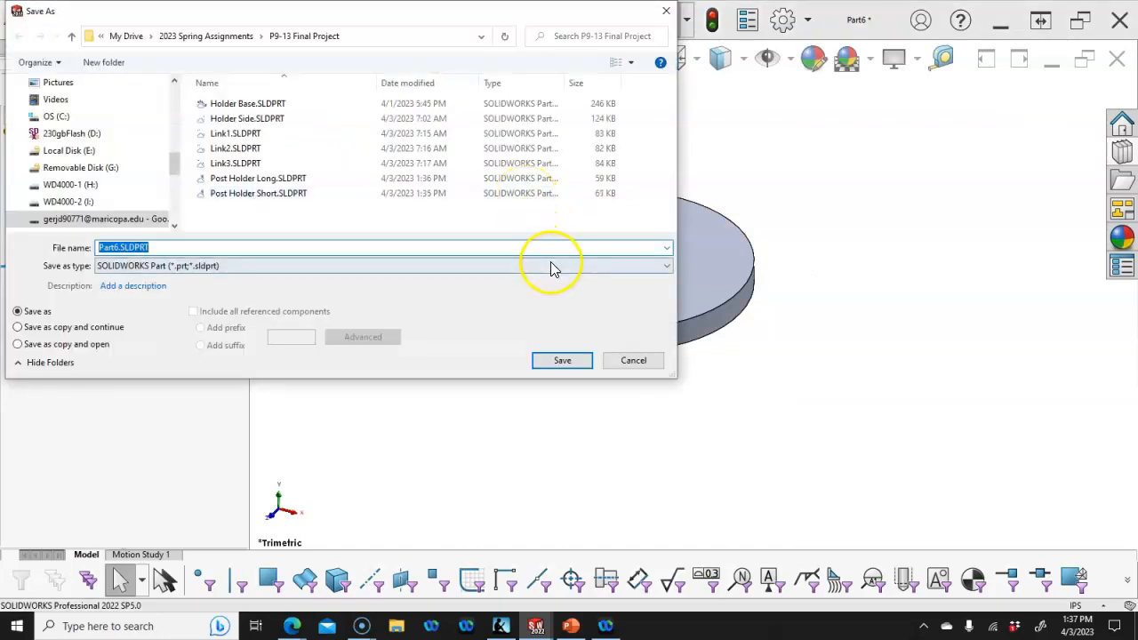
pyautogui.write('Disk Top')
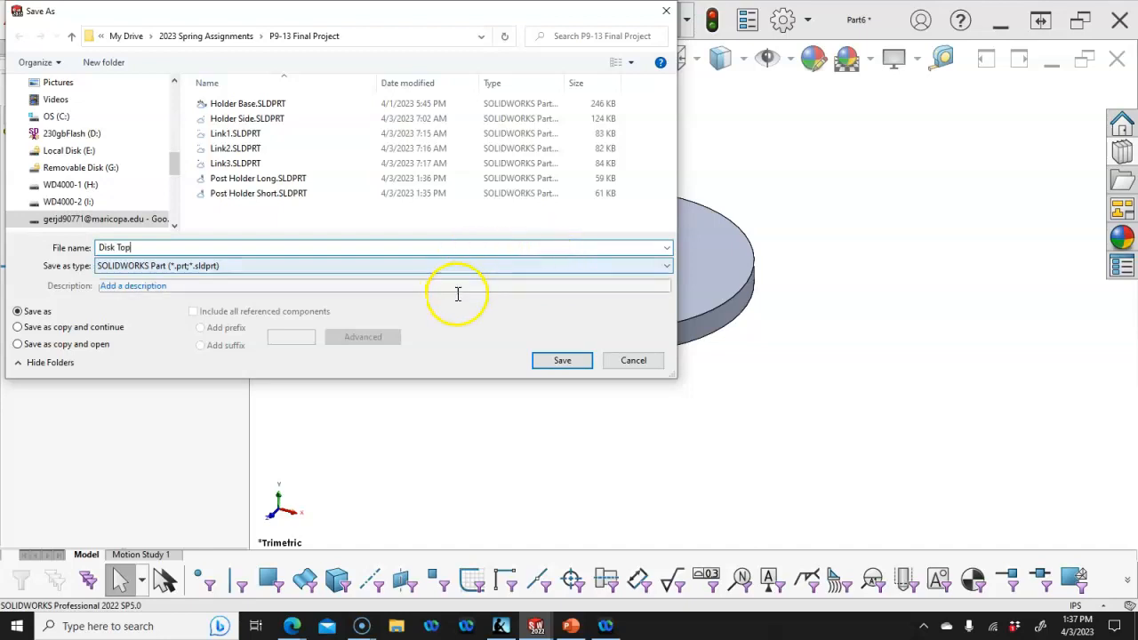
pyautogui.click(562, 360)
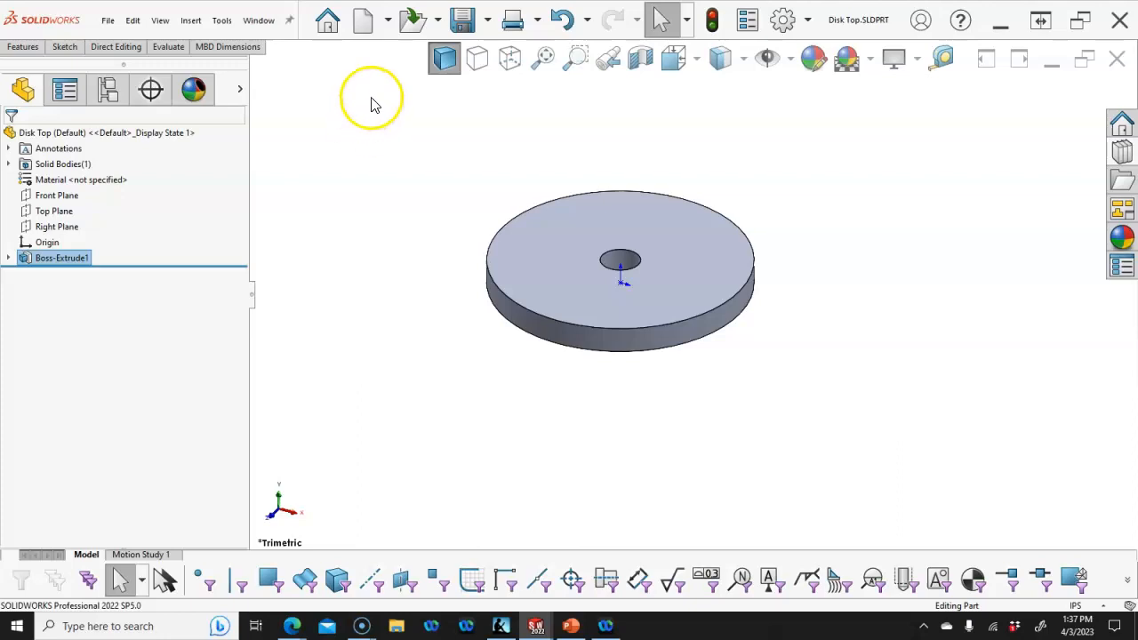
# - Create a new assembly from the Assembly in template and insert Disk Top fixed at the origin
pyautogui.click(364, 31)
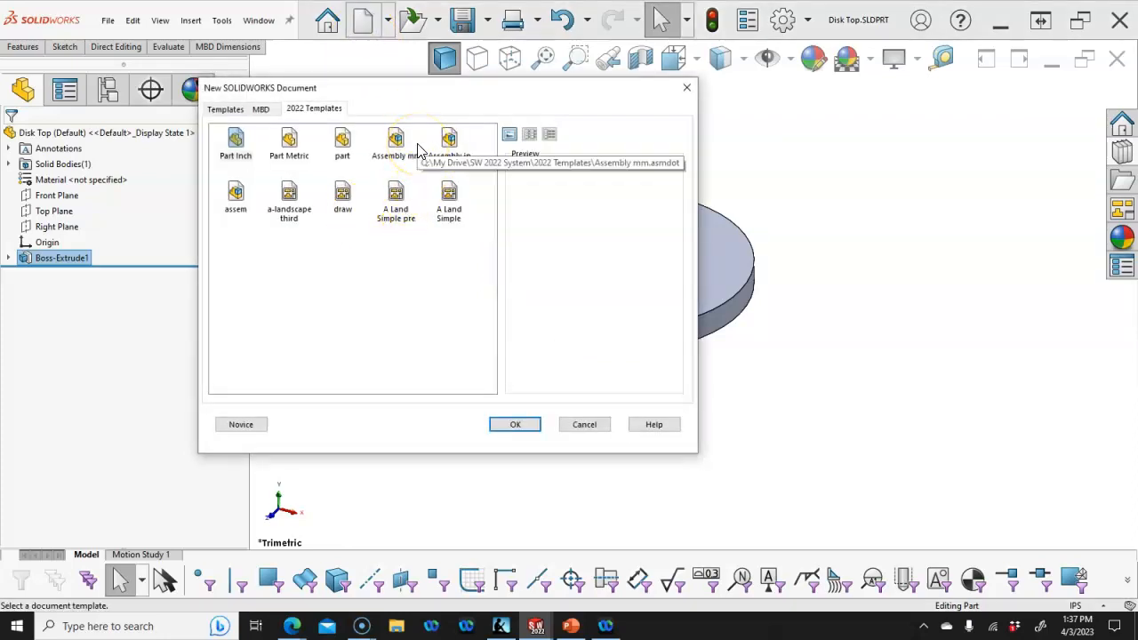
pyautogui.doubleClick(440, 149)
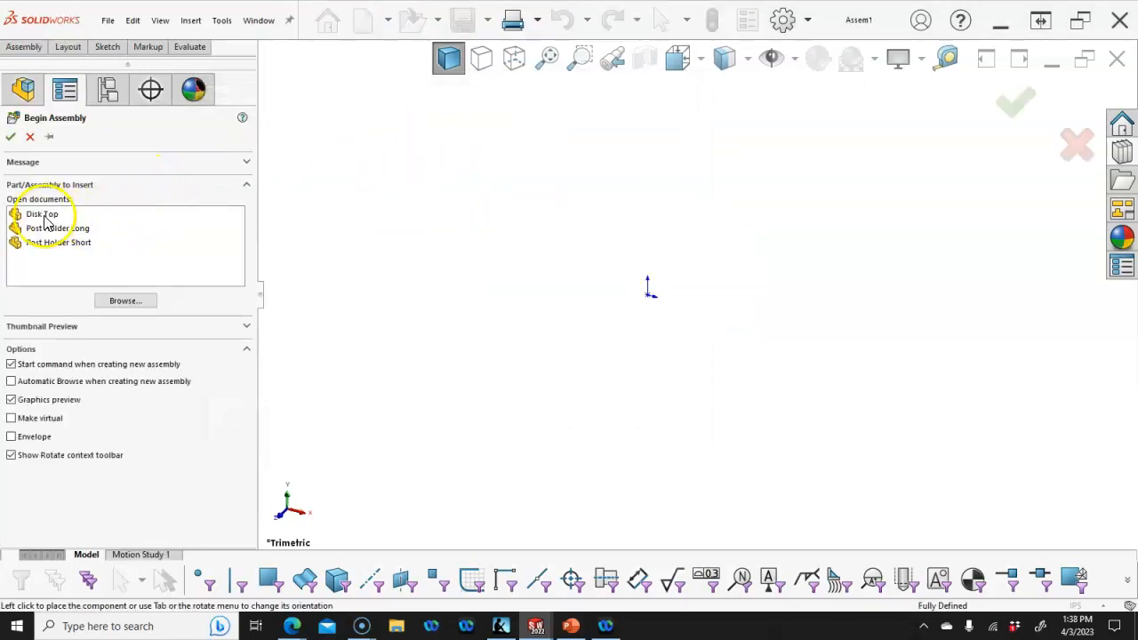
pyautogui.click(43, 217)
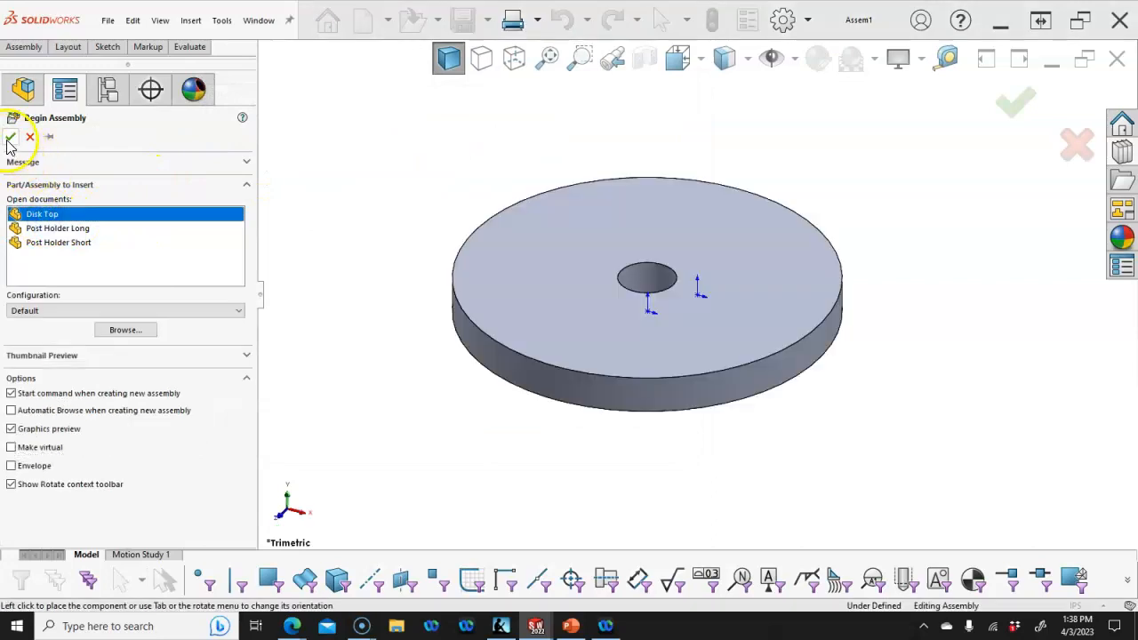
pyautogui.click(11, 139)
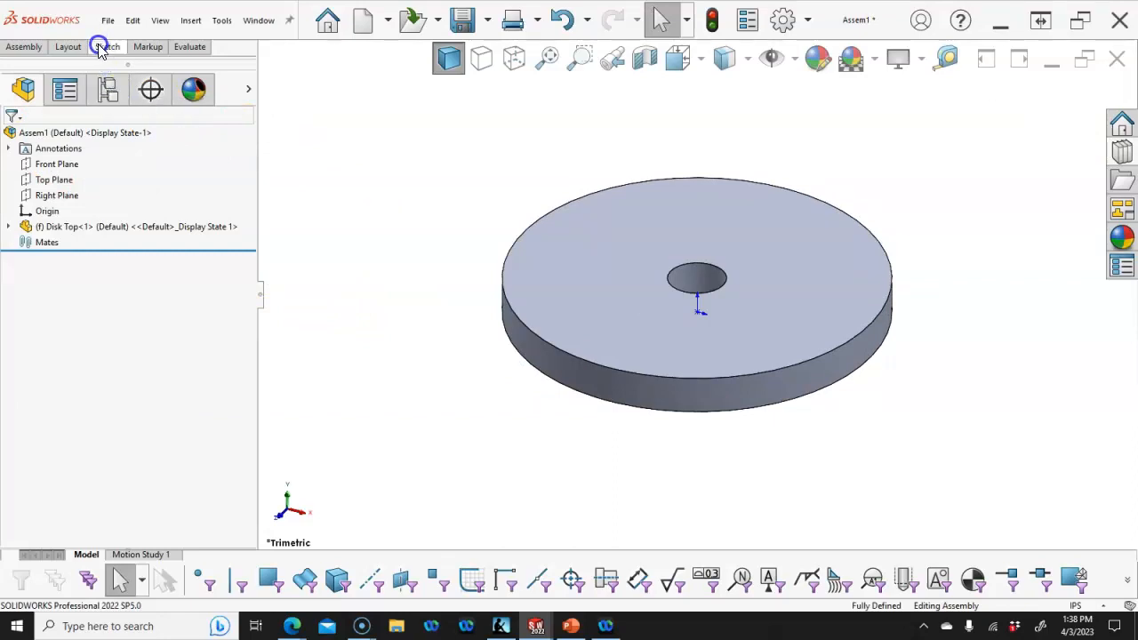
# - Save the assembly as Post Holder in the P9-13 Final Project folder
pyautogui.click(455, 28)
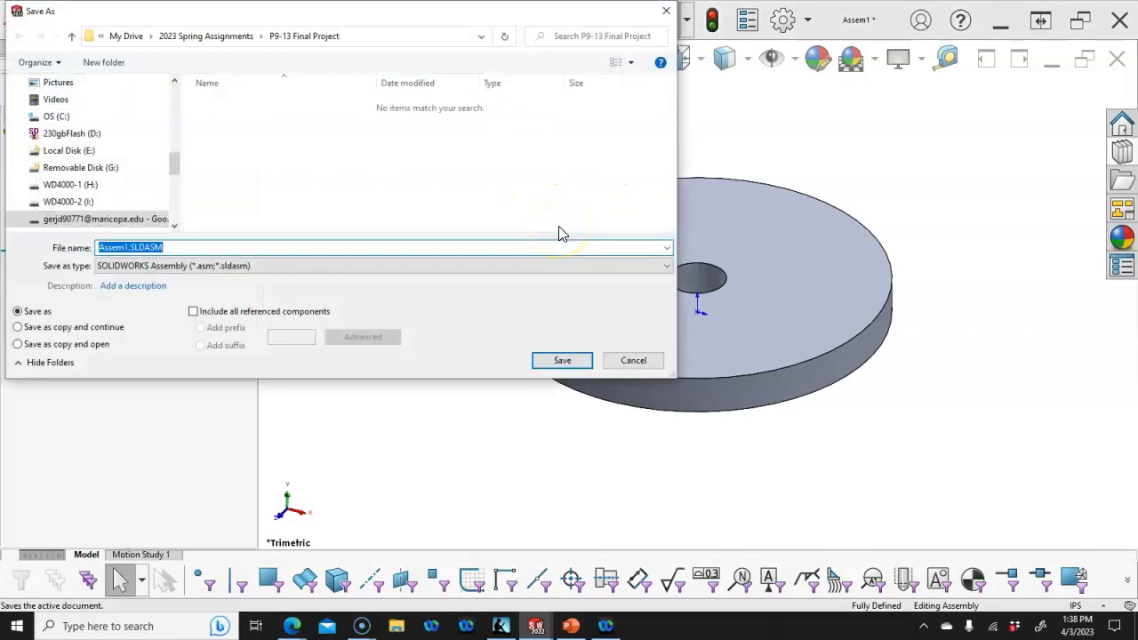
pyautogui.write('Post Holder')
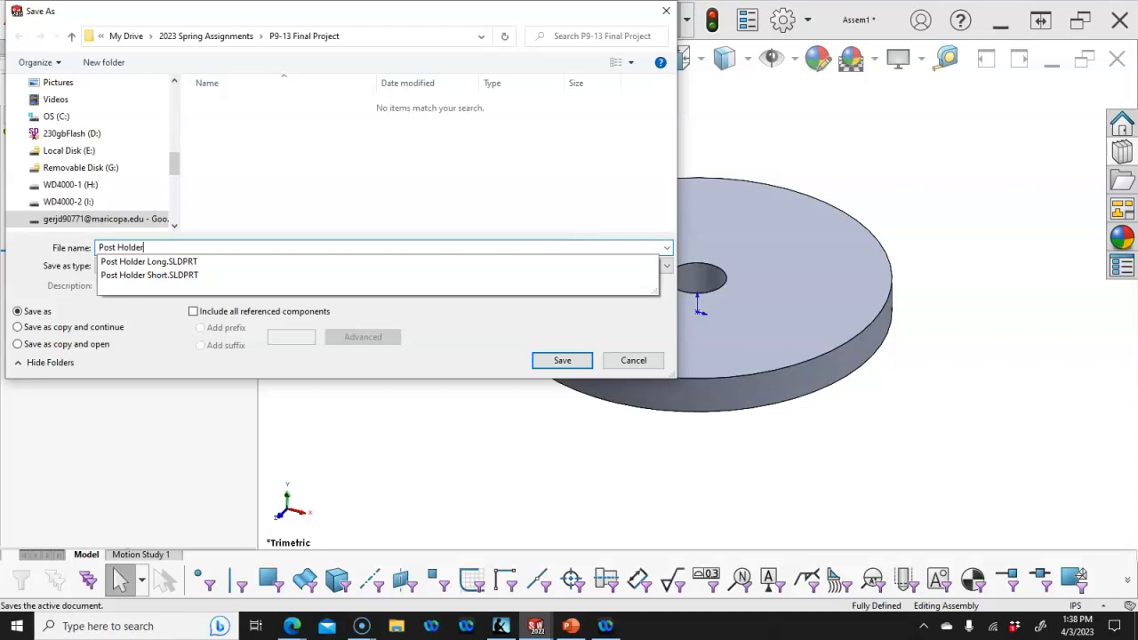
pyautogui.click(560, 362)
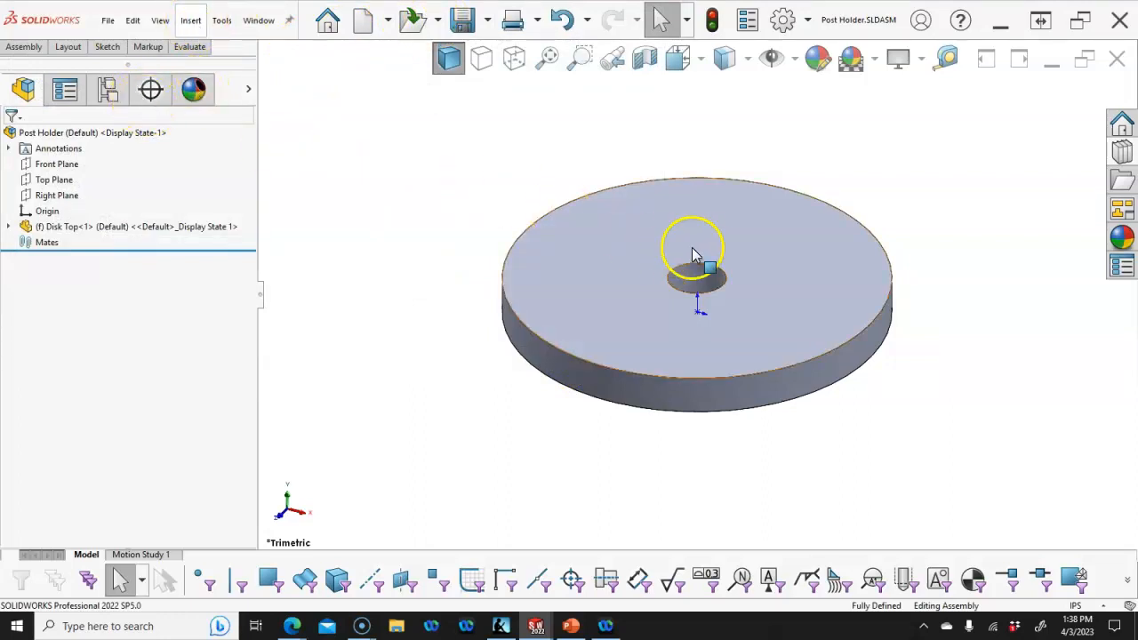
# - Add an assembly configuration named Post Holder Short, using the configuration name as its bill of materials part number
pyautogui.scroll(1, 445, 209)
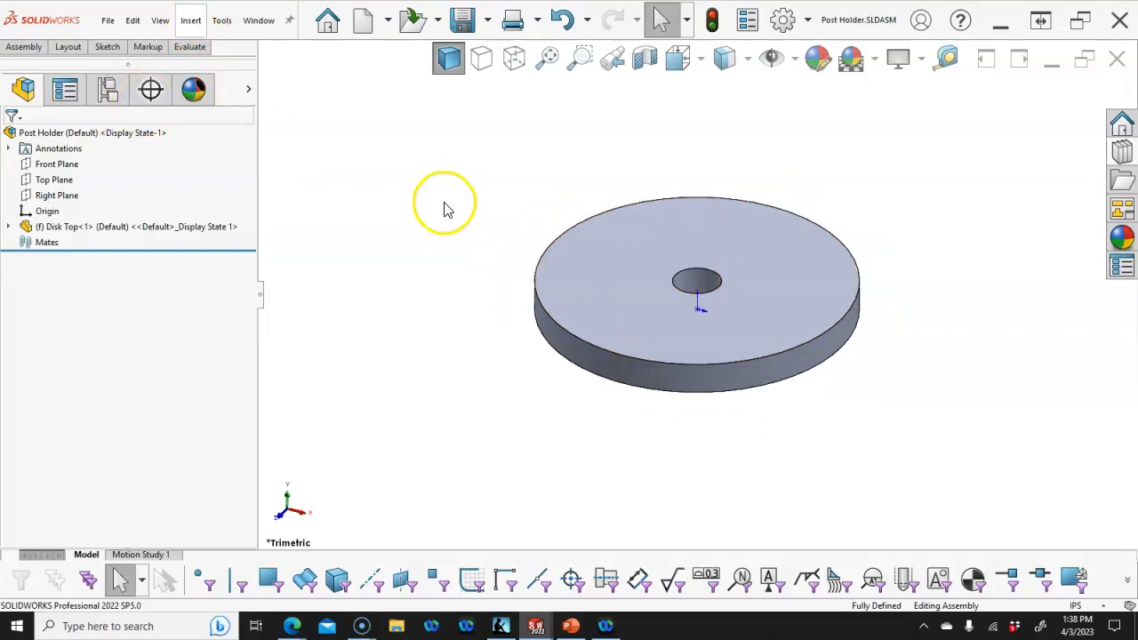
pyautogui.click(105, 89)
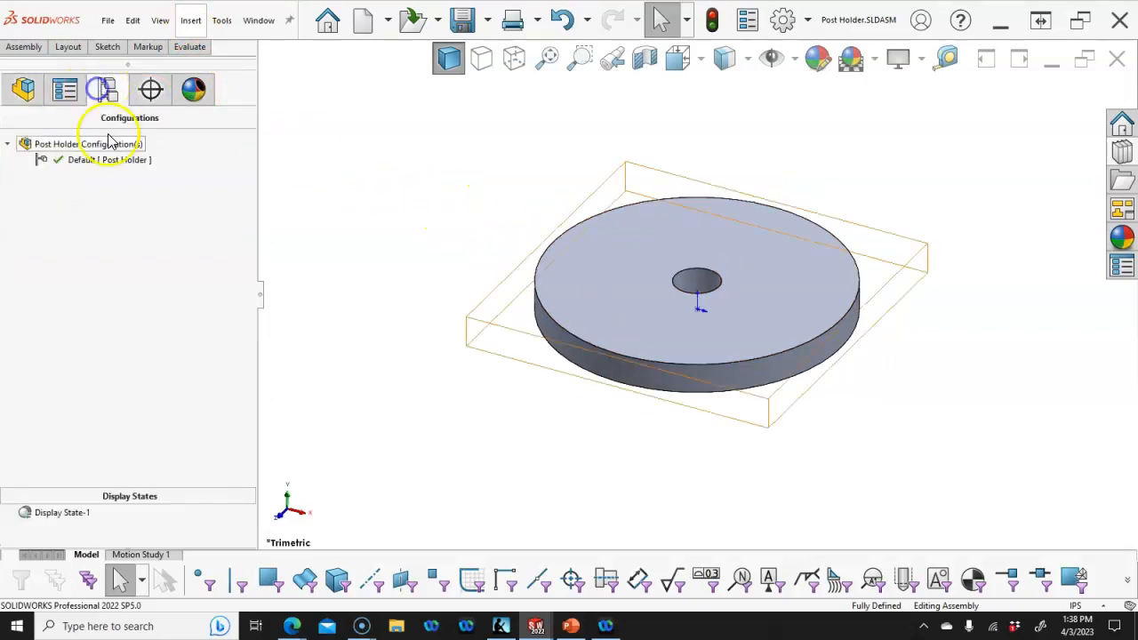
pyautogui.rightClick(101, 202)
pyautogui.rightClick(78, 145)
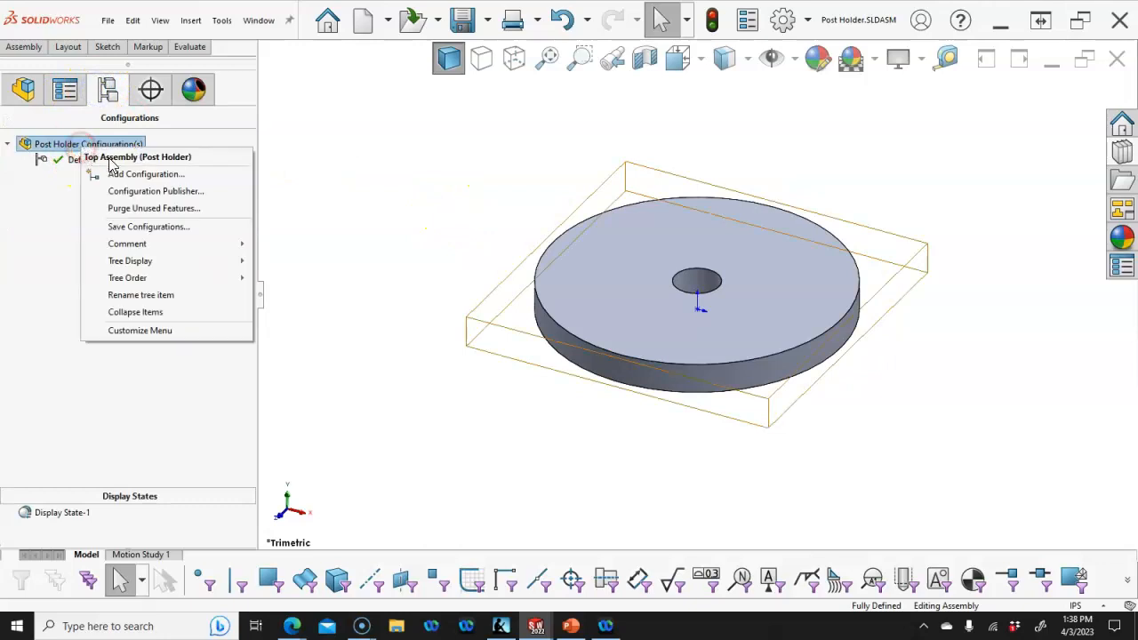
pyautogui.click(172, 178)
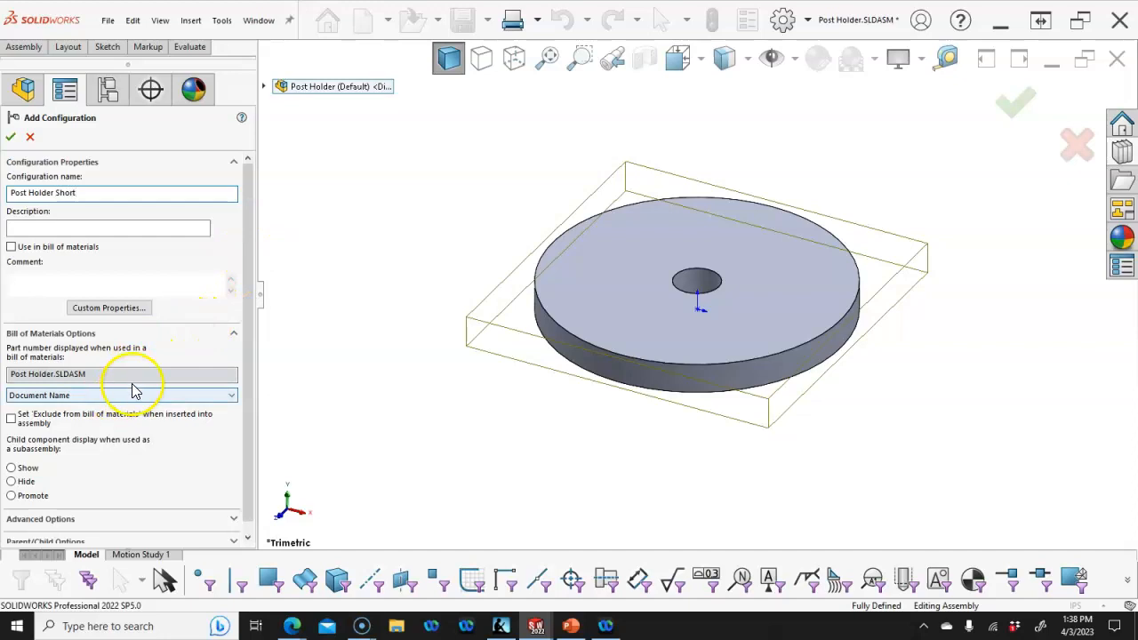
pyautogui.click(105, 395)
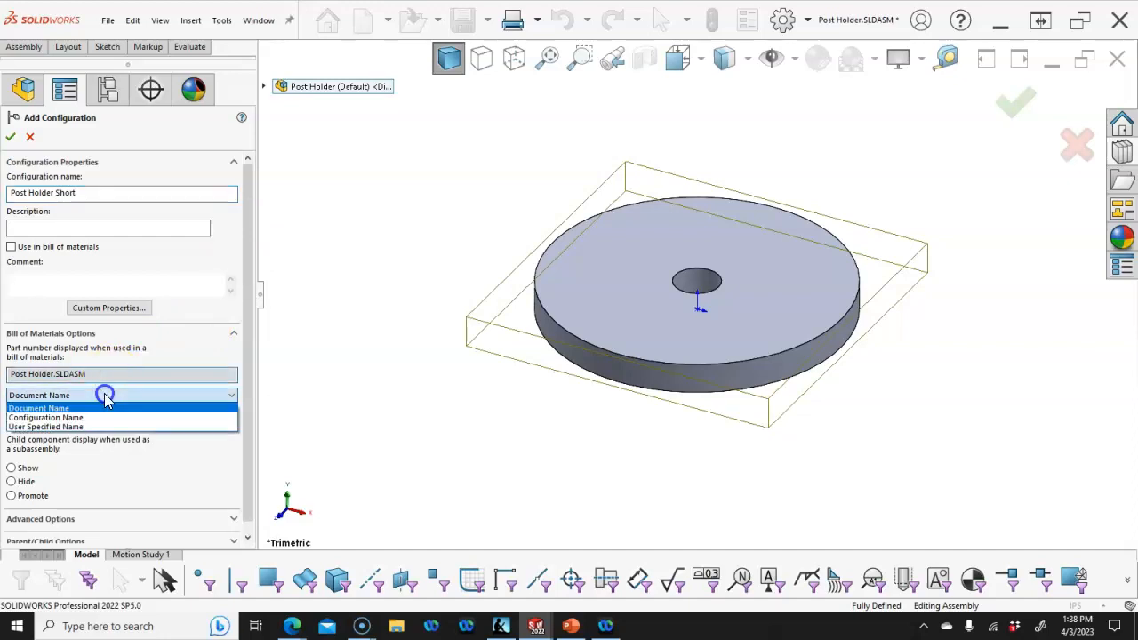
pyautogui.click(97, 418)
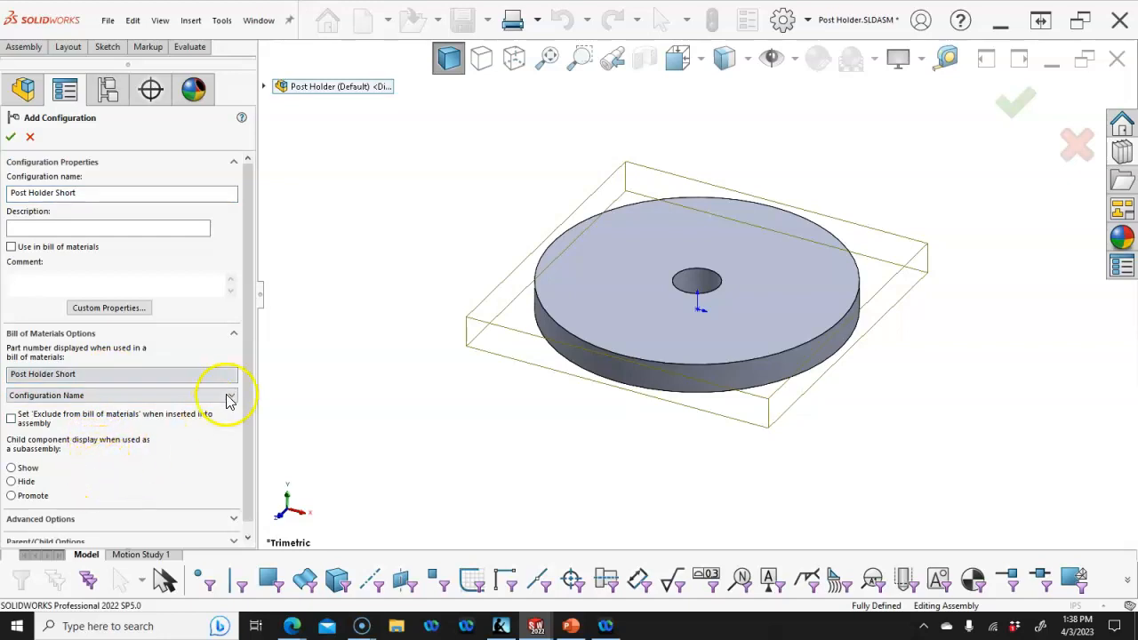
pyautogui.scroll(-1, 249, 374)
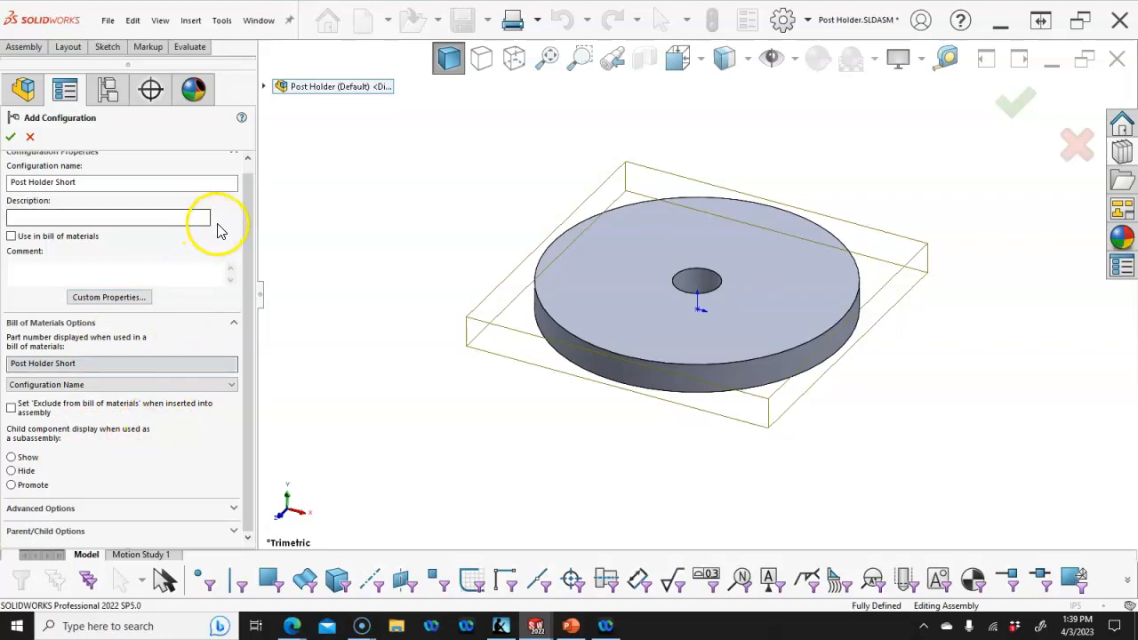
pyautogui.click(12, 138)
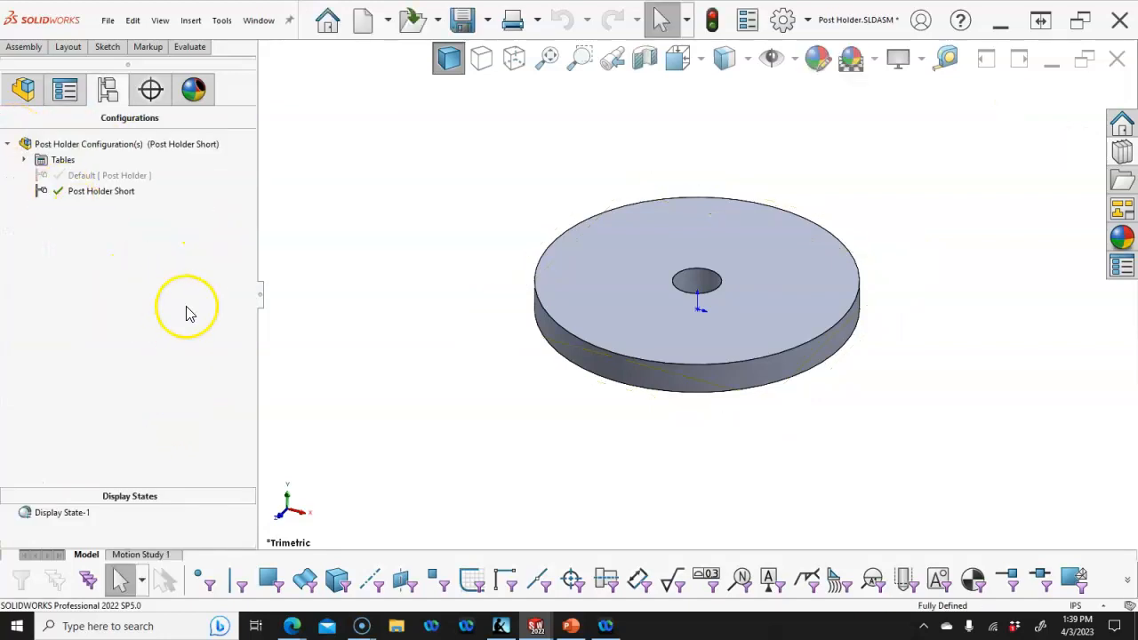
# - Insert the Post Holder Short part into the assembly beside Disk Top
pyautogui.click(27, 50)
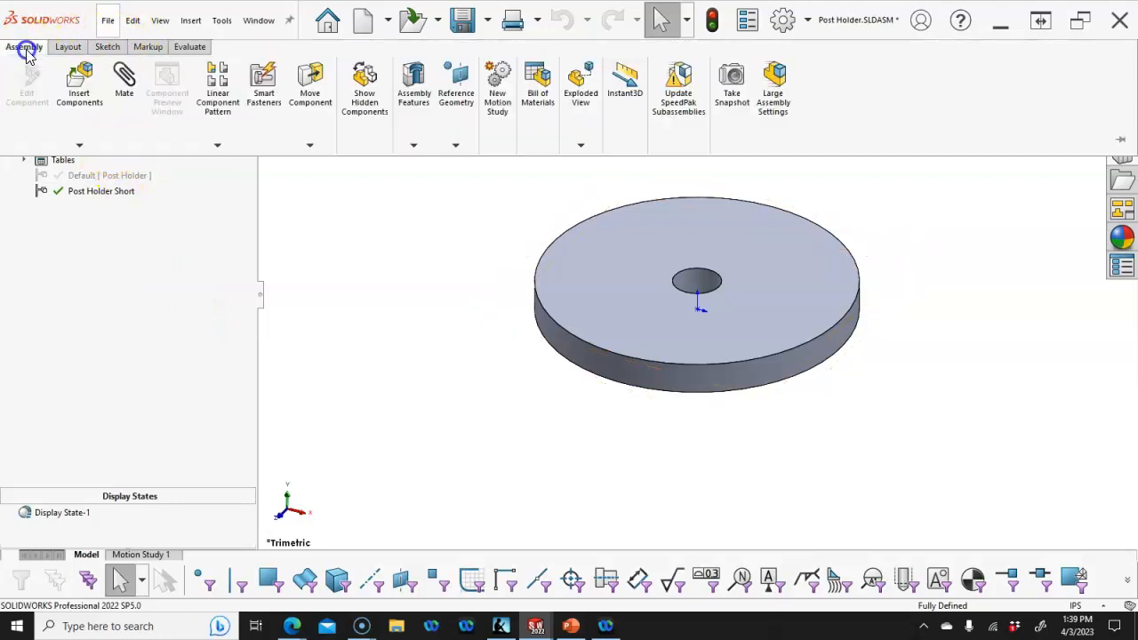
pyautogui.click(79, 82)
pyautogui.click(67, 242)
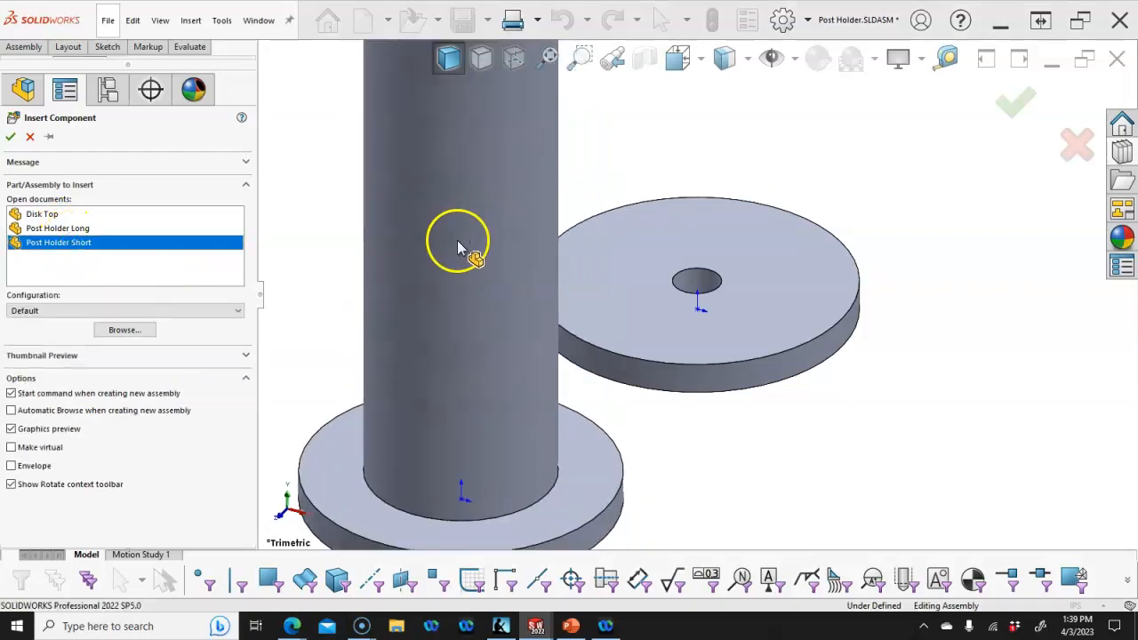
pyautogui.click(460, 333)
pyautogui.press('f')
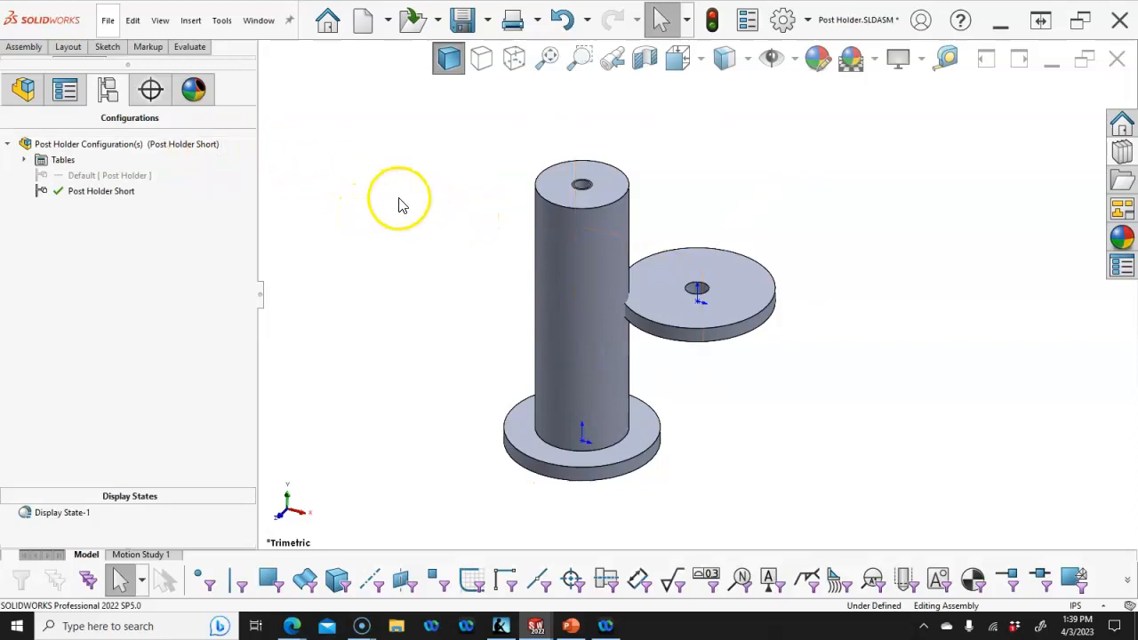
# - Set the overall height dimension of Post Holder Short's revolve feature to 1.69 in and rebuild the assembly
pyautogui.click(19, 94)
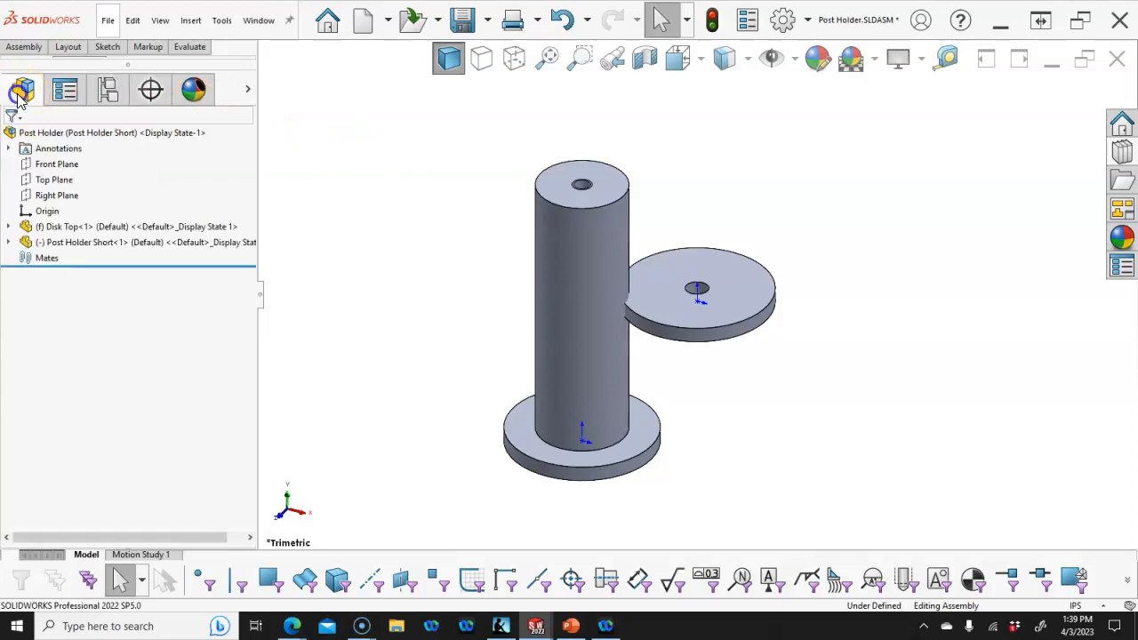
pyautogui.click(8, 242)
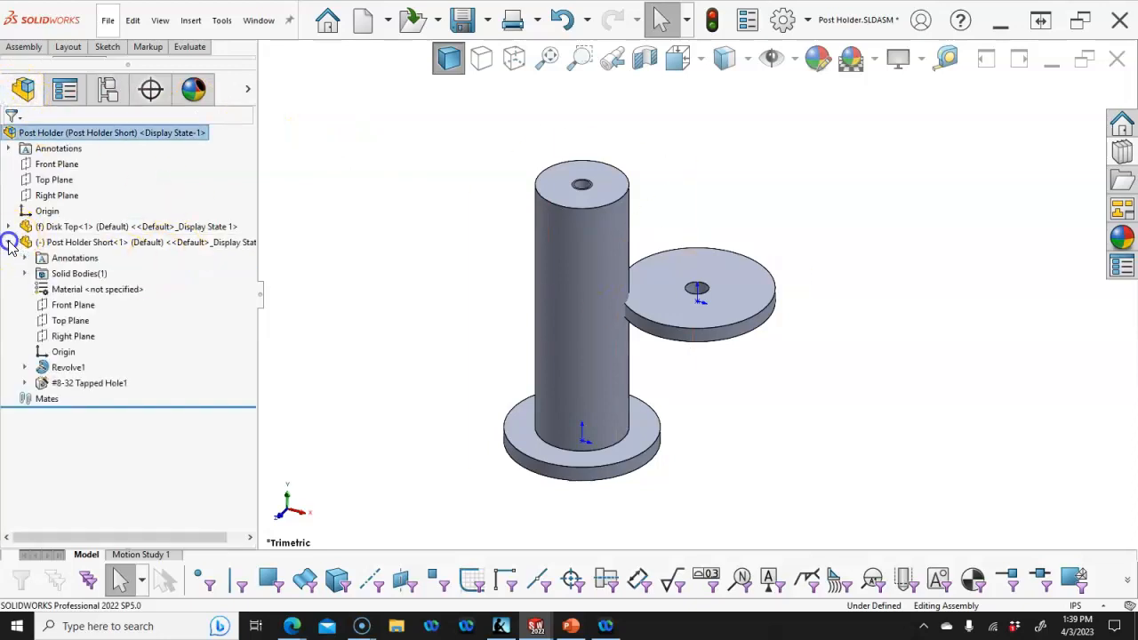
pyautogui.click(64, 370)
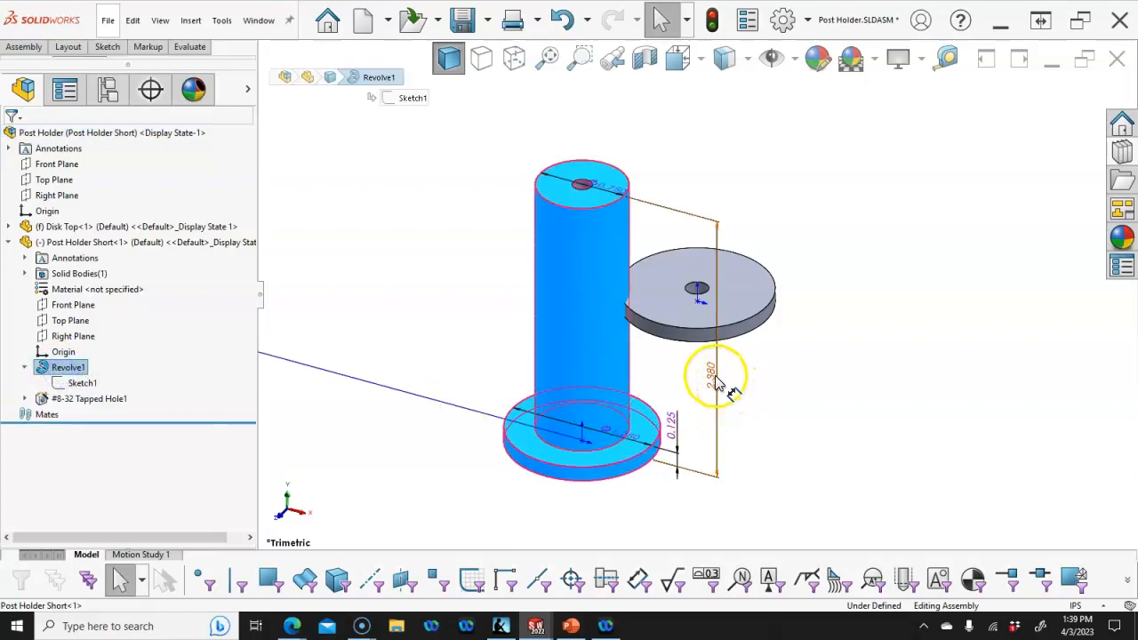
pyautogui.doubleClick(712, 374)
pyautogui.write('1.69')
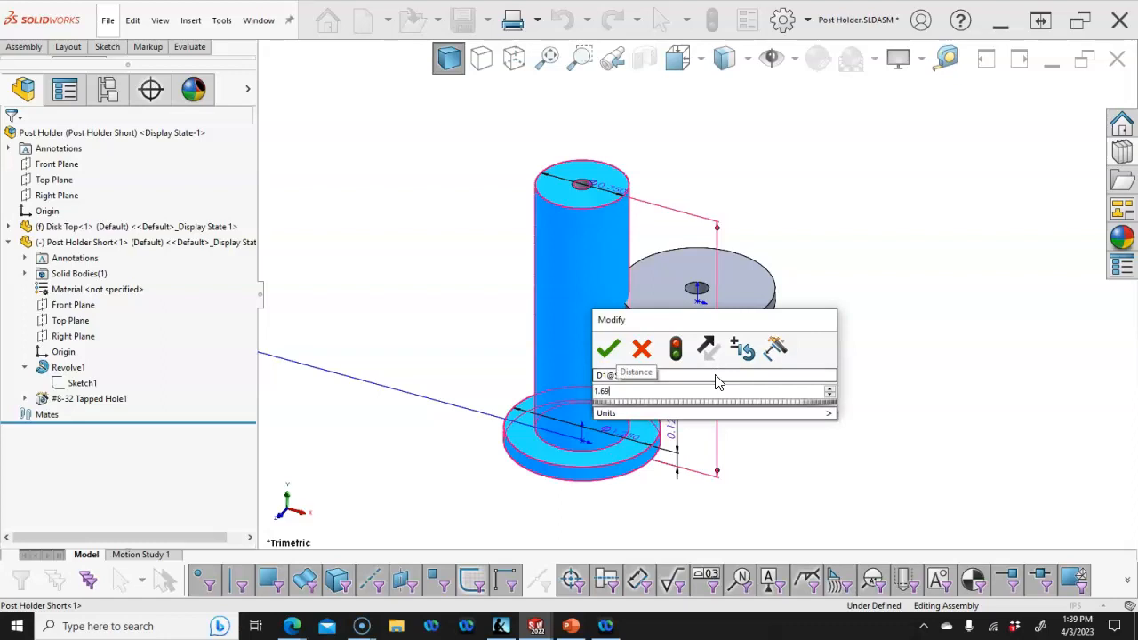
pyautogui.press('Return')
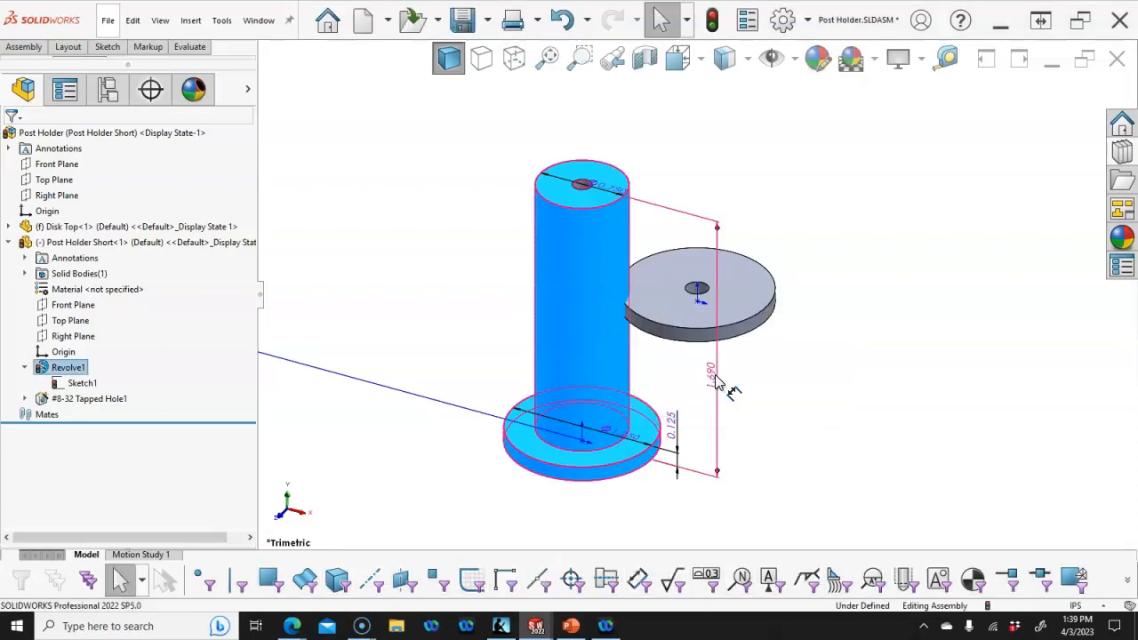
pyautogui.click(712, 20)
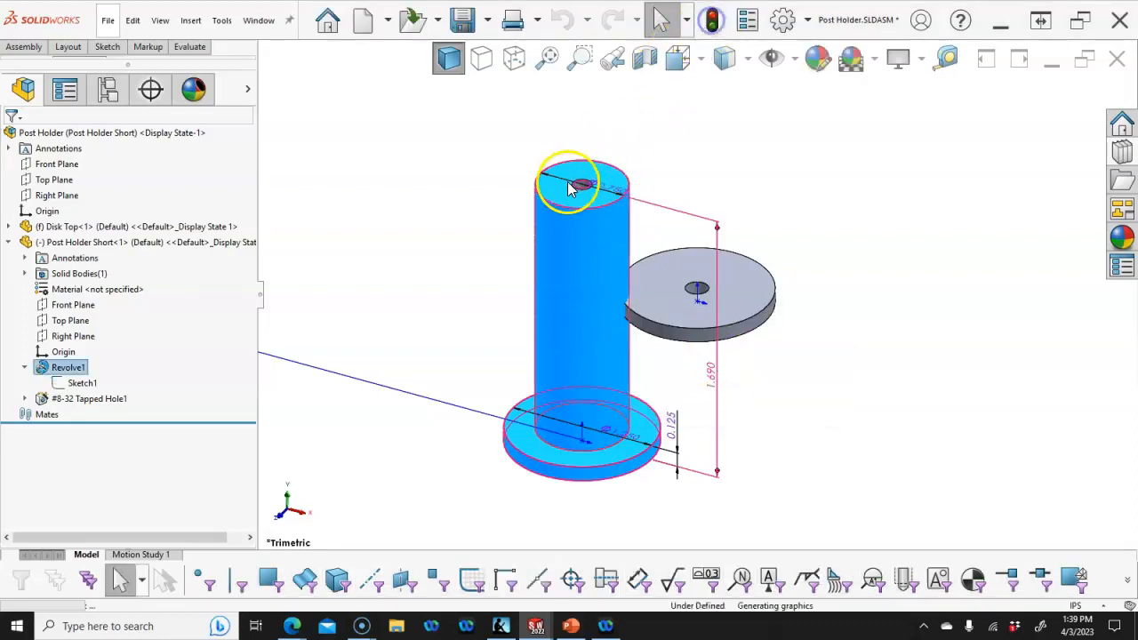
pyautogui.click(463, 223)
# - Mate the post's top face coincident with the underside of Disk Top
pyautogui.click(572, 262)
pyautogui.moveTo(708, 362); pyautogui.dragTo(788, 165, button='middle')
pyautogui.keyDown('ctrl'); pyautogui.click(752, 284); pyautogui.keyUp('ctrl')
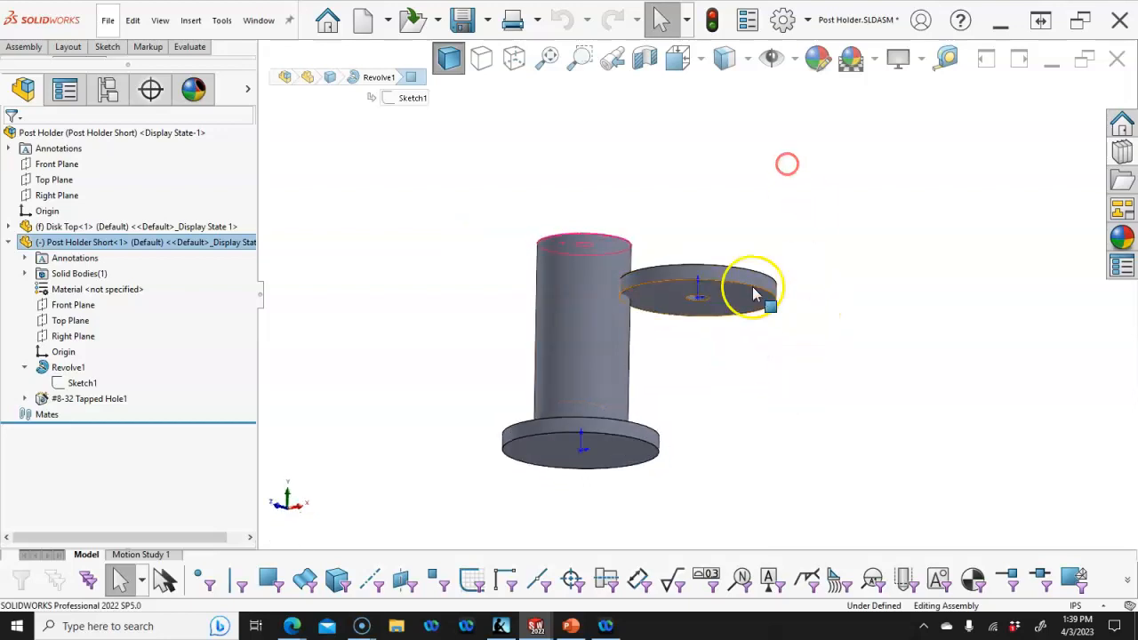
pyautogui.click(783, 283)
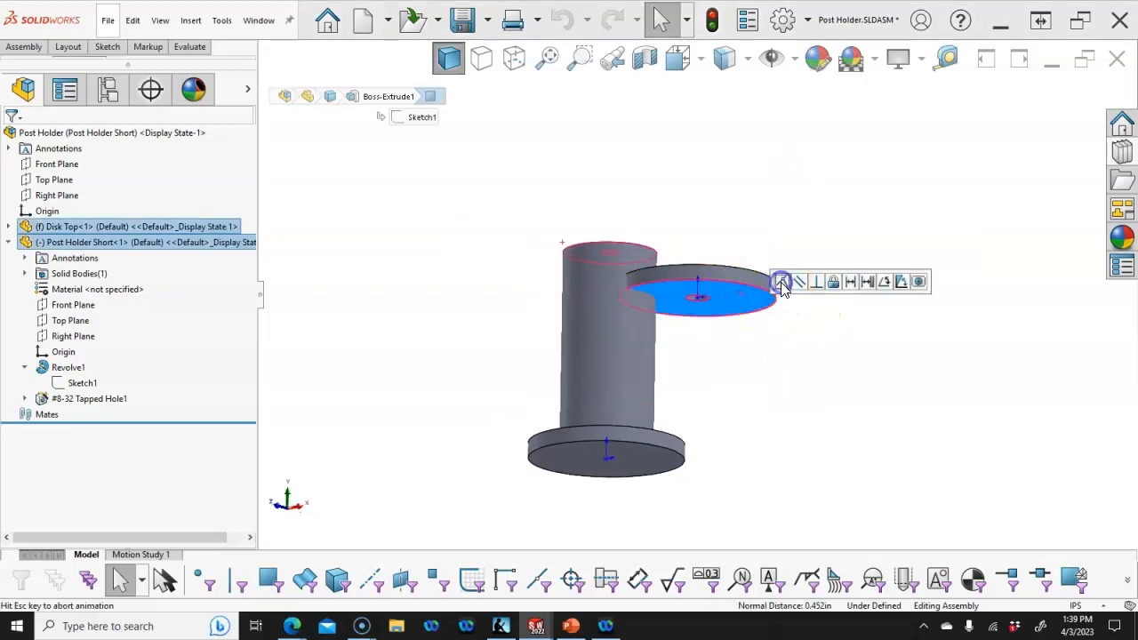
pyautogui.click(785, 331)
# - Mate the post's cylindrical face concentric with the outer edge face of Disk Top
pyautogui.moveTo(785, 332); pyautogui.dragTo(774, 457, button='middle')
pyautogui.click(631, 349)
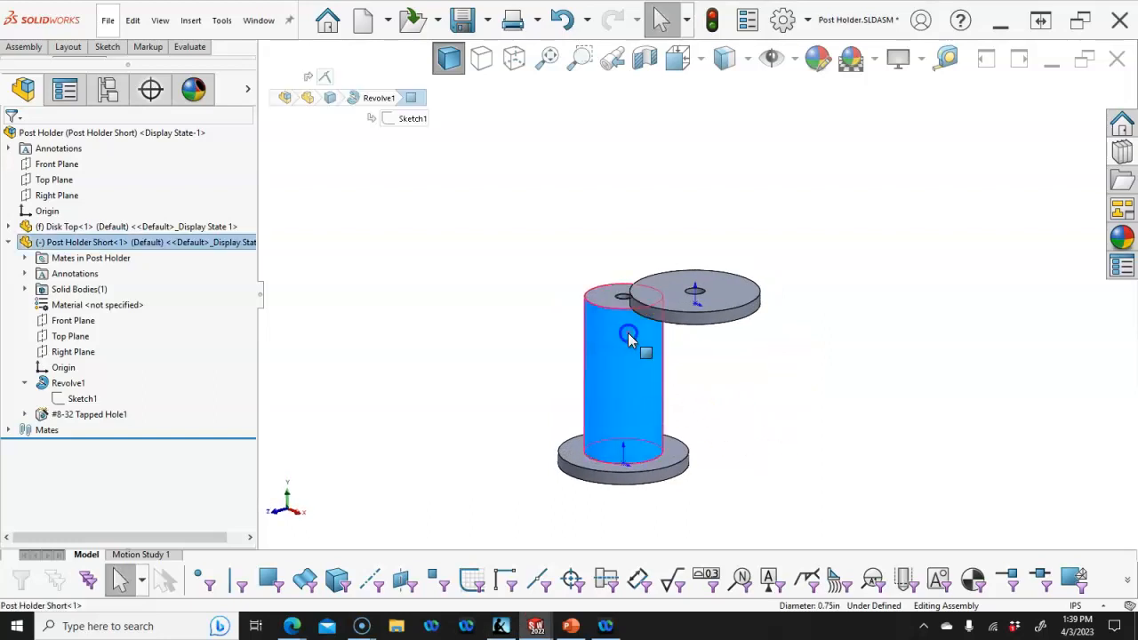
pyautogui.keyDown('ctrl'); pyautogui.click(737, 318); pyautogui.keyUp('ctrl')
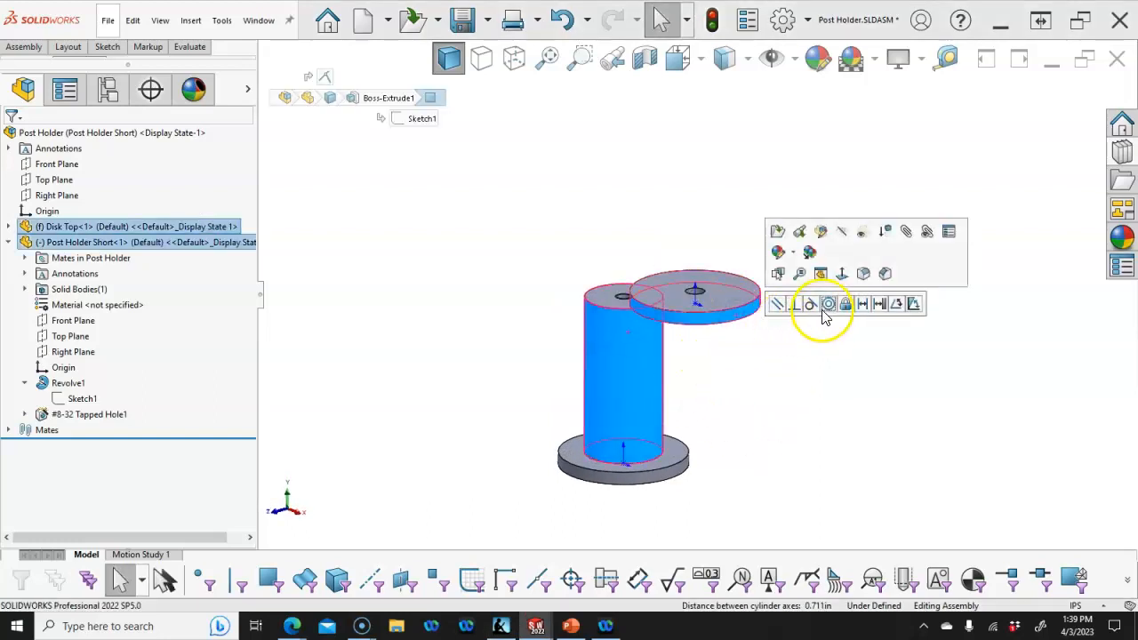
pyautogui.click(827, 304)
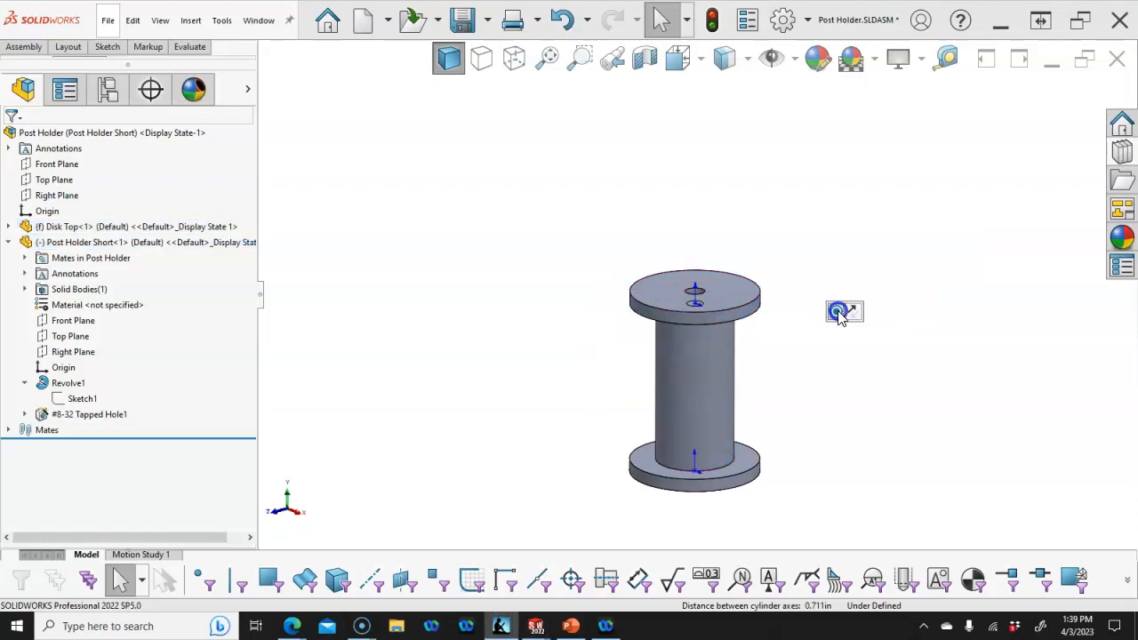
# - Place a screw from the ANSI Inch Socket Head Screws in the Toolbox library into Disk Top's centre hole
pyautogui.moveTo(775, 246); pyautogui.dragTo(769, 322, button='middle')
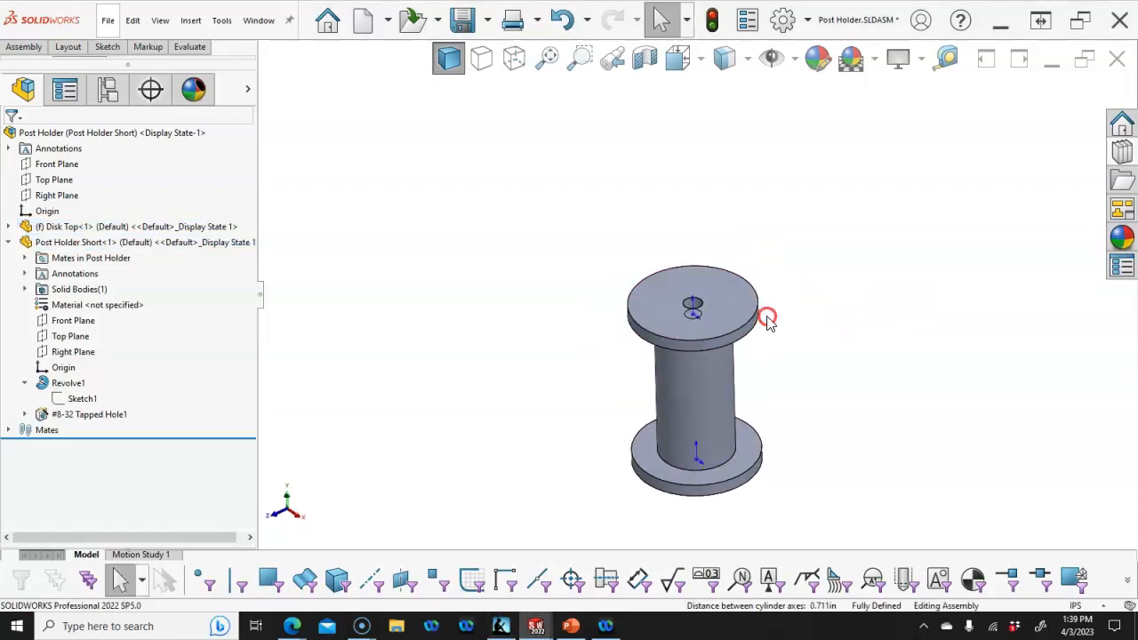
pyautogui.click(1121, 153)
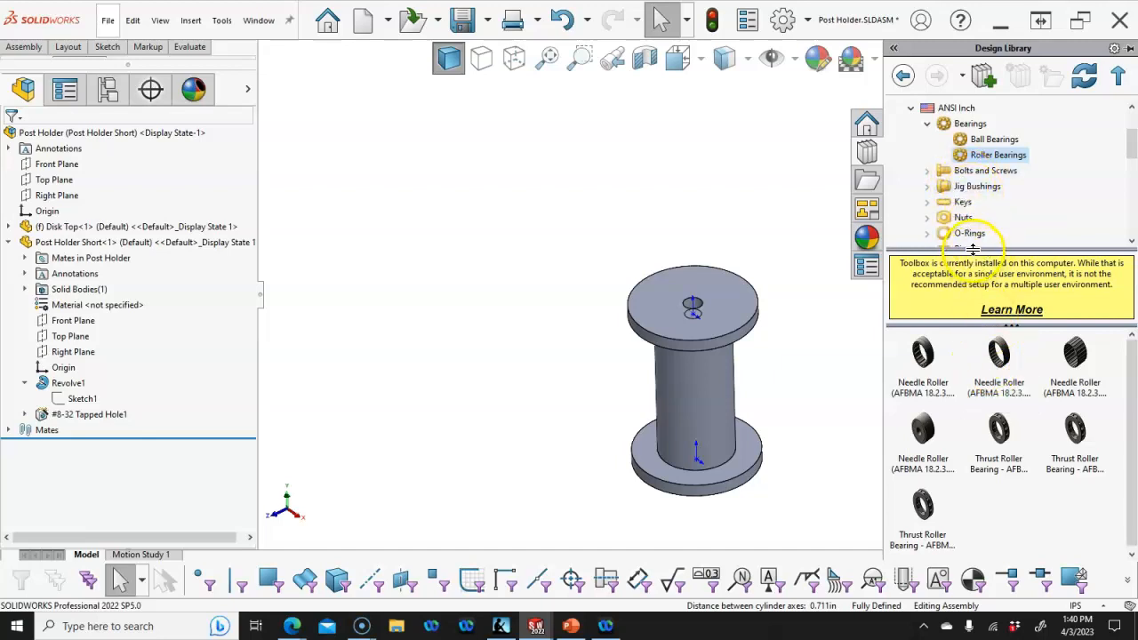
pyautogui.click(927, 172)
pyautogui.scroll(-2, 977, 204)
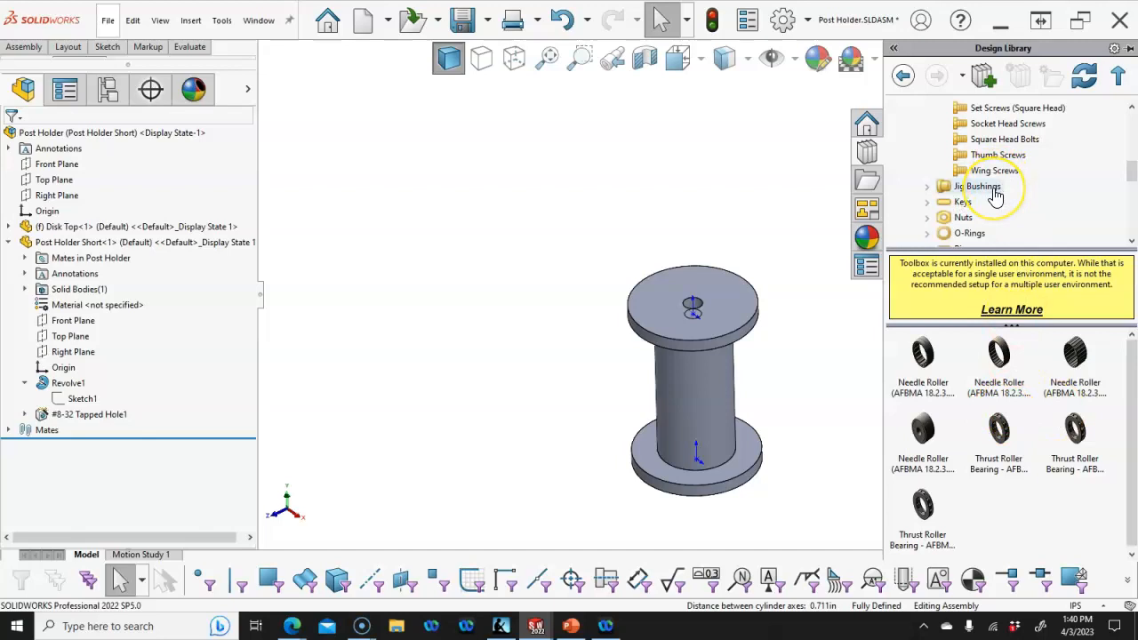
pyautogui.scroll(1, 996, 196)
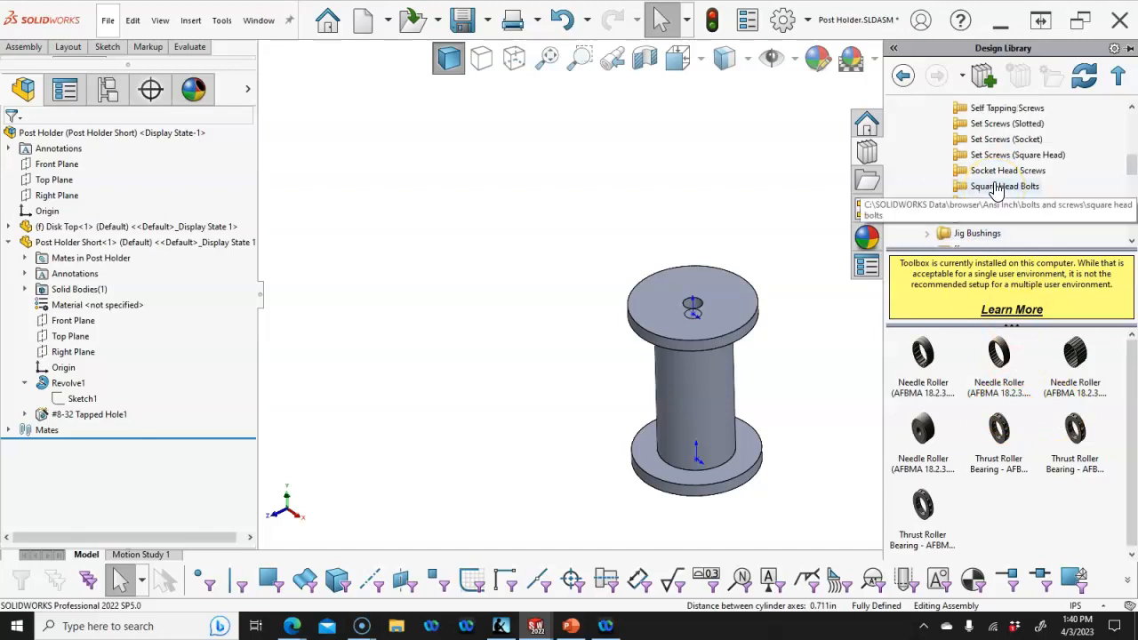
pyautogui.scroll(-1, 990, 192)
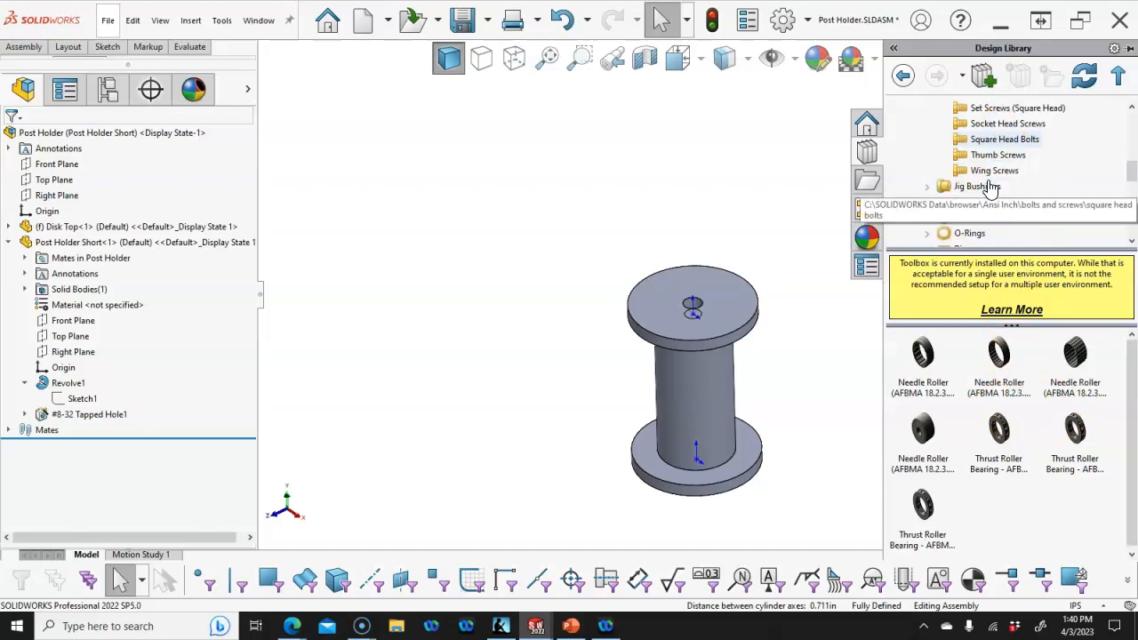
pyautogui.click(991, 124)
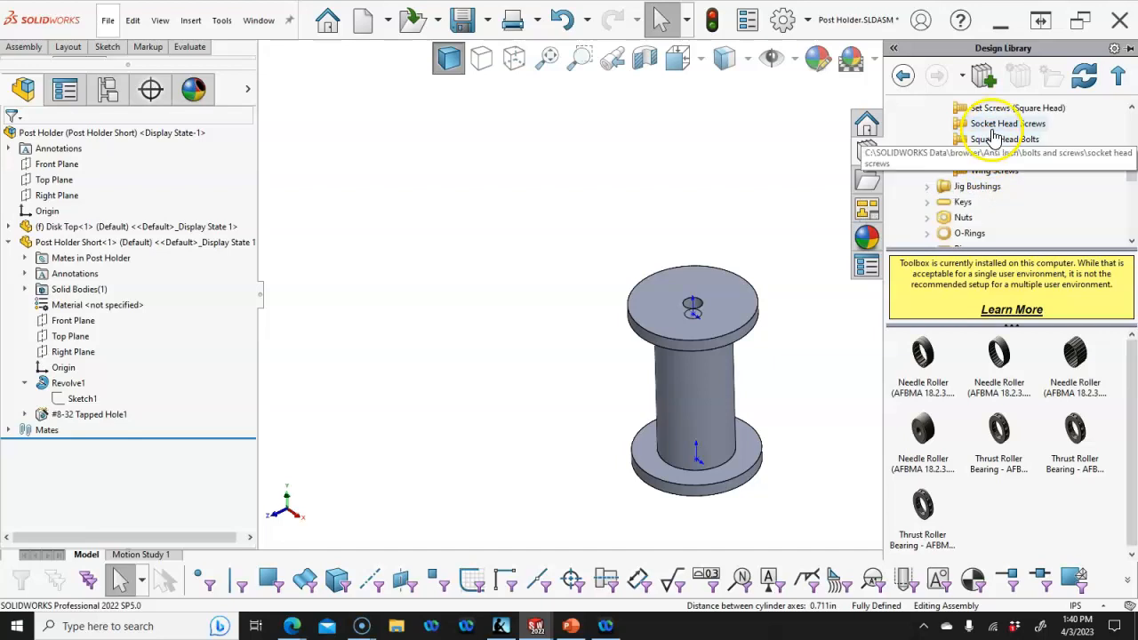
pyautogui.moveTo(921, 358); pyautogui.dragTo(700, 303)
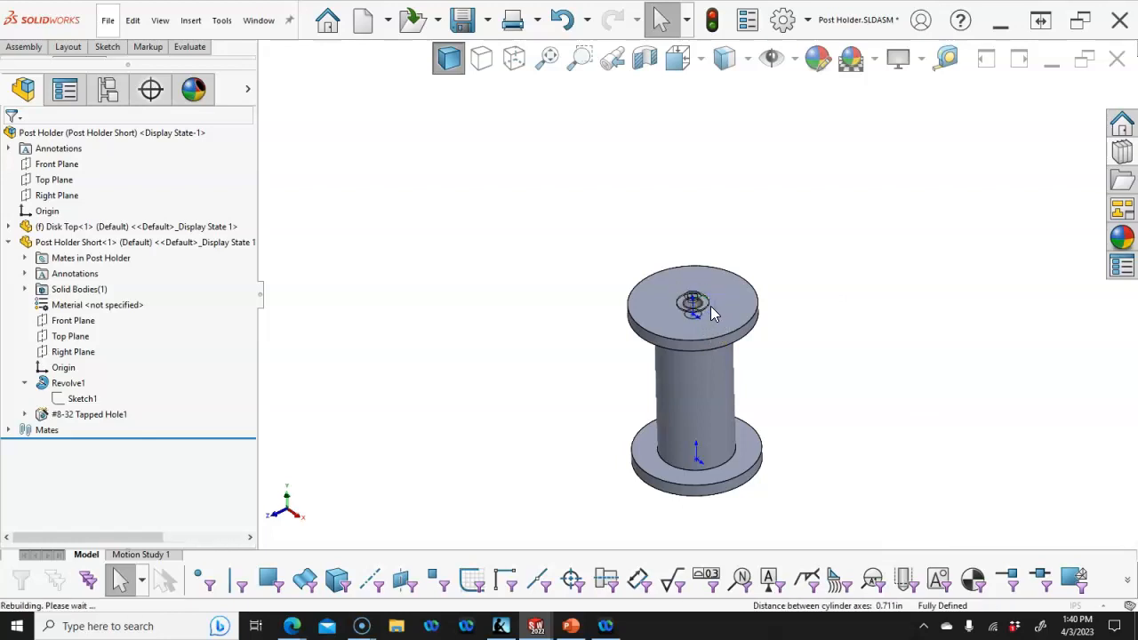
# - Configure the Toolbox screw with size #8-32 and length 0.5, and finish inserting without placing further copies
pyautogui.click(134, 253)
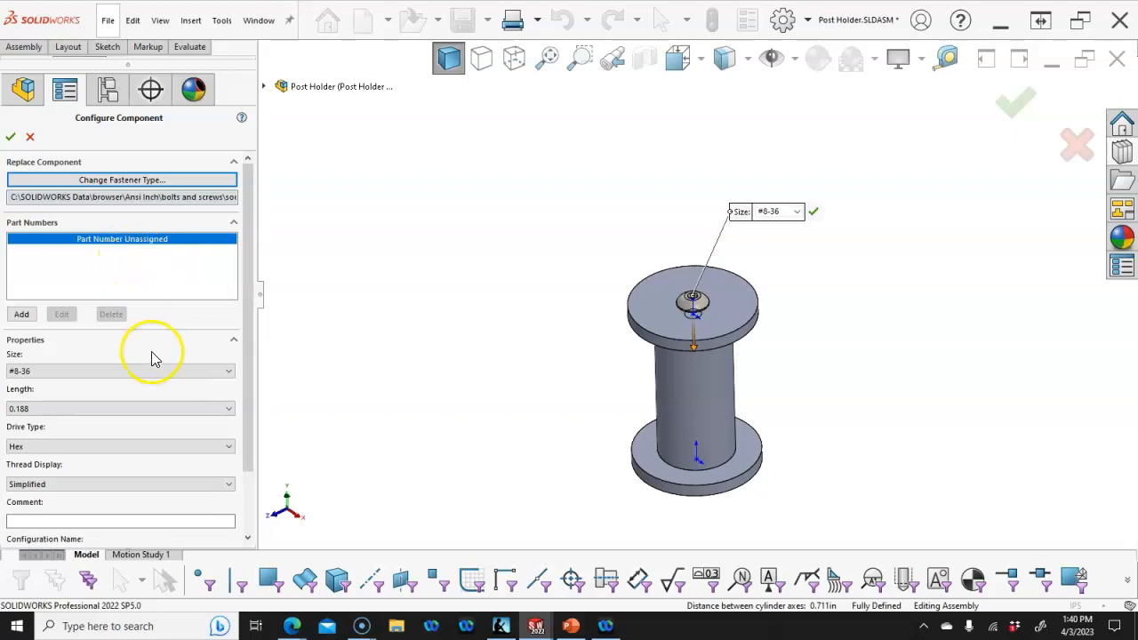
pyautogui.click(85, 414)
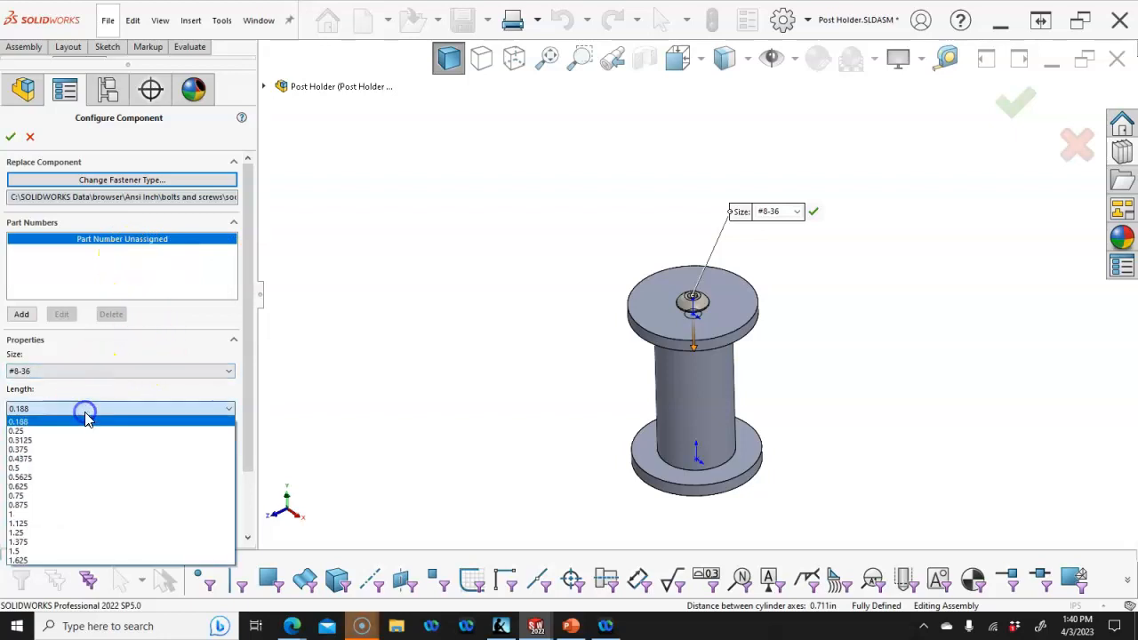
pyautogui.click(76, 467)
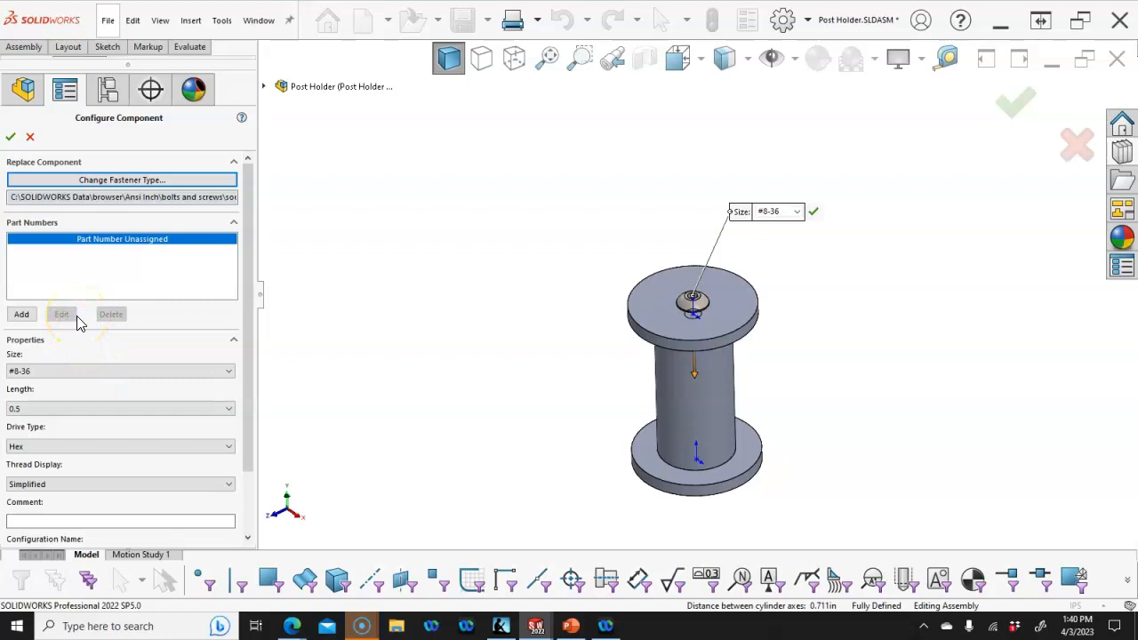
pyautogui.click(75, 371)
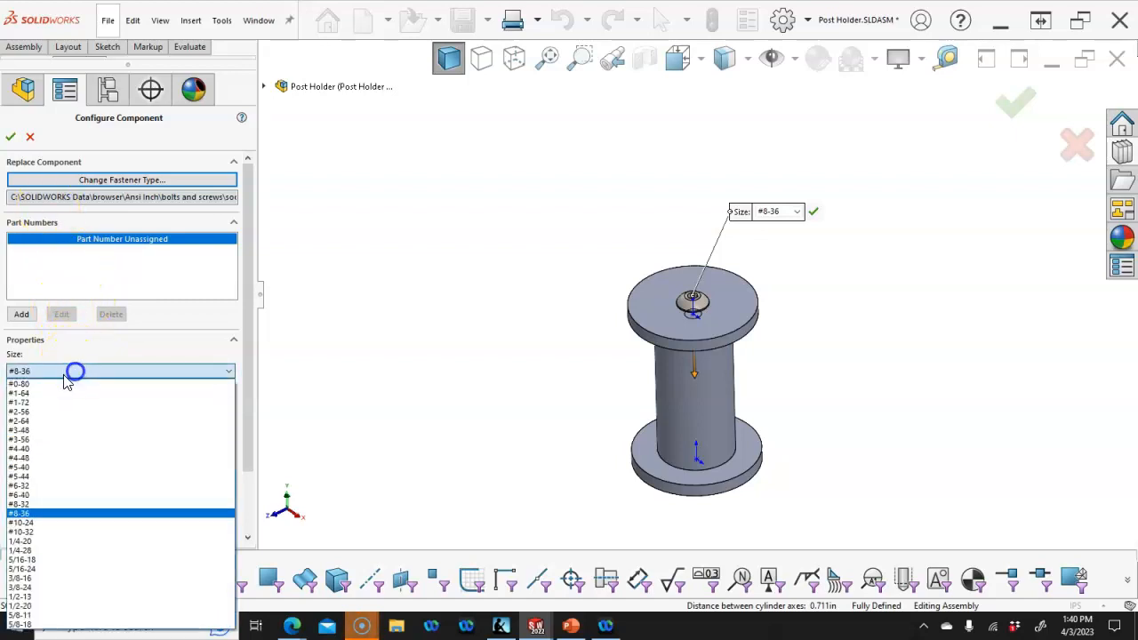
pyautogui.click(57, 504)
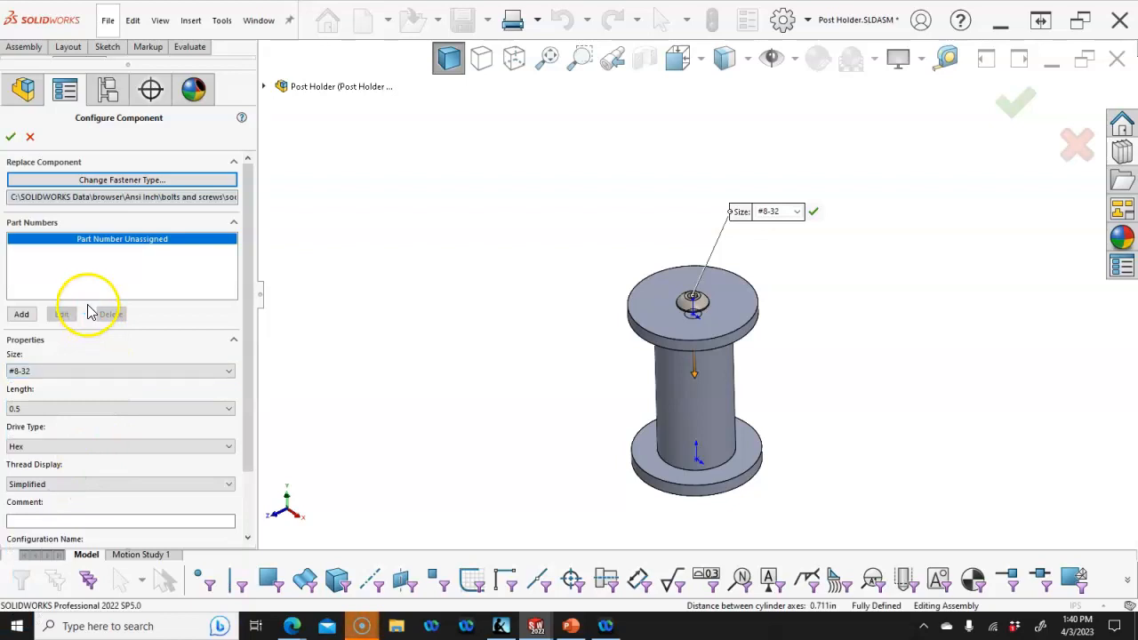
pyautogui.click(11, 136)
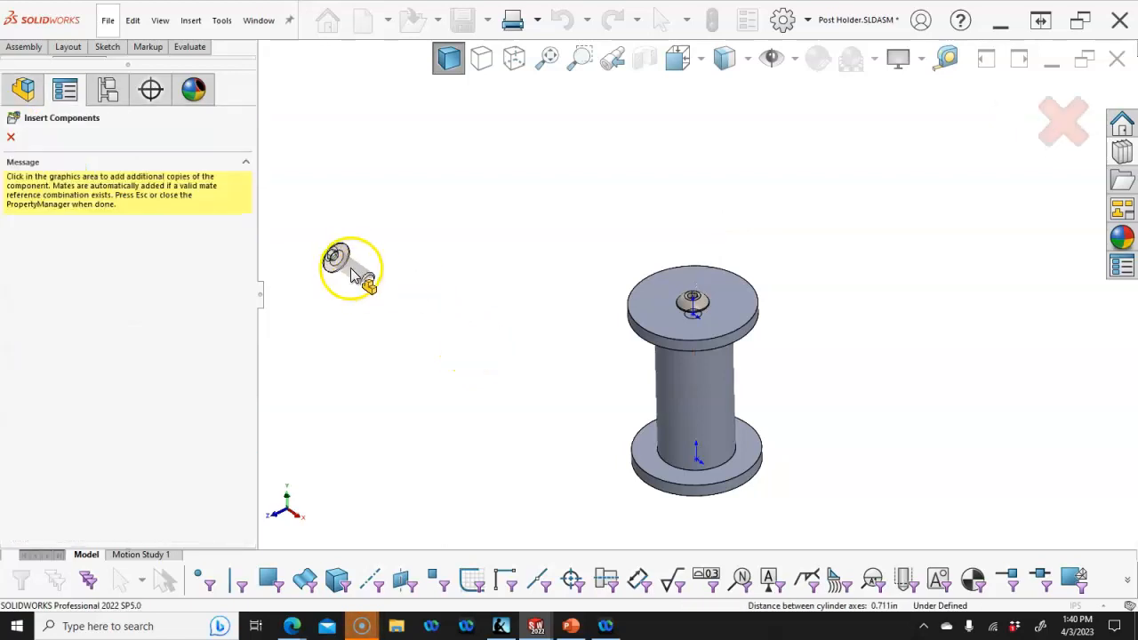
pyautogui.click(11, 138)
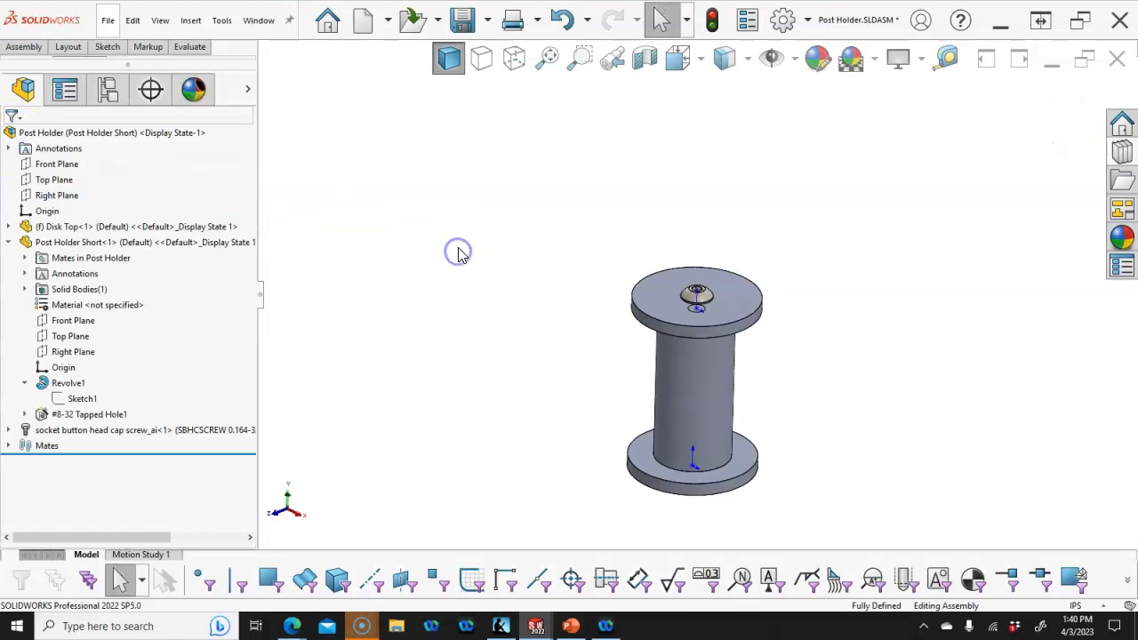
pyautogui.hotkey('ctrl', '7')
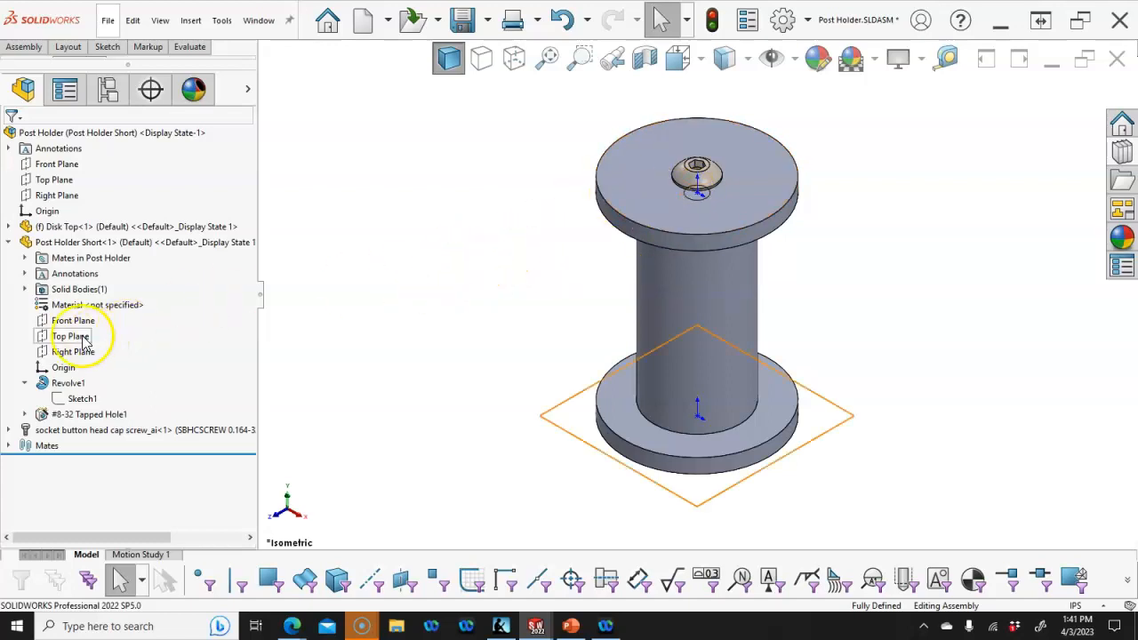
# - Activate the assembly's Default configuration and suppress the Post Holder Short component in it
pyautogui.click(8, 245)
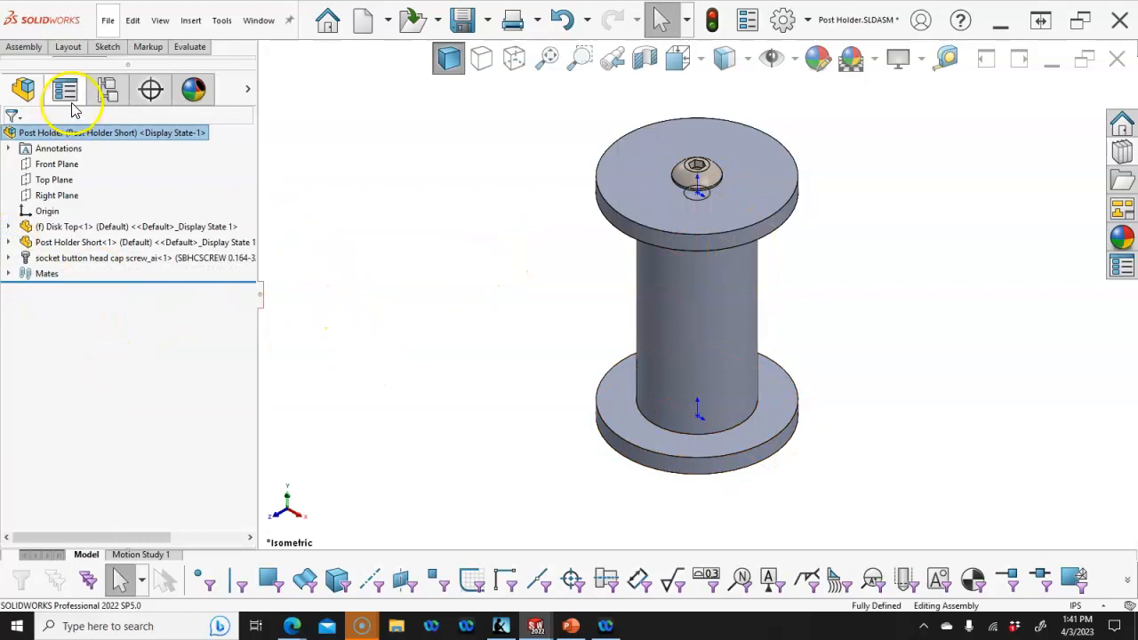
pyautogui.click(98, 91)
pyautogui.doubleClick(76, 178)
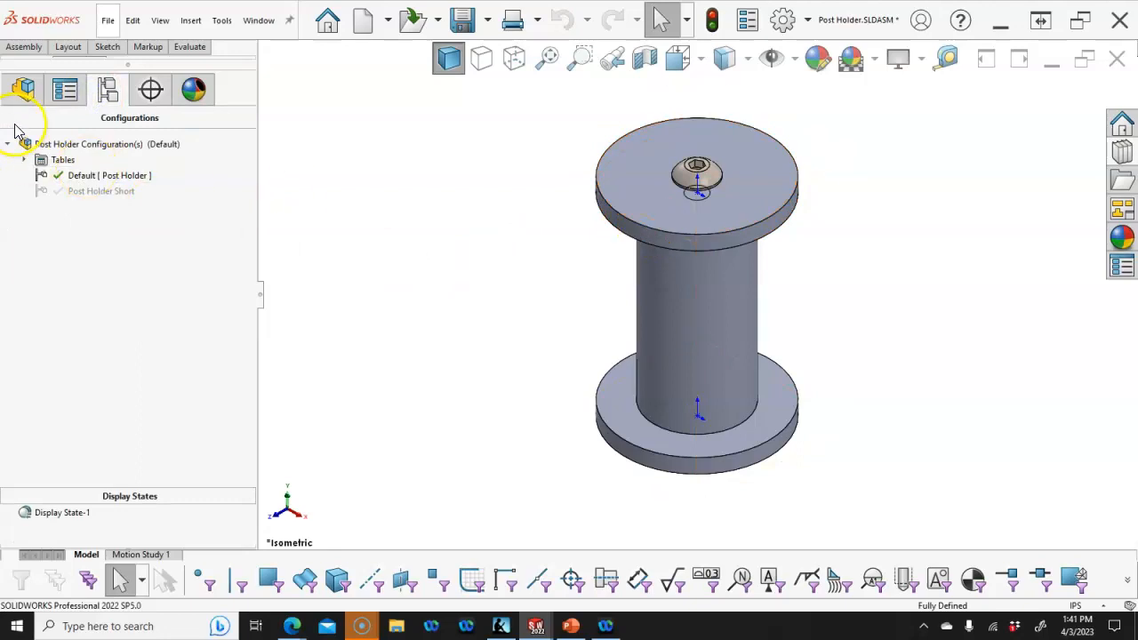
pyautogui.click(23, 89)
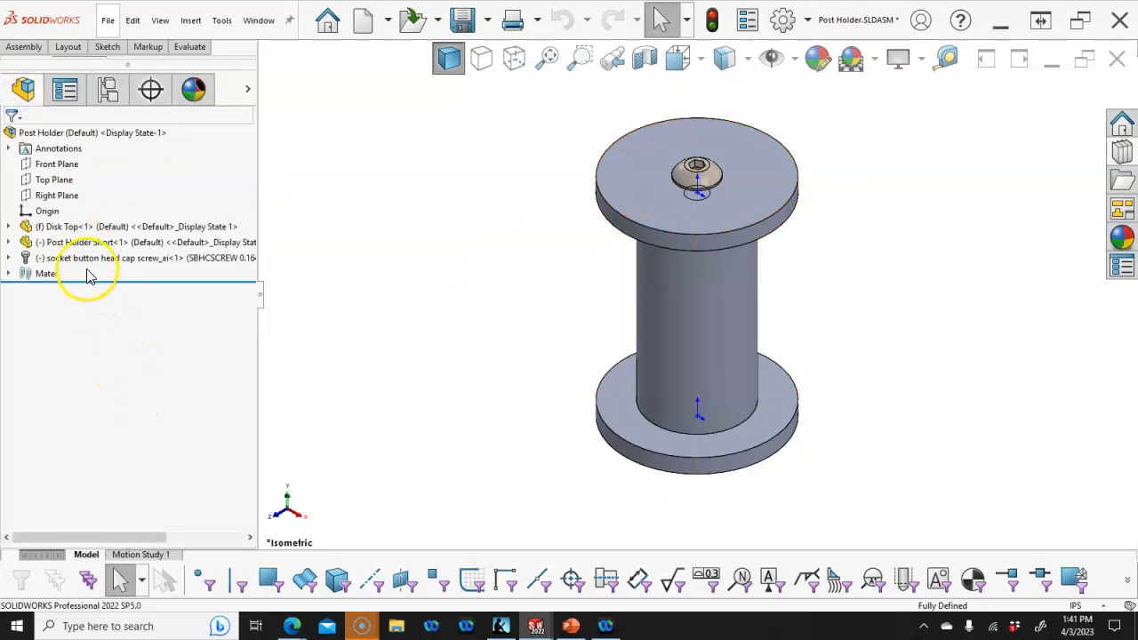
pyautogui.rightClick(71, 242)
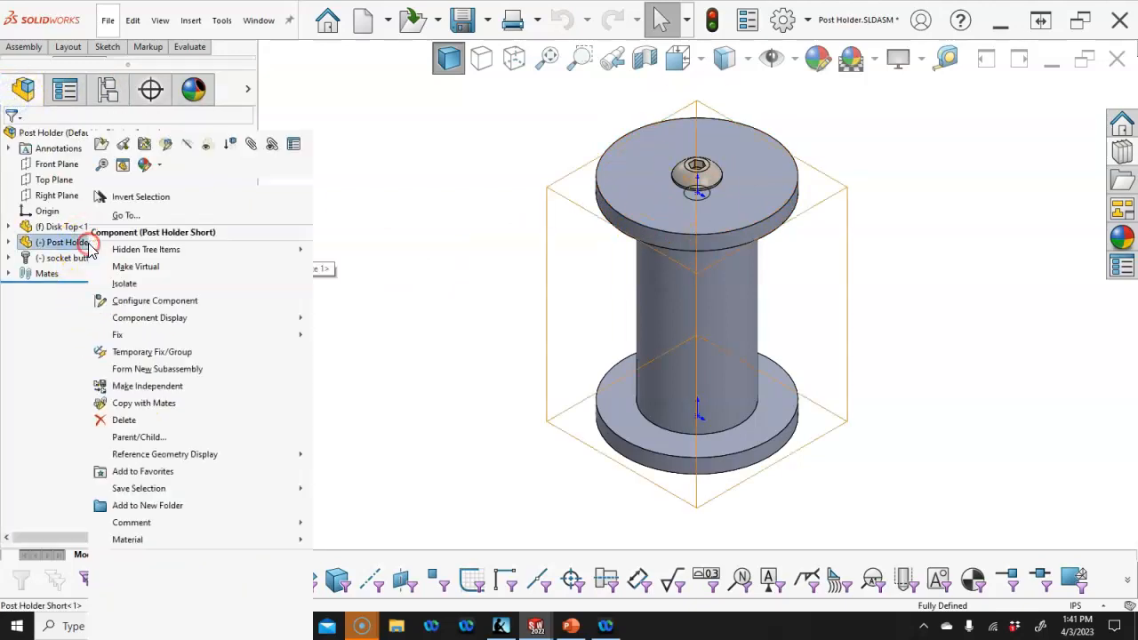
pyautogui.click(229, 144)
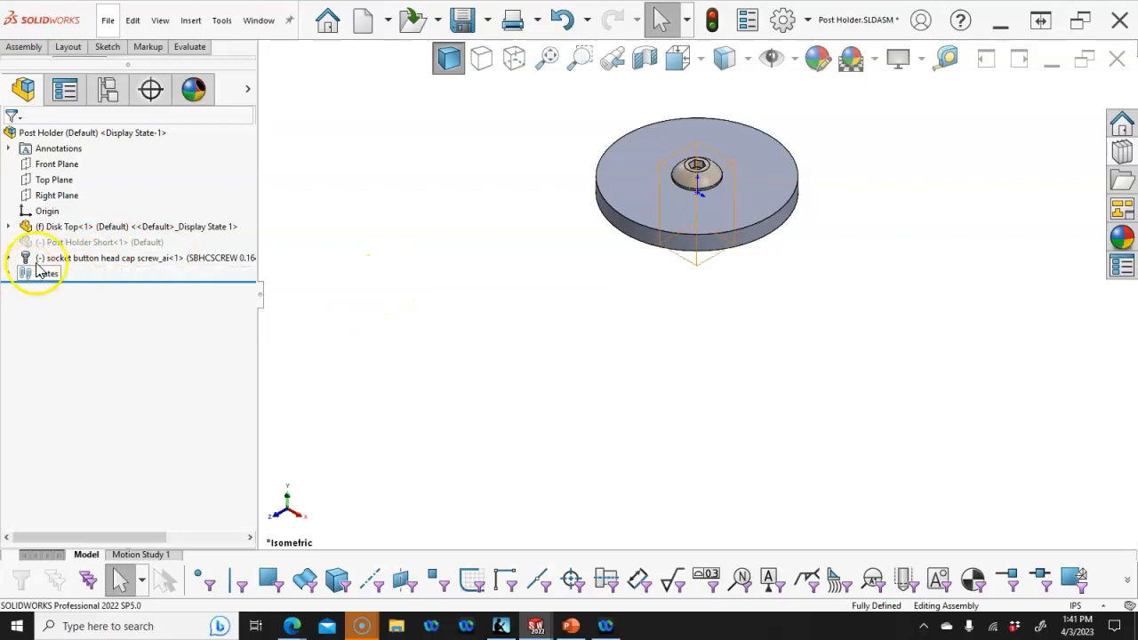
# - Insert the Post Holder Long part into the assembly beside Disk Top
pyautogui.click(22, 49)
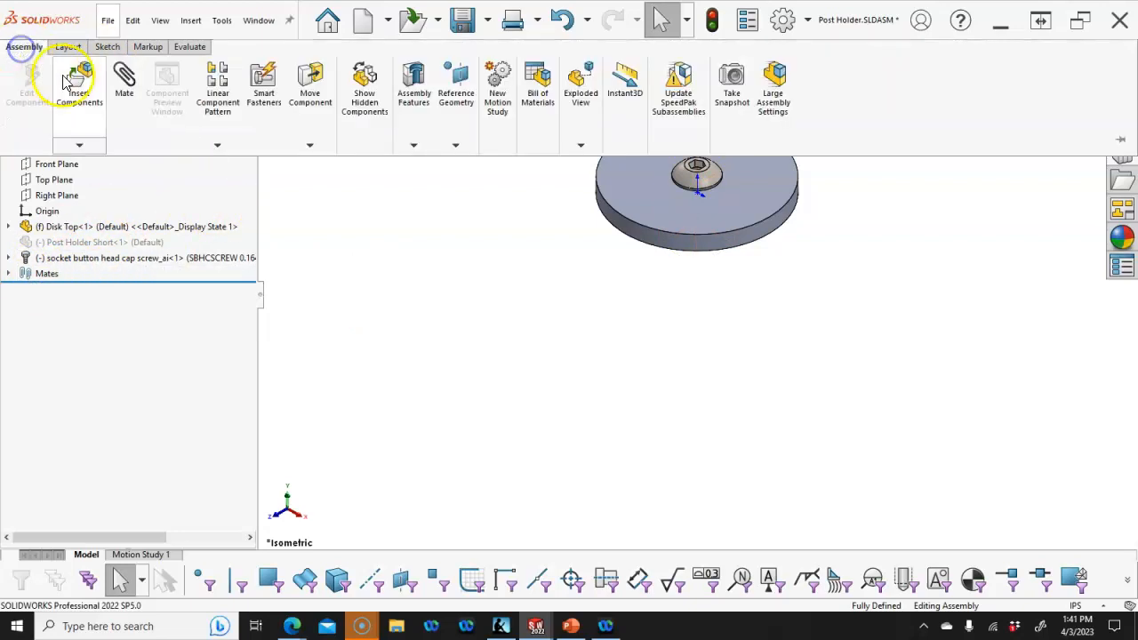
pyautogui.click(81, 80)
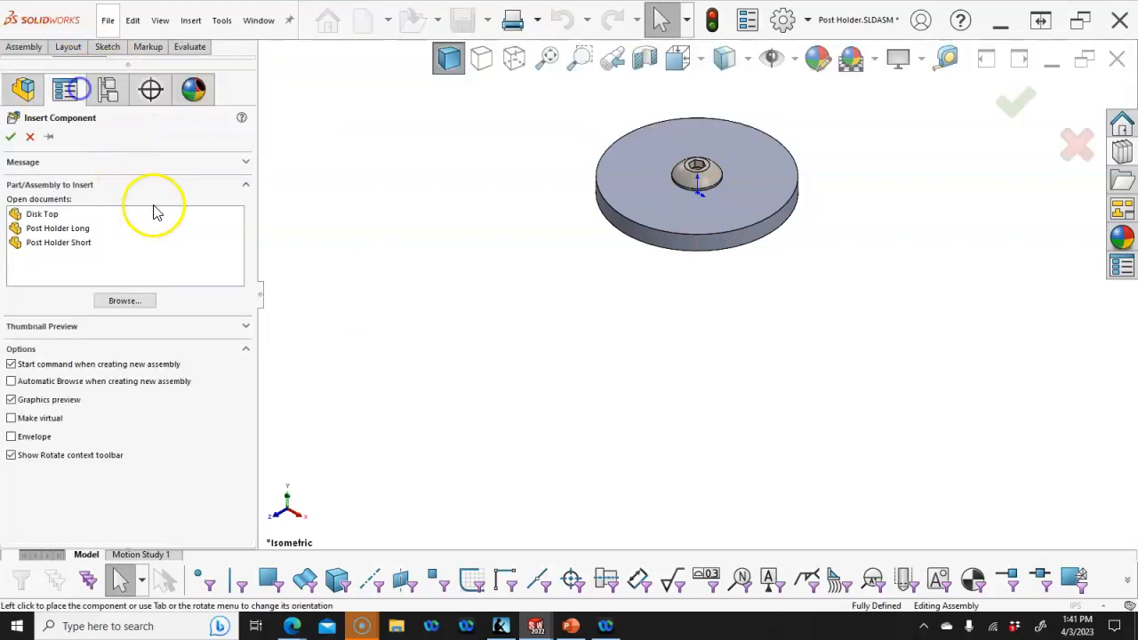
pyautogui.click(65, 229)
pyautogui.click(645, 367)
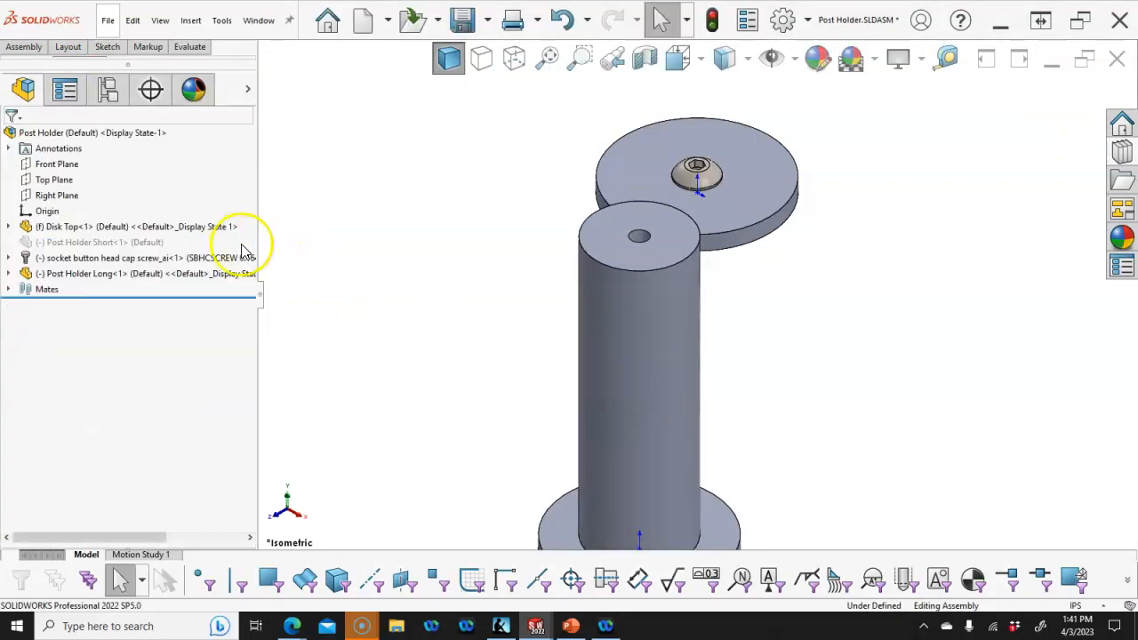
# - Mate the top face of Post Holder Long coincident with the underside of Disk Top
pyautogui.press('f')
pyautogui.click(671, 266)
pyautogui.moveTo(916, 324); pyautogui.dragTo(840, 194, button='middle')
pyautogui.keyDown('ctrl'); pyautogui.click(782, 251); pyautogui.keyUp('ctrl')
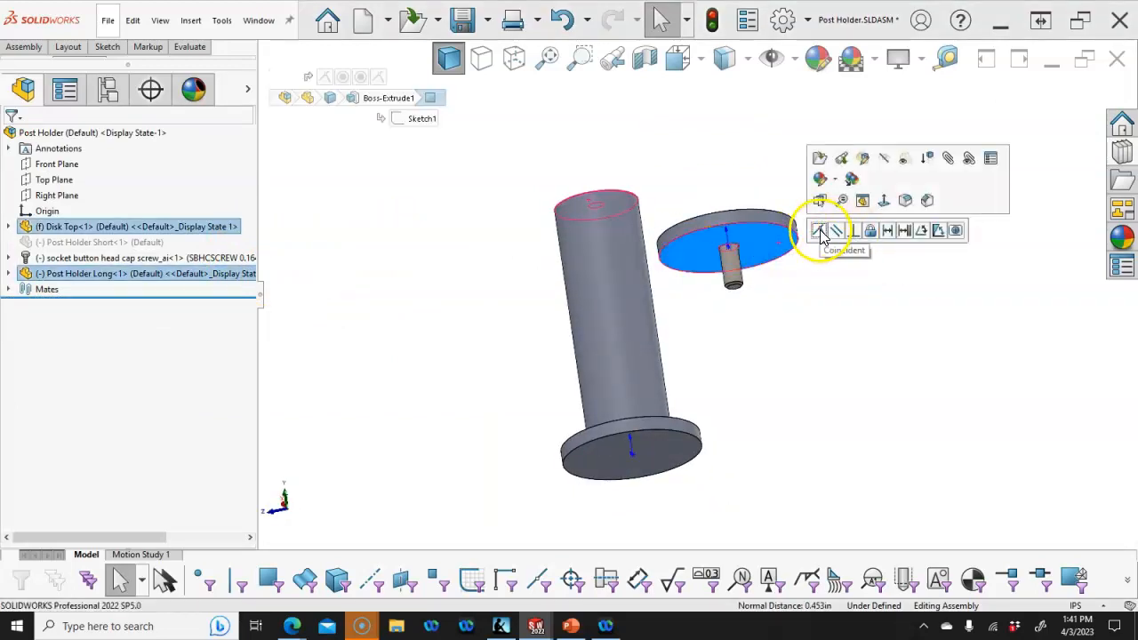
pyautogui.click(820, 233)
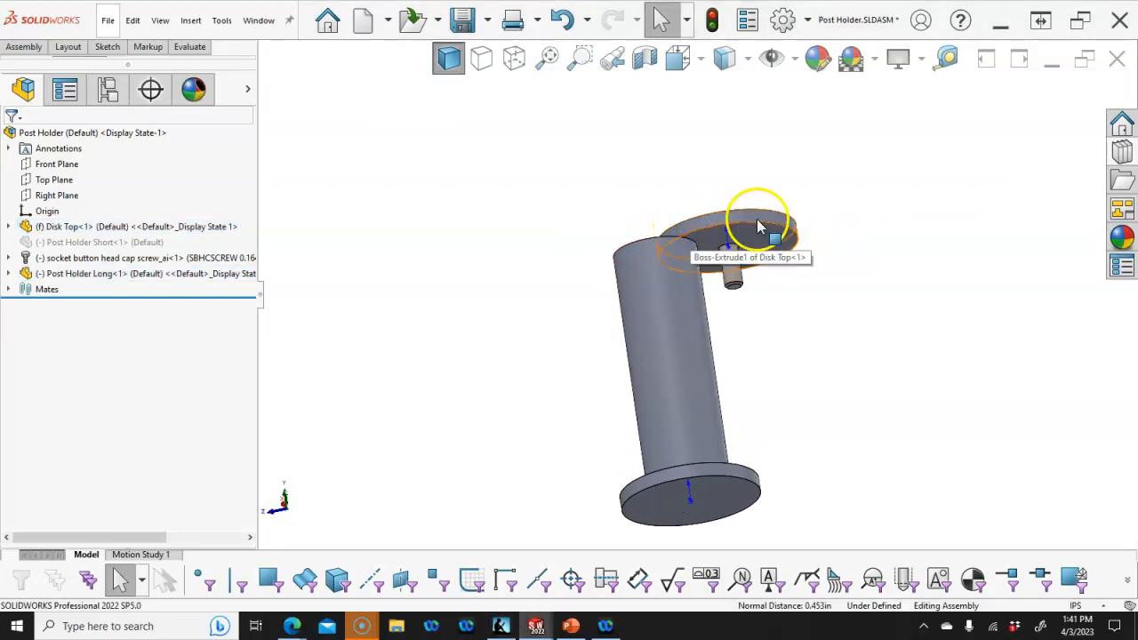
# - Mate the long post's cylindrical face concentric with Disk Top's outer edge face, with rotation locked
pyautogui.click(698, 233)
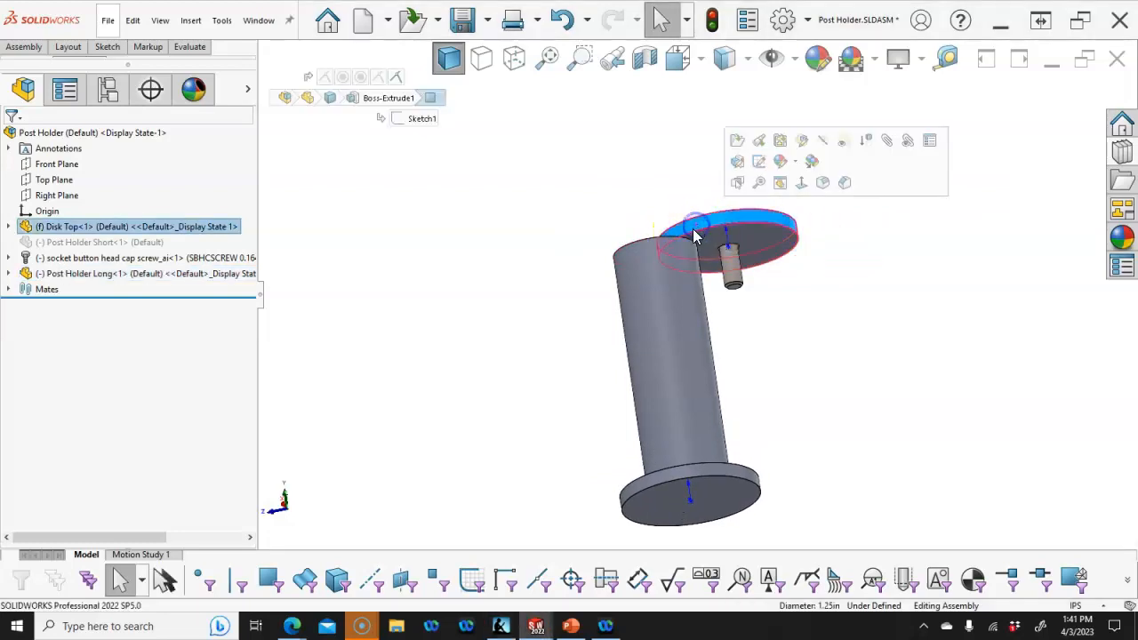
pyautogui.keyDown('ctrl'); pyautogui.click(663, 265); pyautogui.keyUp('ctrl')
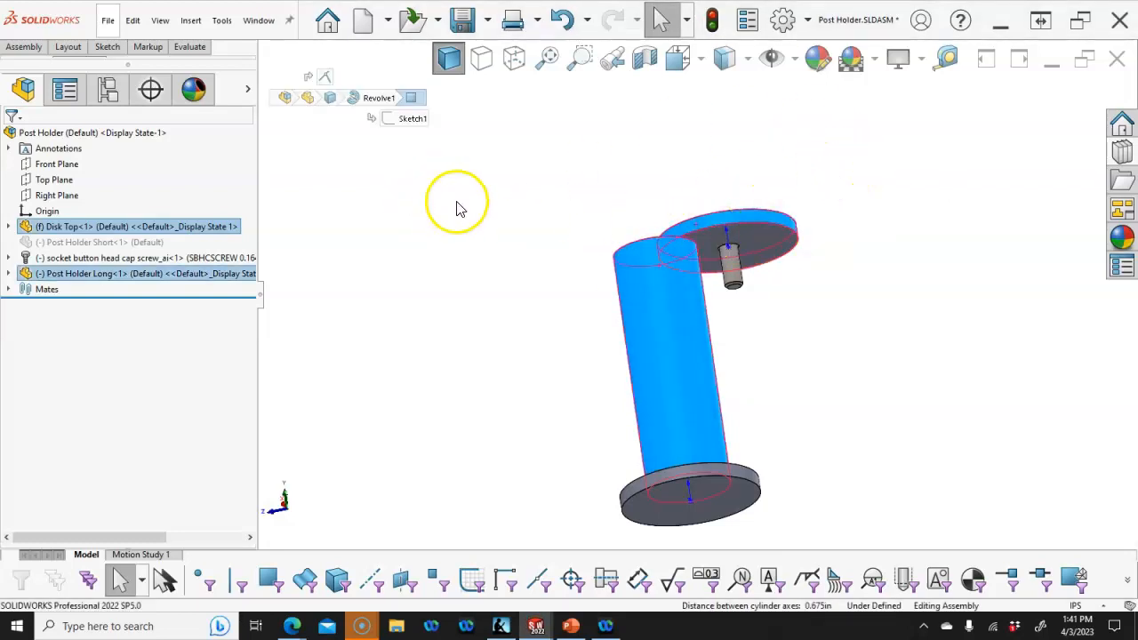
pyautogui.press('s')
pyautogui.click(640, 248)
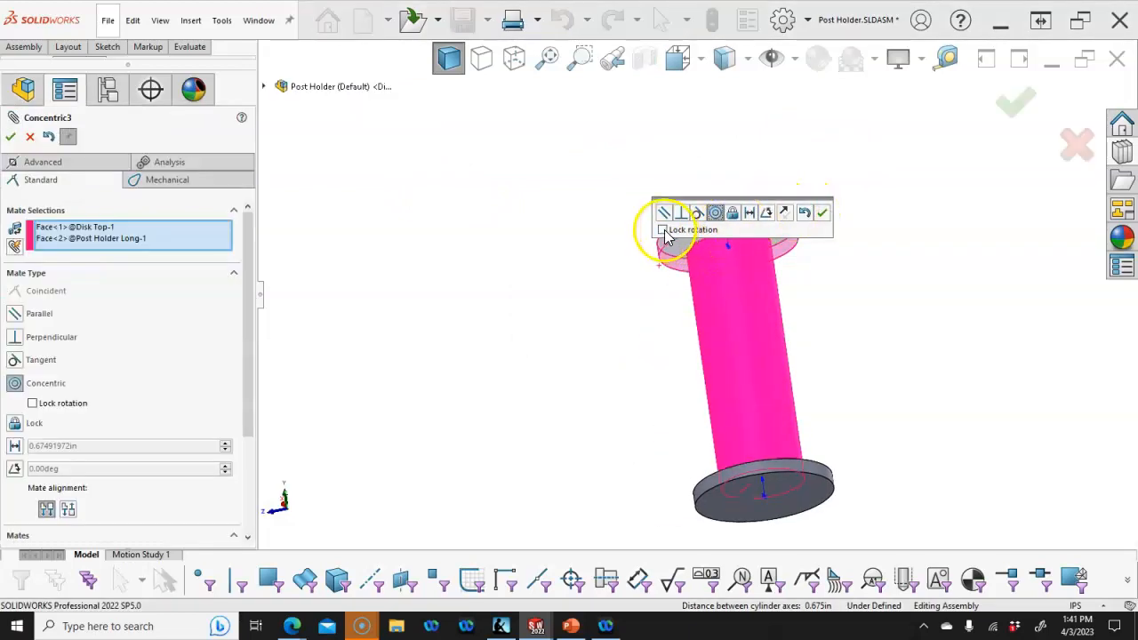
pyautogui.click(662, 230)
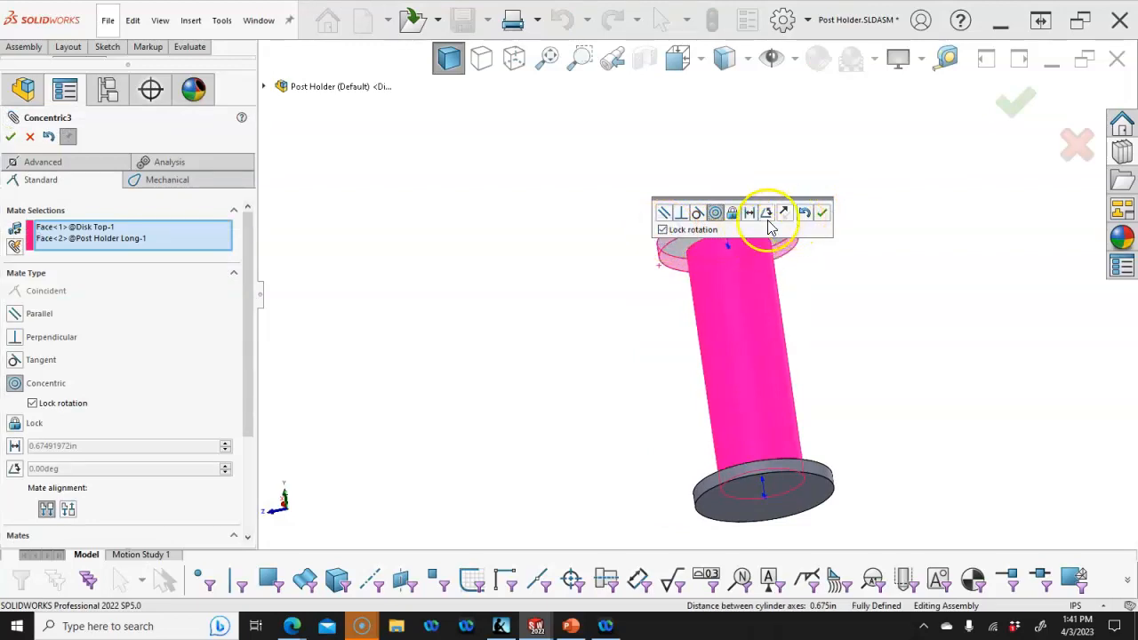
pyautogui.click(821, 212)
pyautogui.hotkey('ctrl', '7')
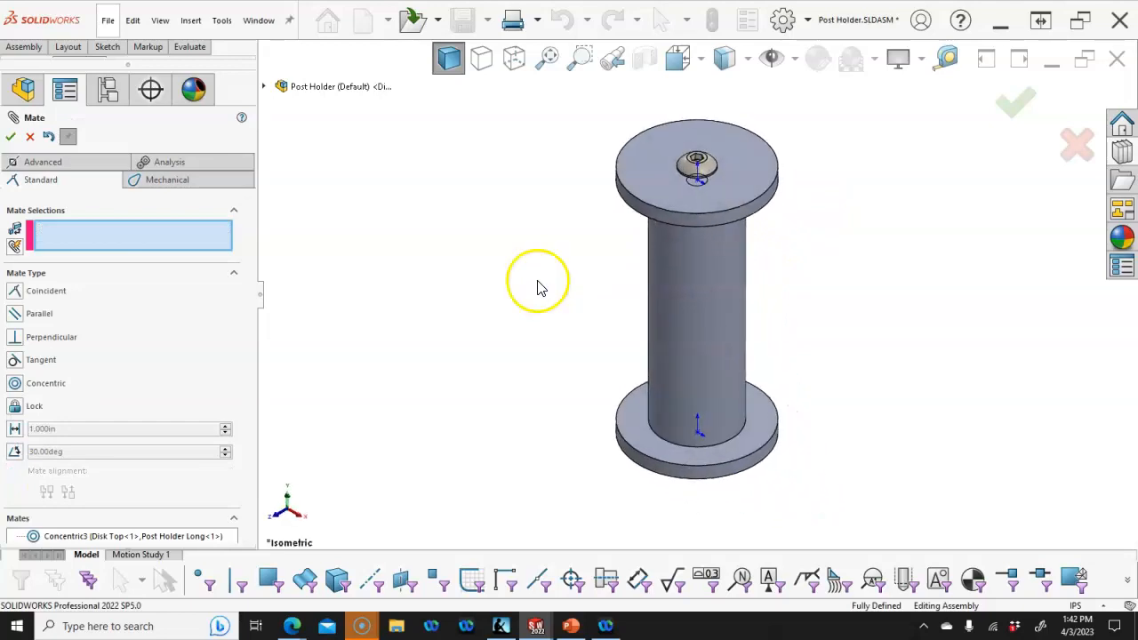
pyautogui.click(9, 136)
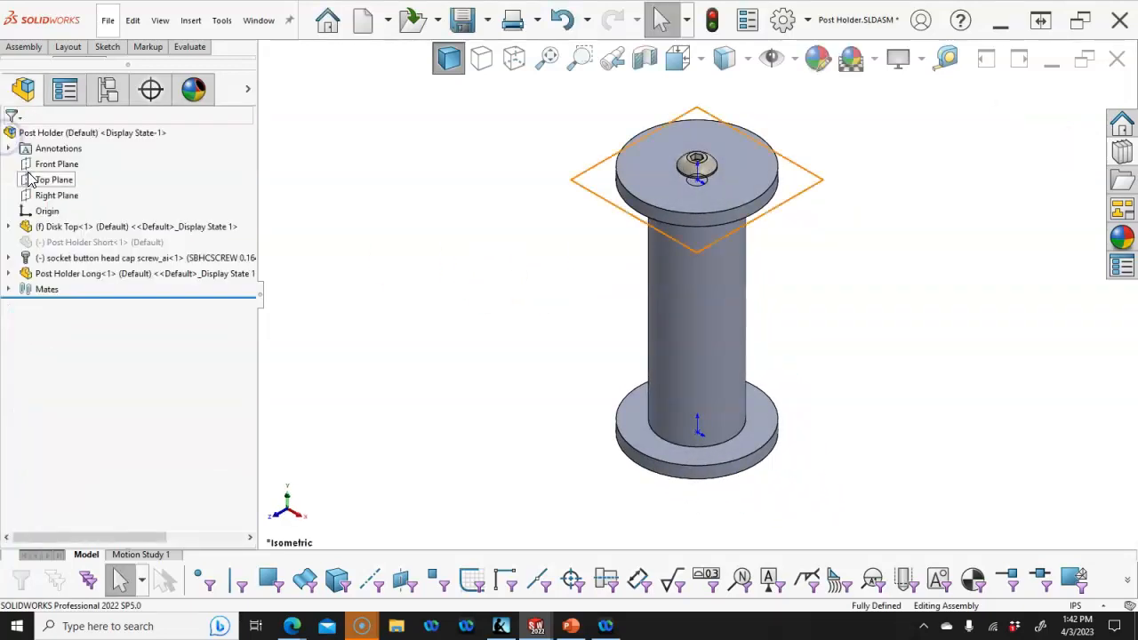
# - Add an assembly configuration named Post Holder Long
pyautogui.click(106, 88)
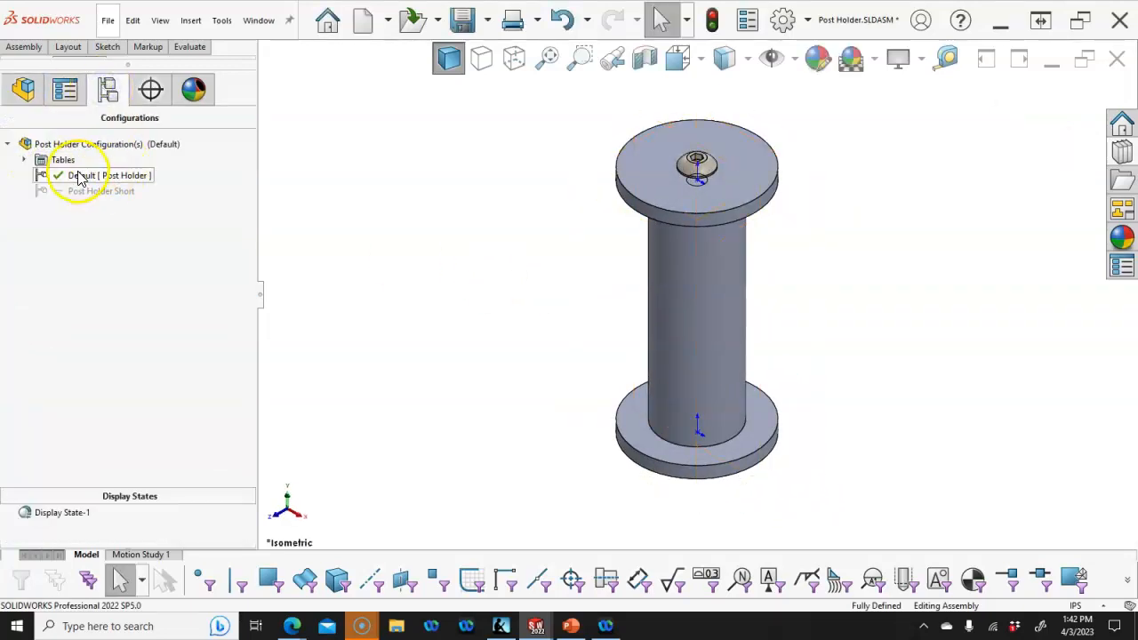
pyautogui.rightClick(98, 144)
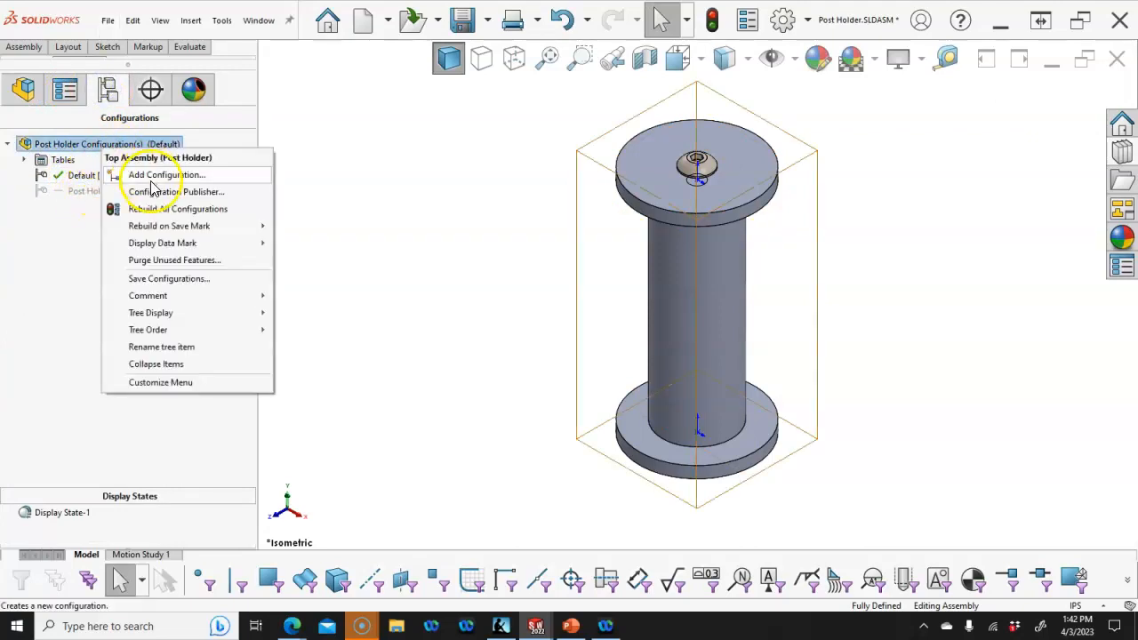
pyautogui.click(152, 177)
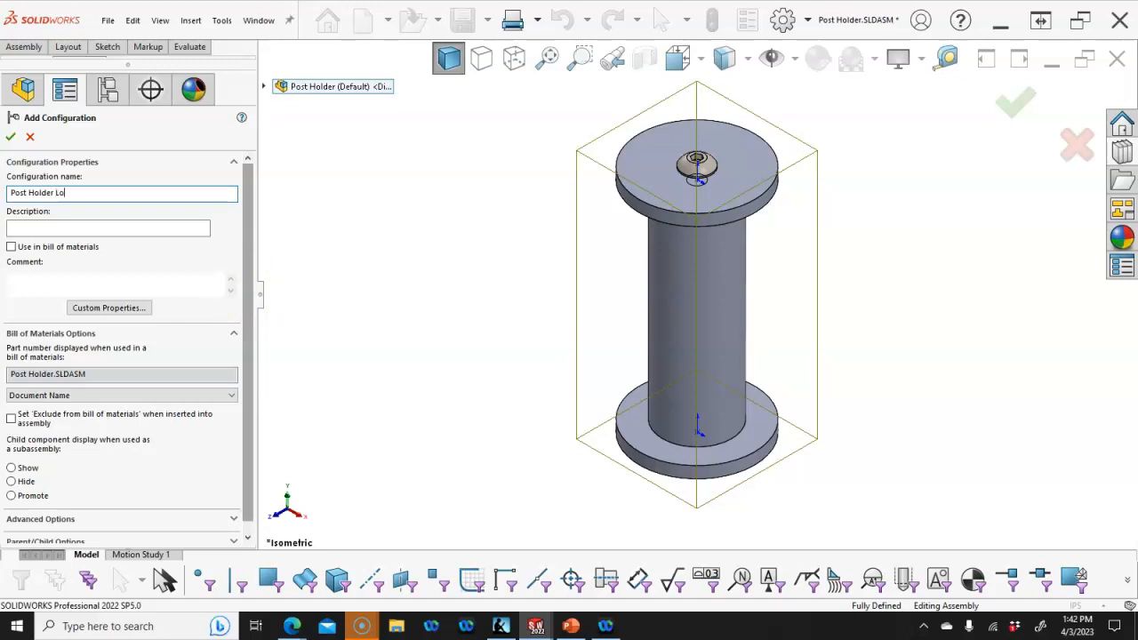
pyautogui.press('Return')
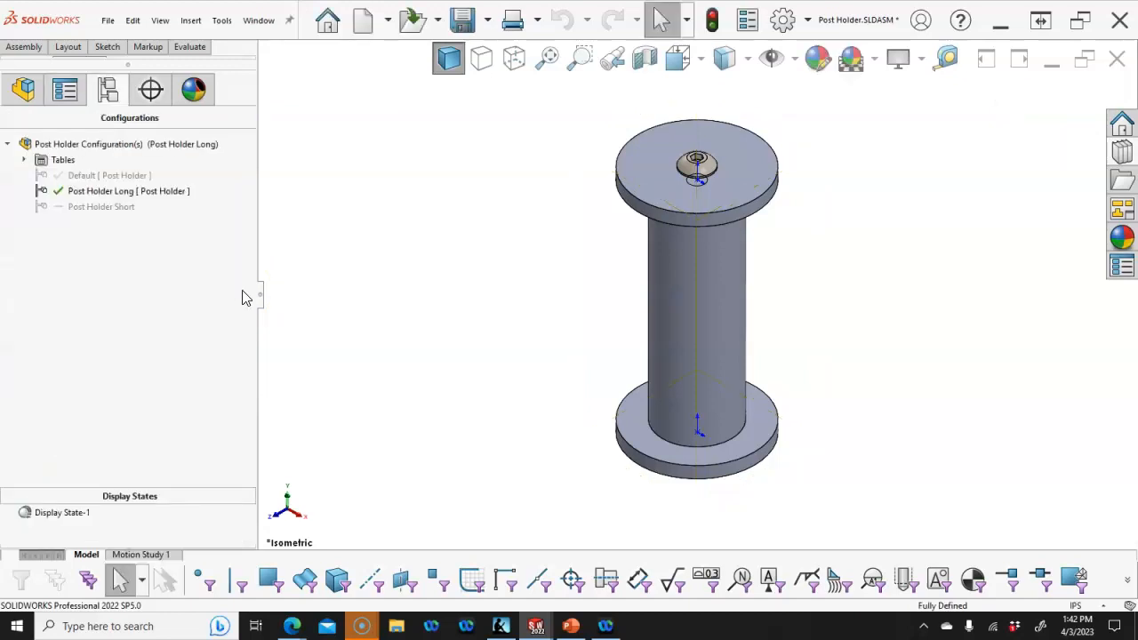
# - Set the Post Holder Long configuration's bill of materials part number to Configuration Name and save the assembly
pyautogui.rightClick(98, 198)
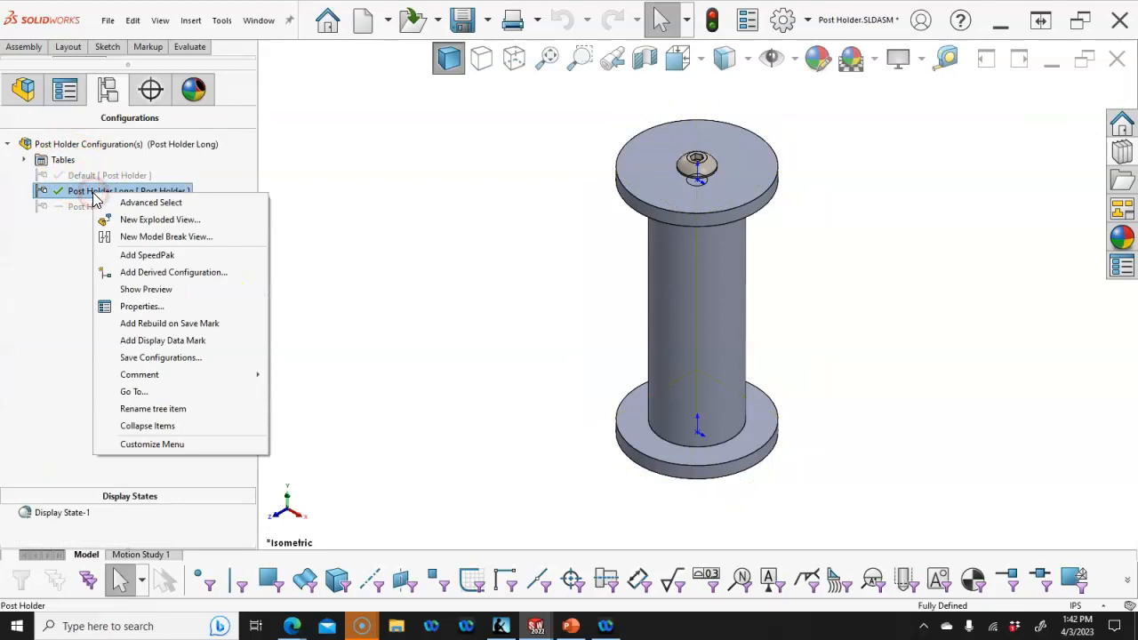
pyautogui.click(298, 197)
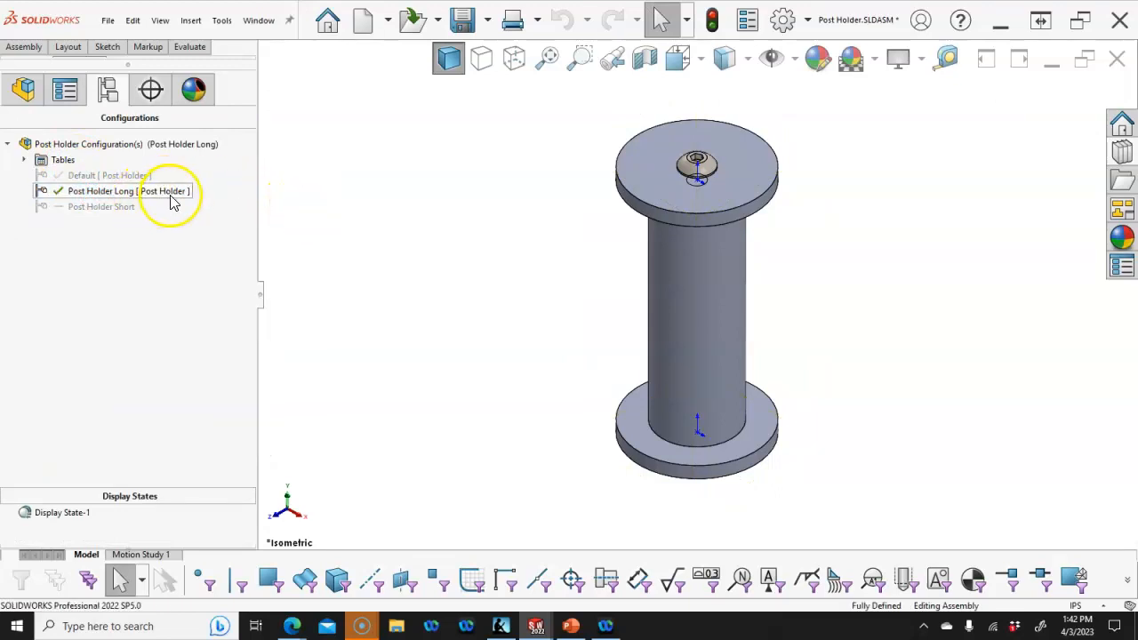
pyautogui.rightClick(174, 203)
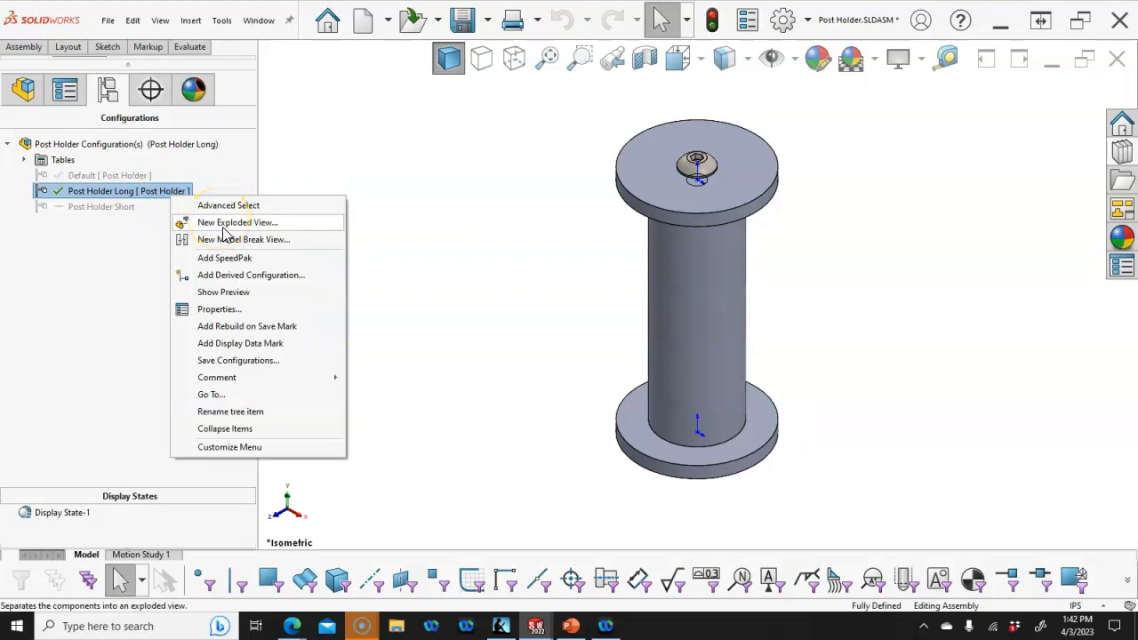
pyautogui.click(219, 308)
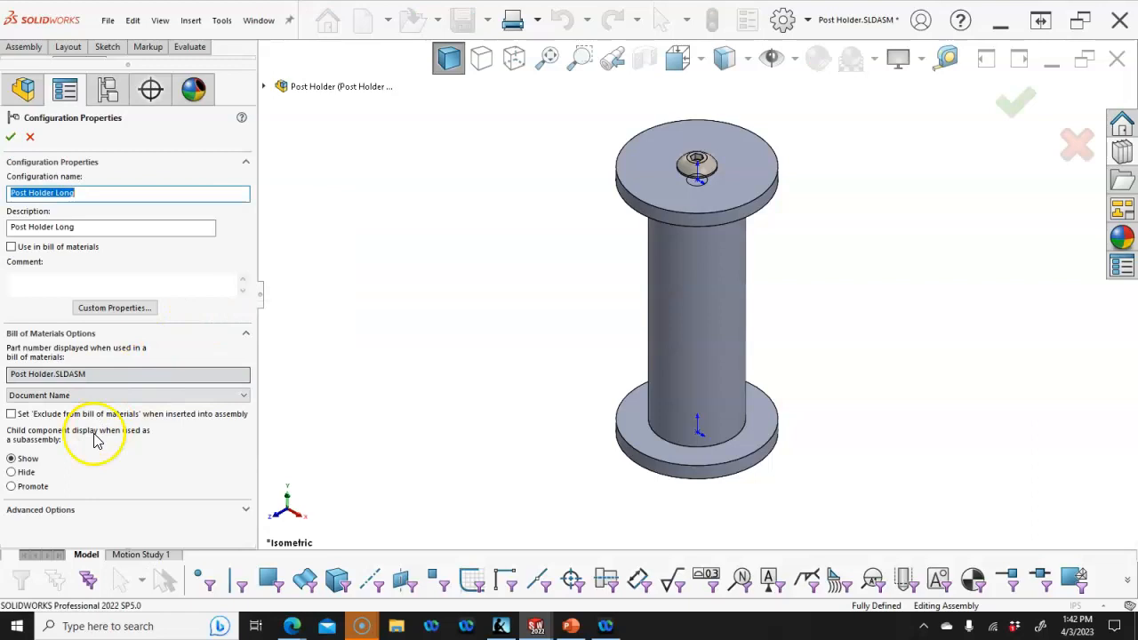
pyautogui.click(72, 394)
pyautogui.click(66, 413)
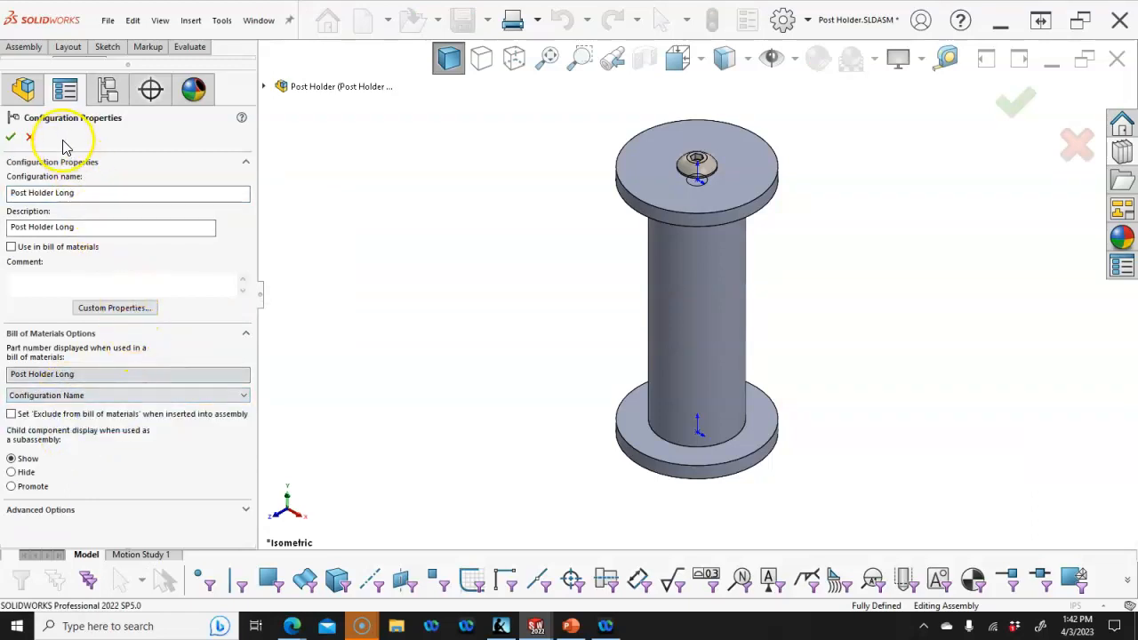
pyautogui.click(12, 136)
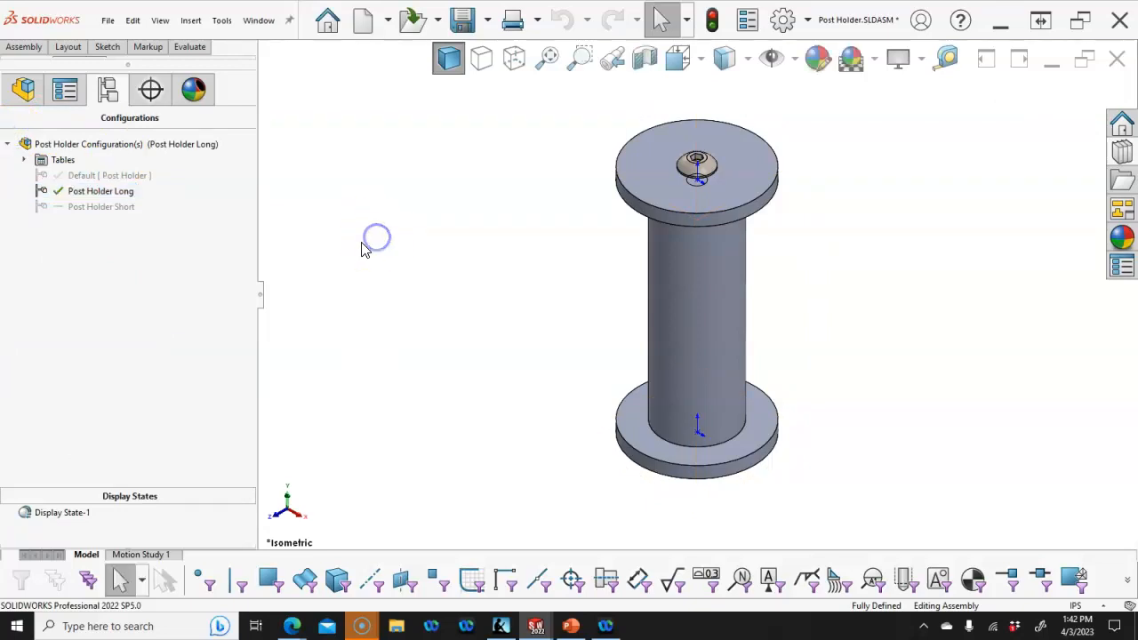
pyautogui.hotkey('ctrl', 's')
pyautogui.click(300, 219)
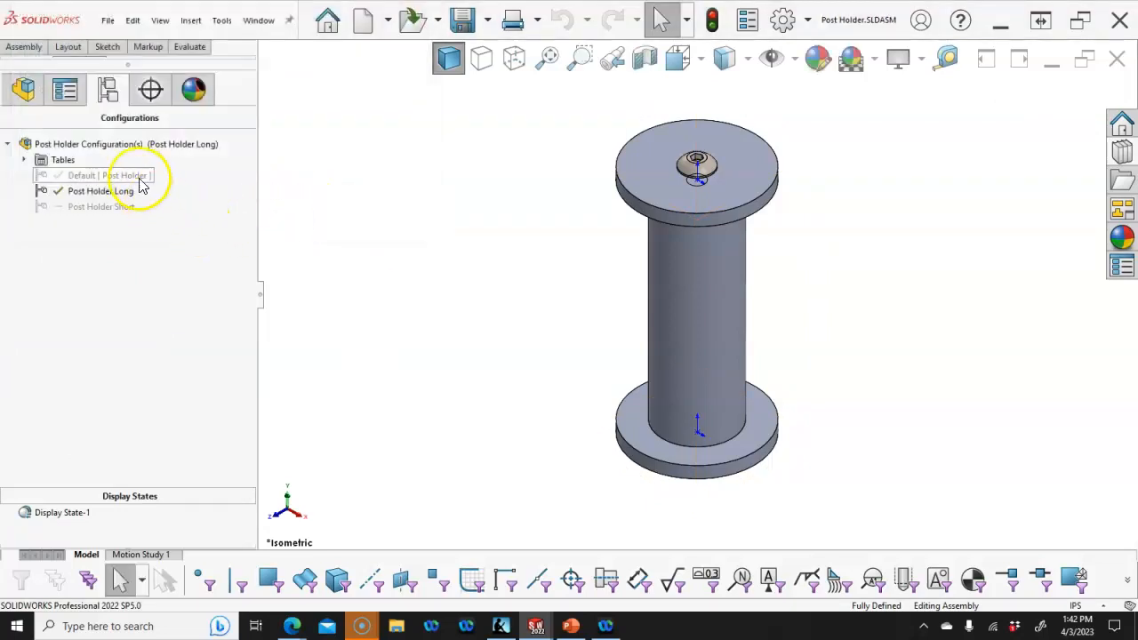
# - In the Default configuration, suppress the Post Holder Long component and move it directly below Post Holder Short in the component order
pyautogui.rightClick(136, 178)
pyautogui.click(471, 170)
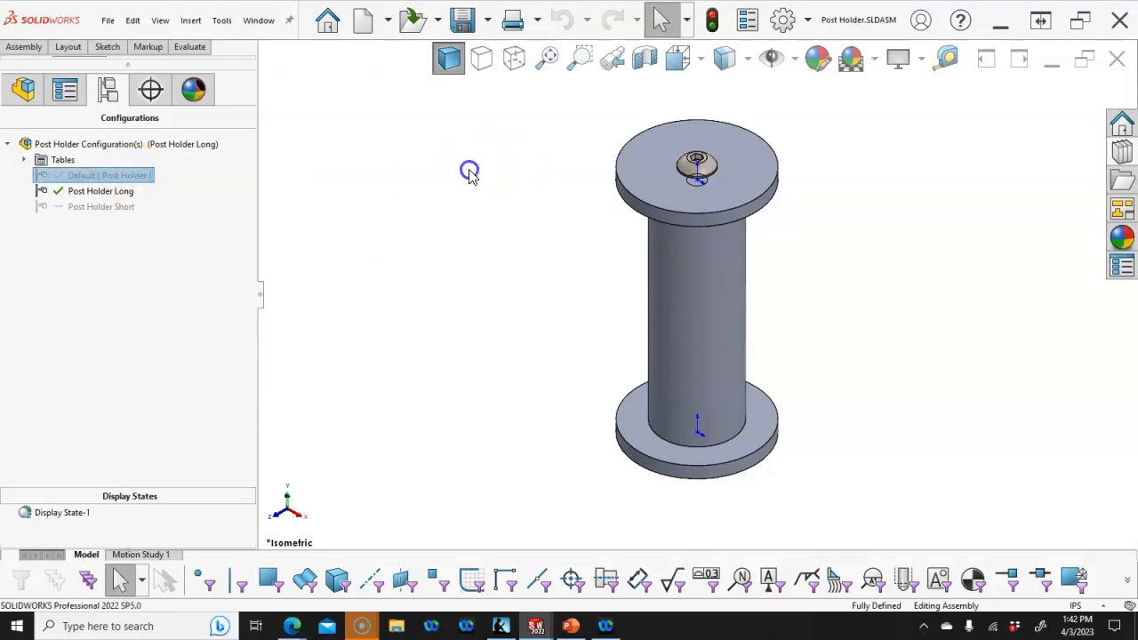
pyautogui.click(100, 175)
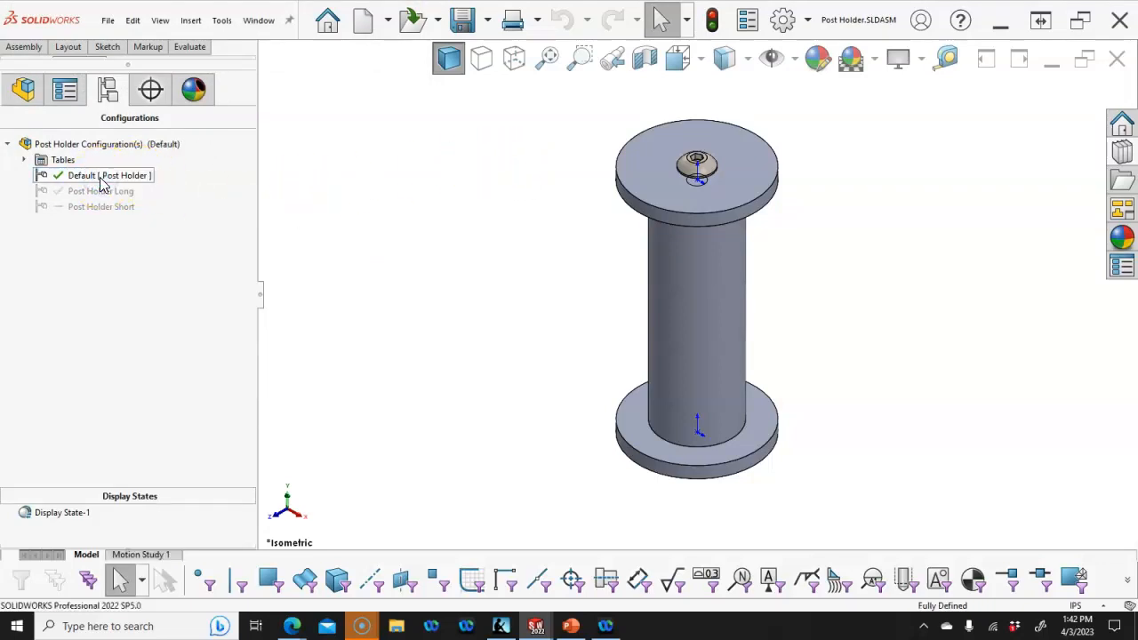
pyautogui.click(21, 98)
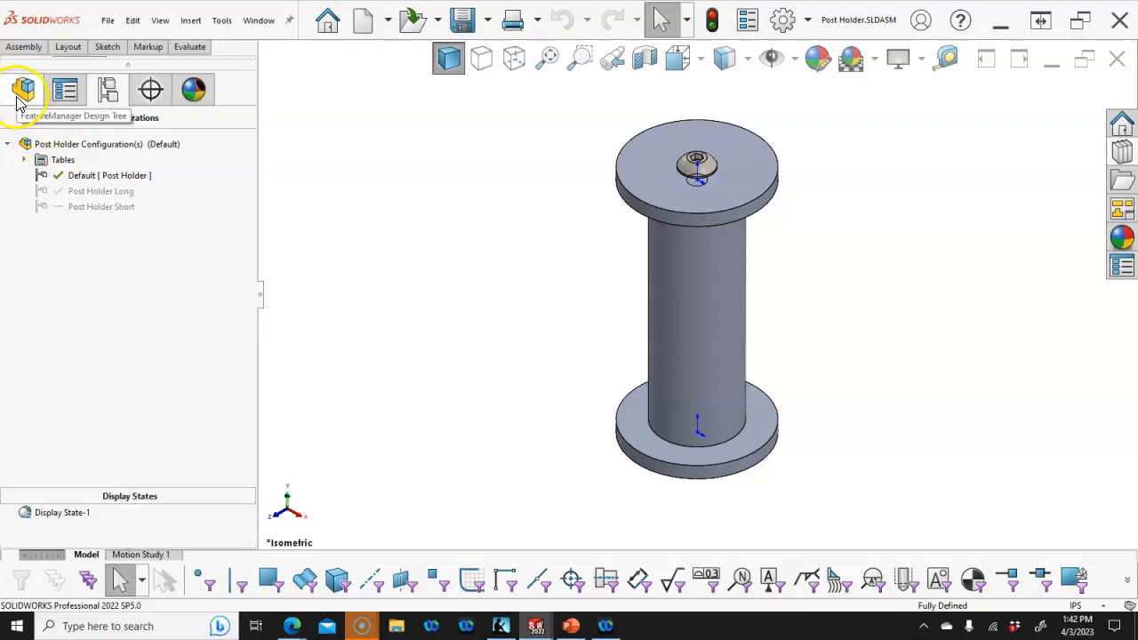
pyautogui.rightClick(81, 261)
pyautogui.press('Escape')
pyautogui.rightClick(59, 273)
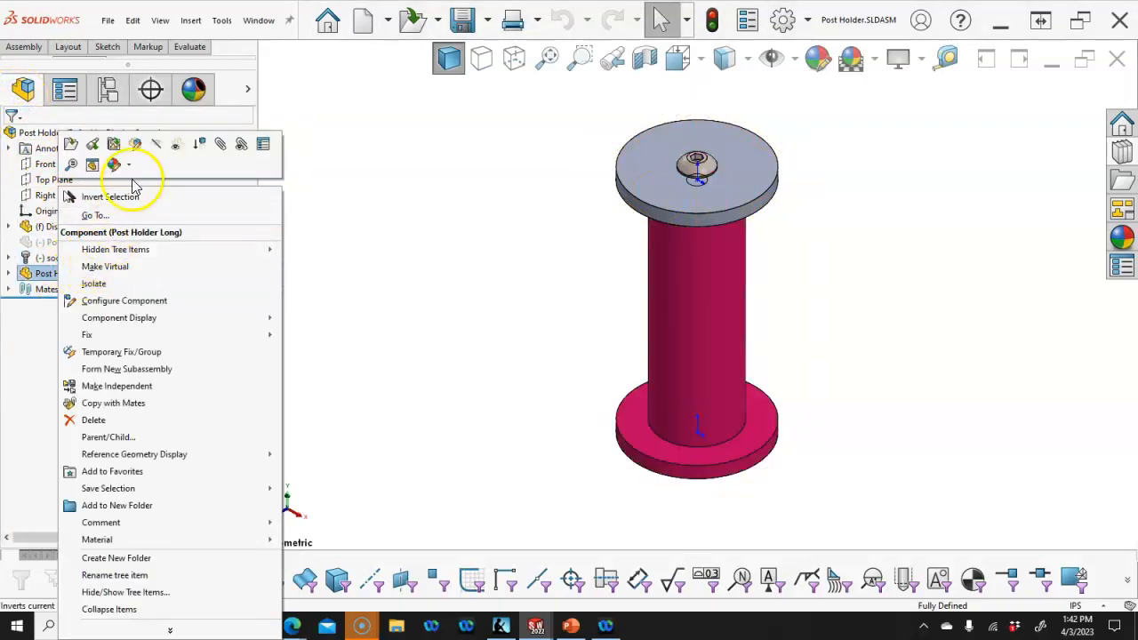
pyautogui.click(197, 142)
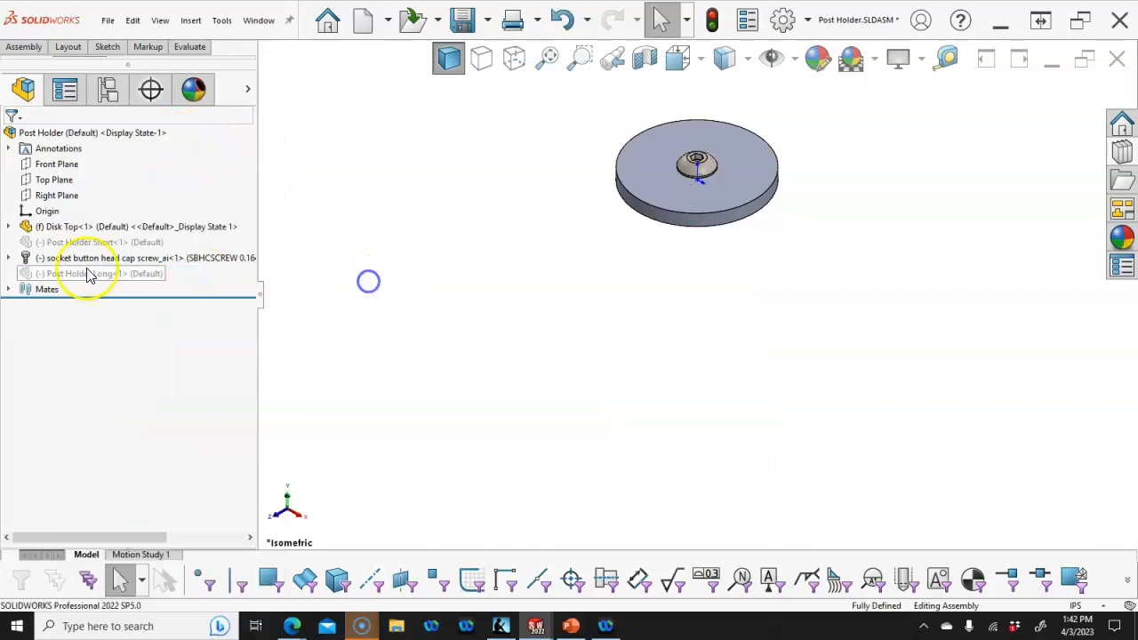
pyautogui.moveTo(20, 273); pyautogui.dragTo(441, 266)
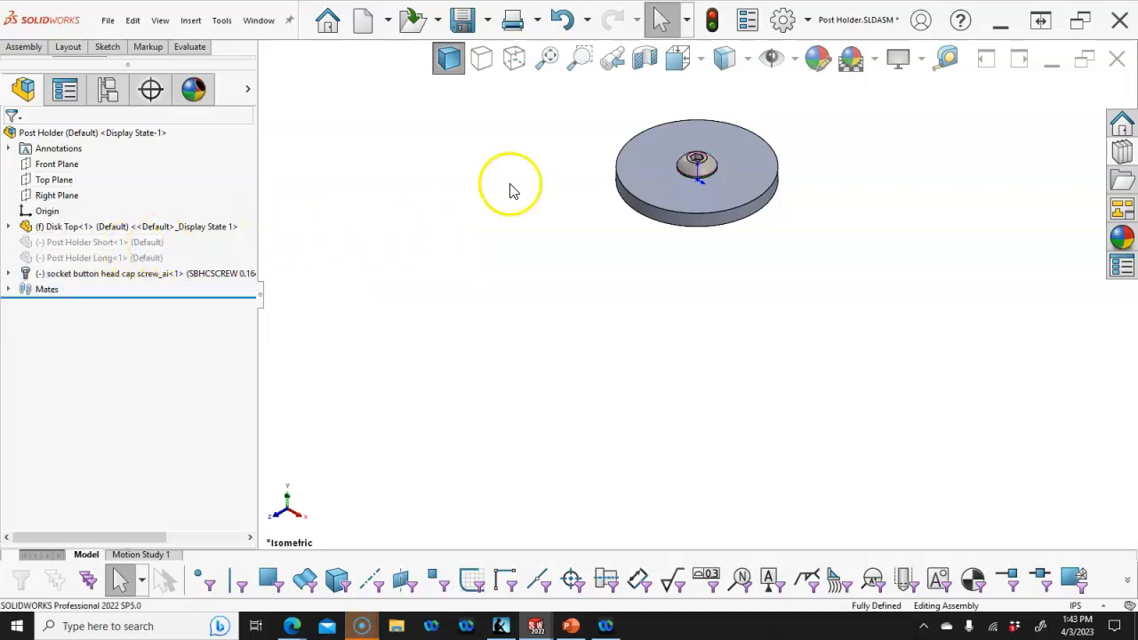
pyautogui.scroll(-2, 706, 157)
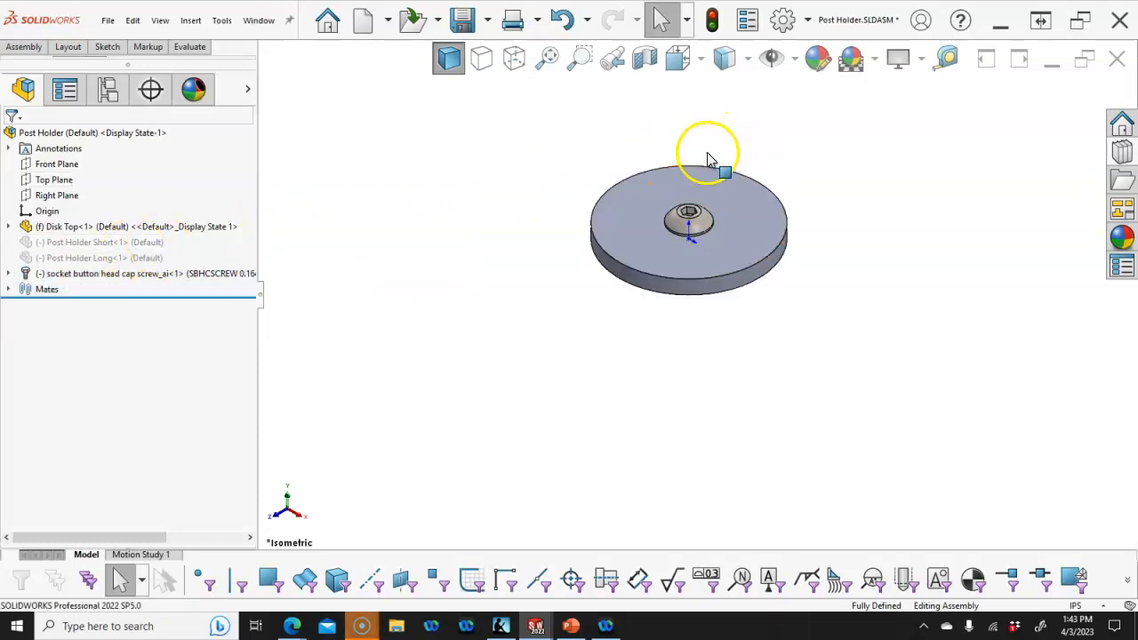
# - Review the Post Holder Long configuration, suppress the Post Holder Long component in the Post Holder Short configuration, and save all modified documents
pyautogui.click(108, 89)
pyautogui.doubleClick(89, 191)
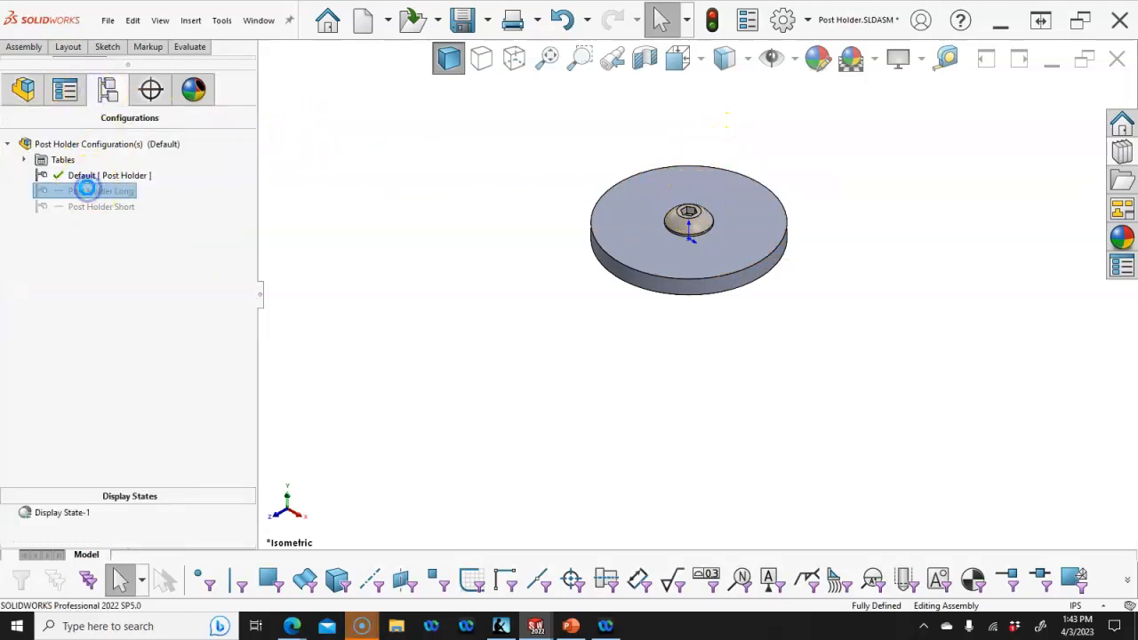
pyautogui.doubleClick(92, 206)
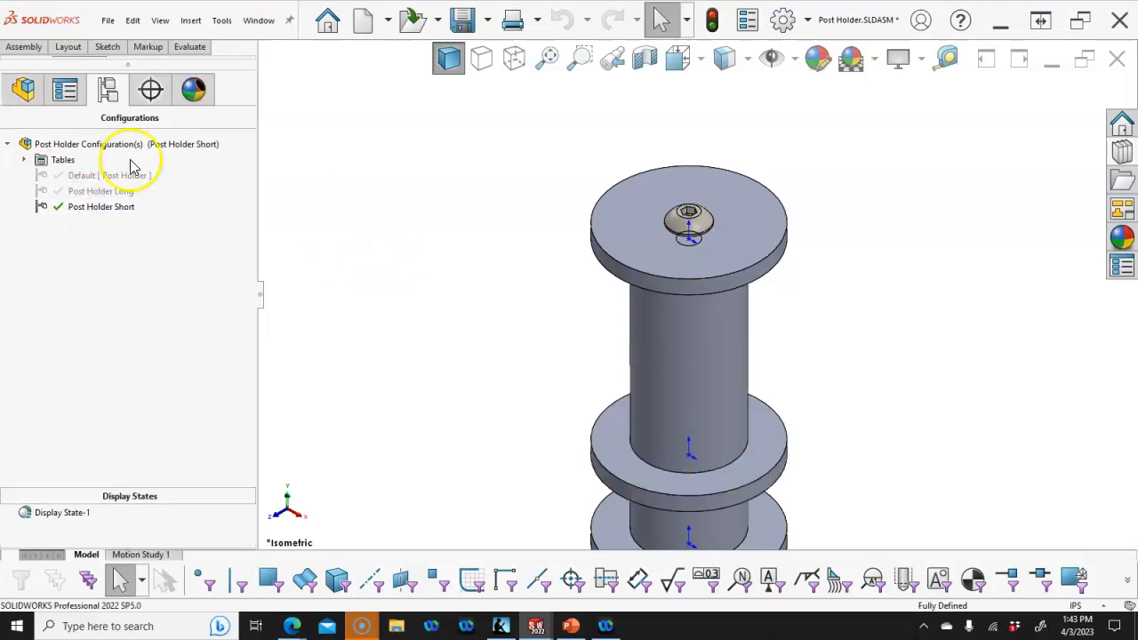
pyautogui.rightClick(610, 514)
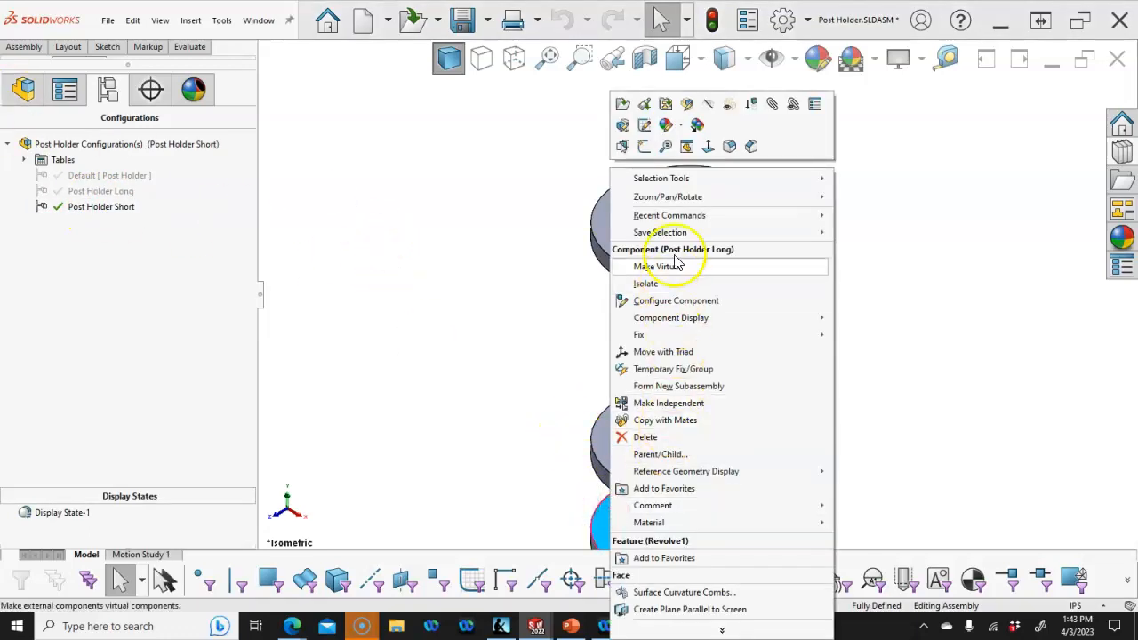
pyautogui.click(751, 105)
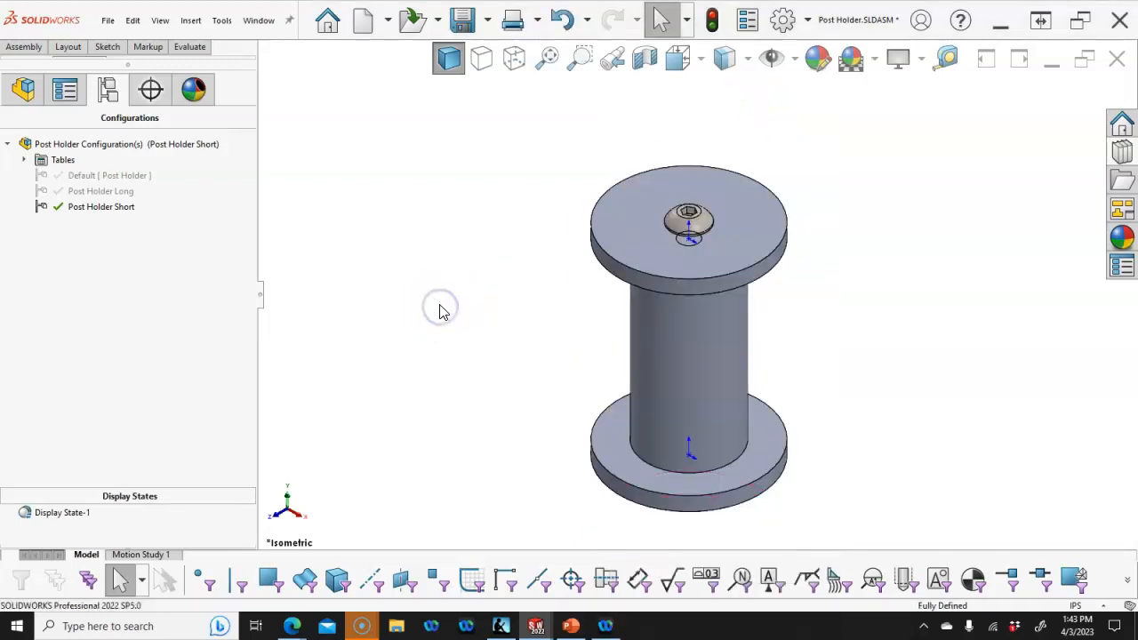
pyautogui.hotkey('ctrl', 's')
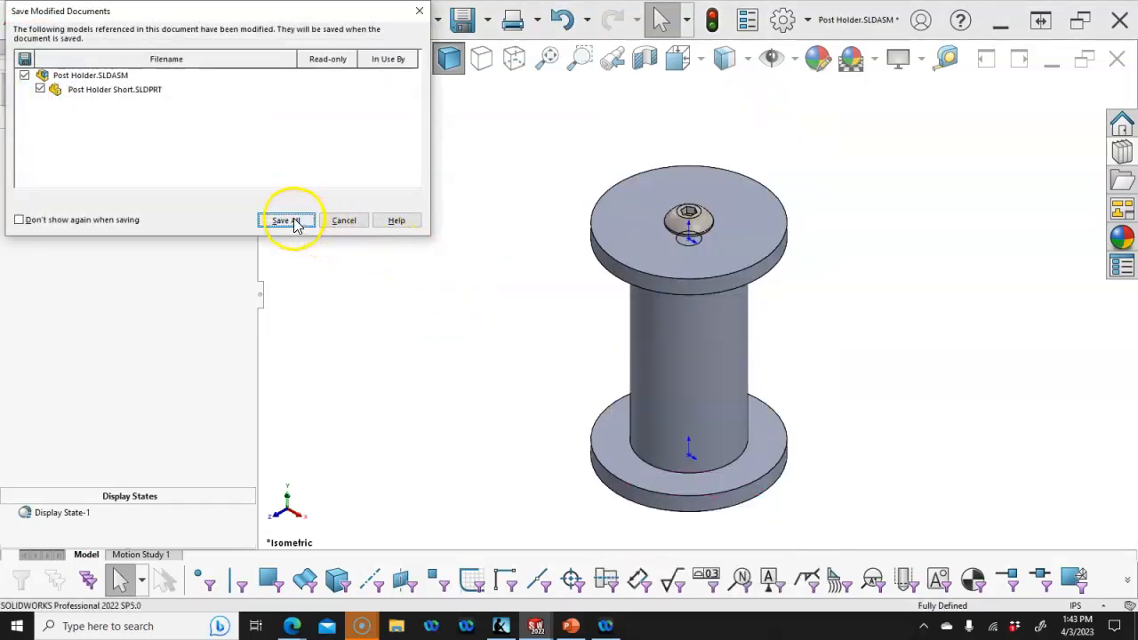
pyautogui.click(292, 219)
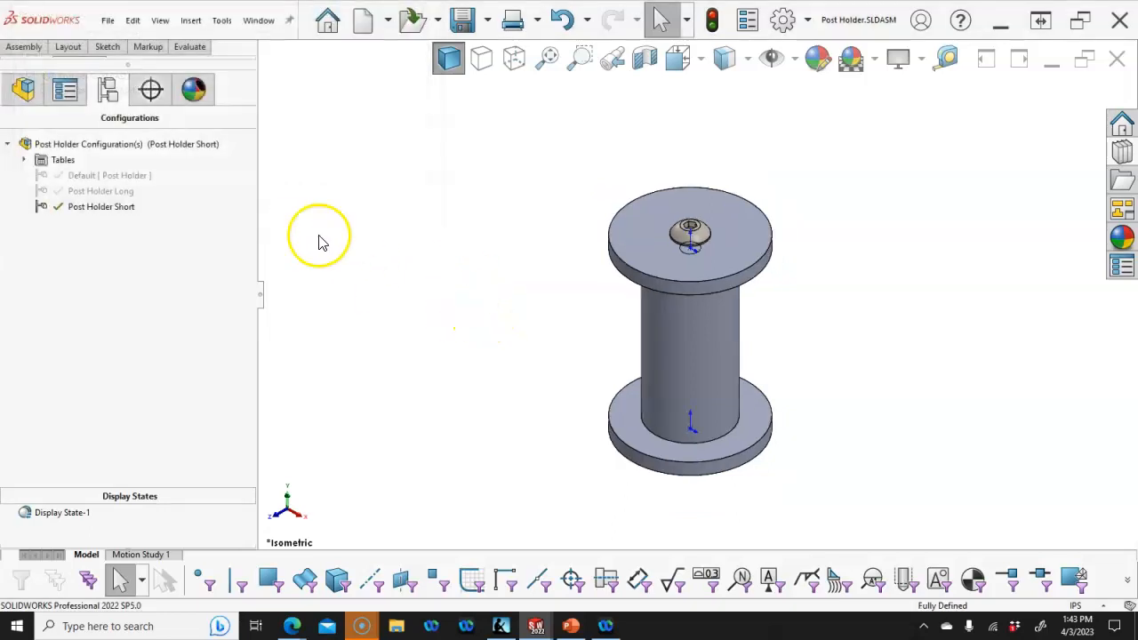